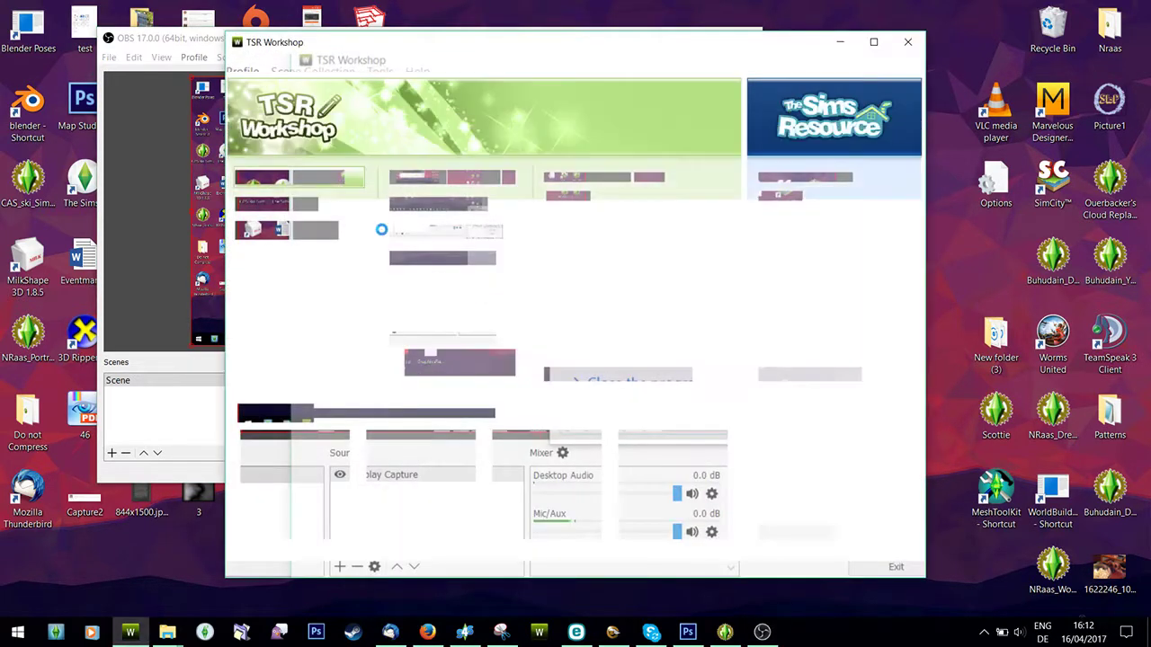
Step: Create a new import project and choose the Greyhound romper .package file from the Desktop as the file to import
click(292, 186)
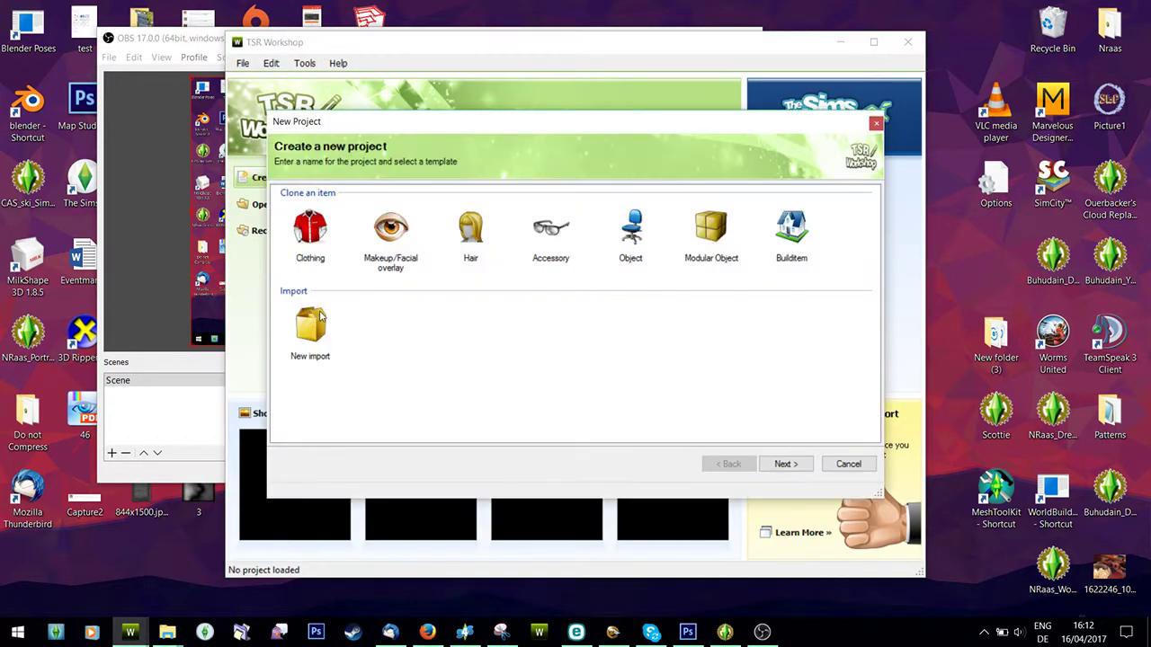
click(784, 465)
click(842, 217)
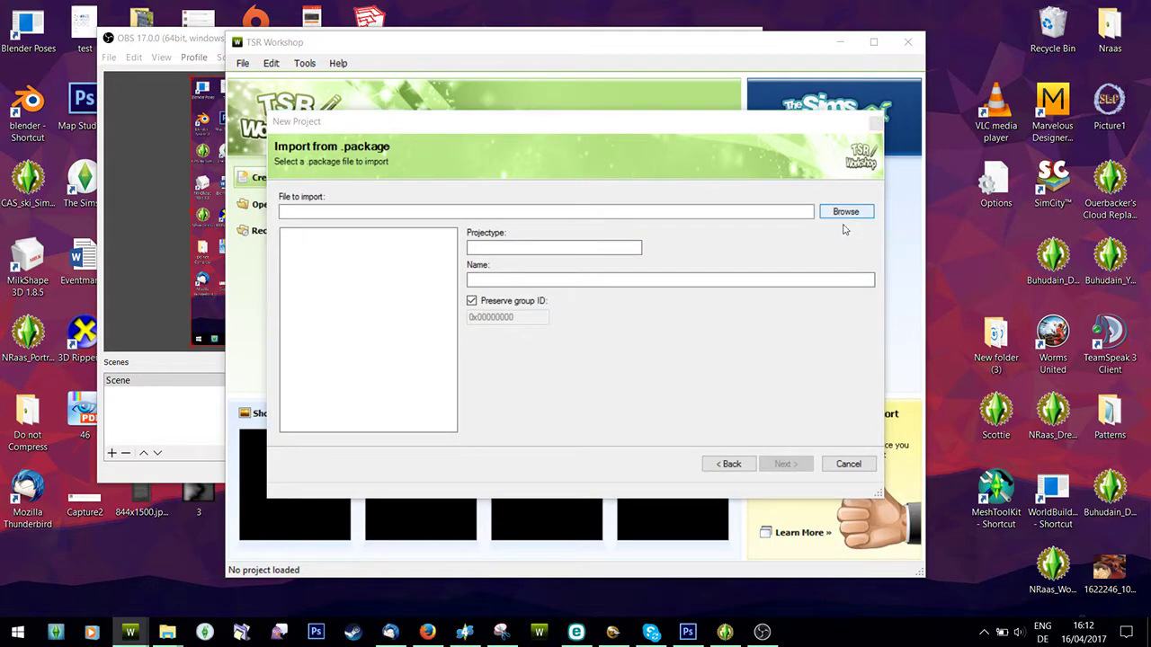
click(1027, 486)
click(1016, 500)
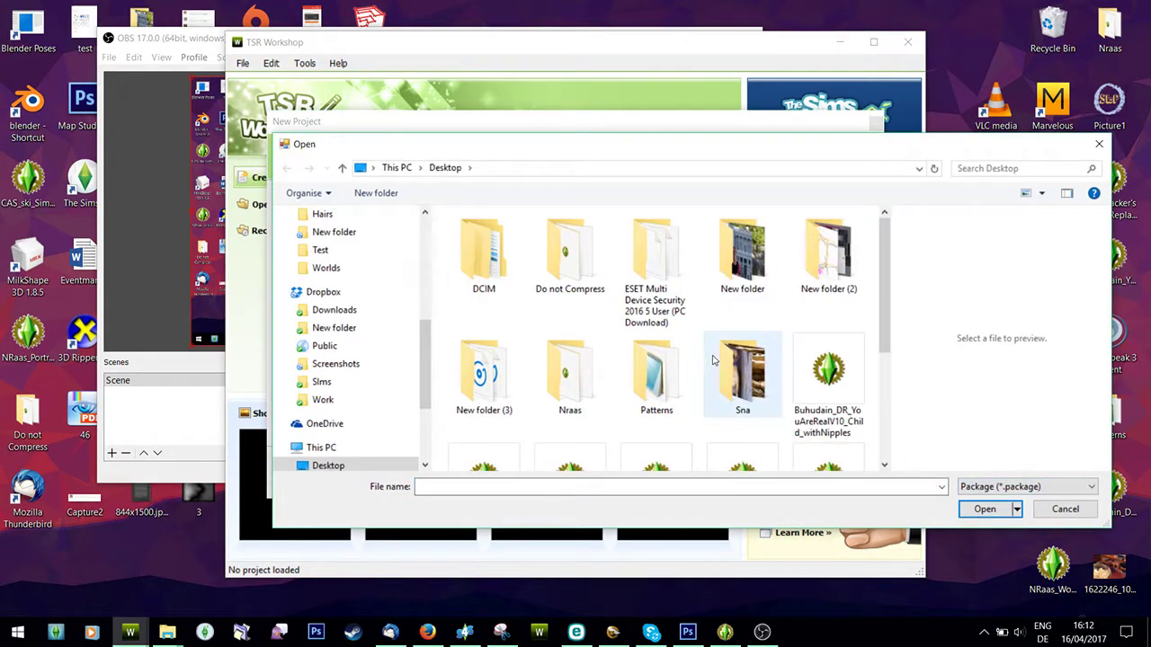
scroll(713, 359, down, 2)
double_click(741, 287)
Step: Accept the project details with the title "GreyHound logo pattern romper" and finish the import so the project loads
click(784, 464)
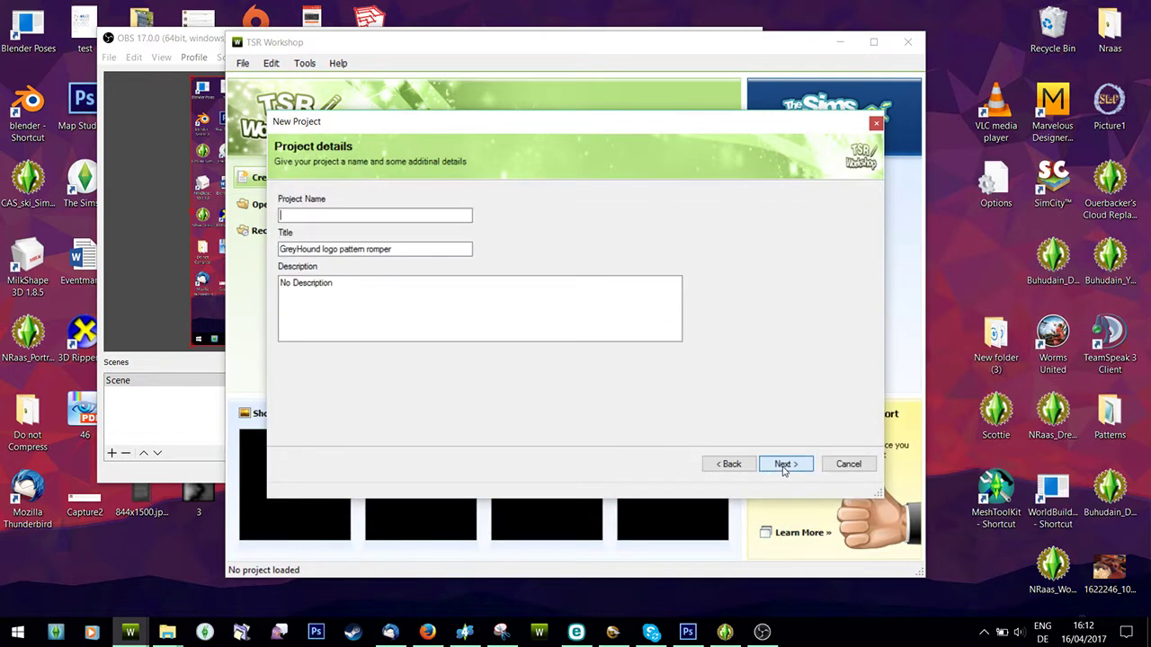
click(784, 464)
click(845, 464)
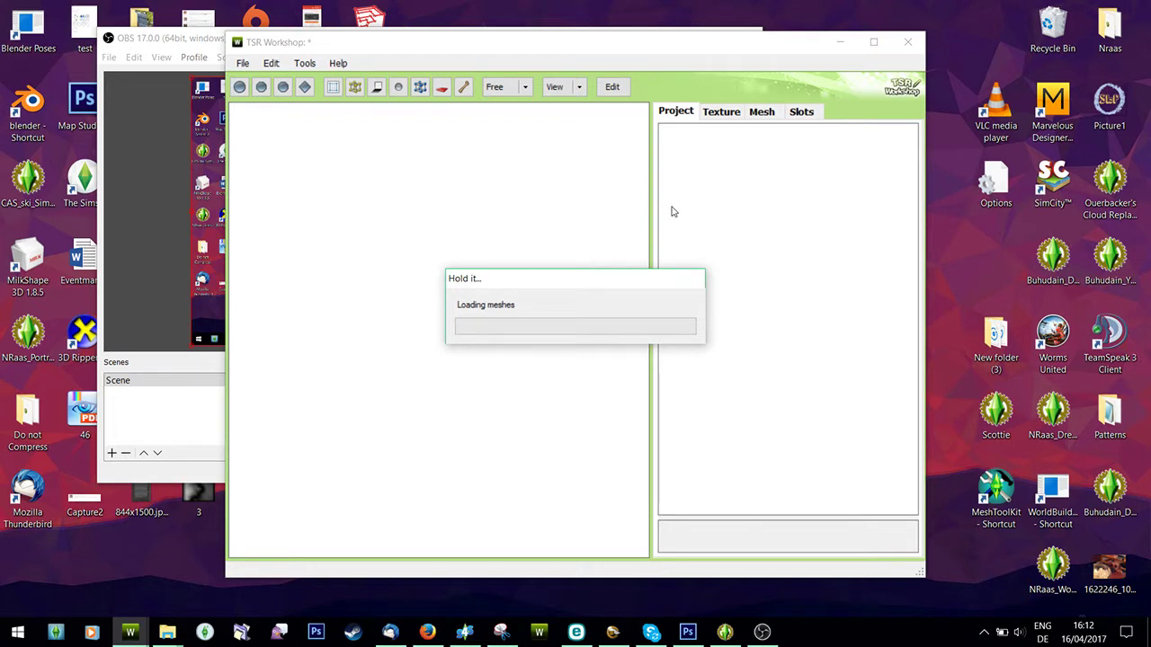
Step: Inspect the romper's Overlay texture in the Image Editor, then close the editor
click(737, 124)
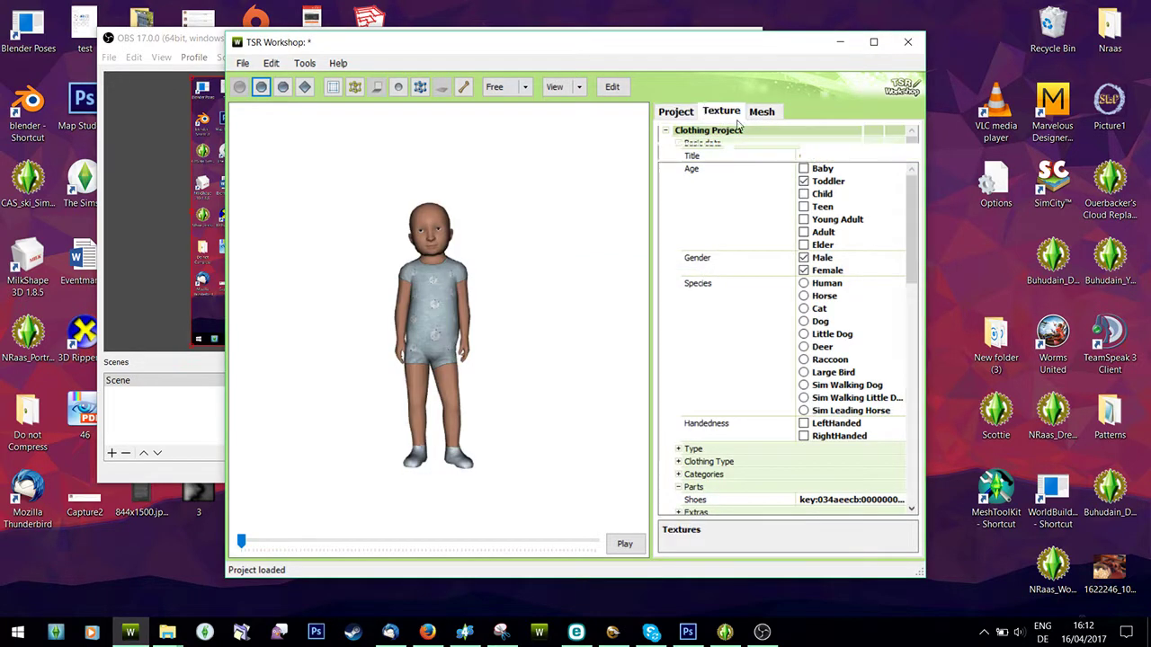
click(795, 197)
click(890, 184)
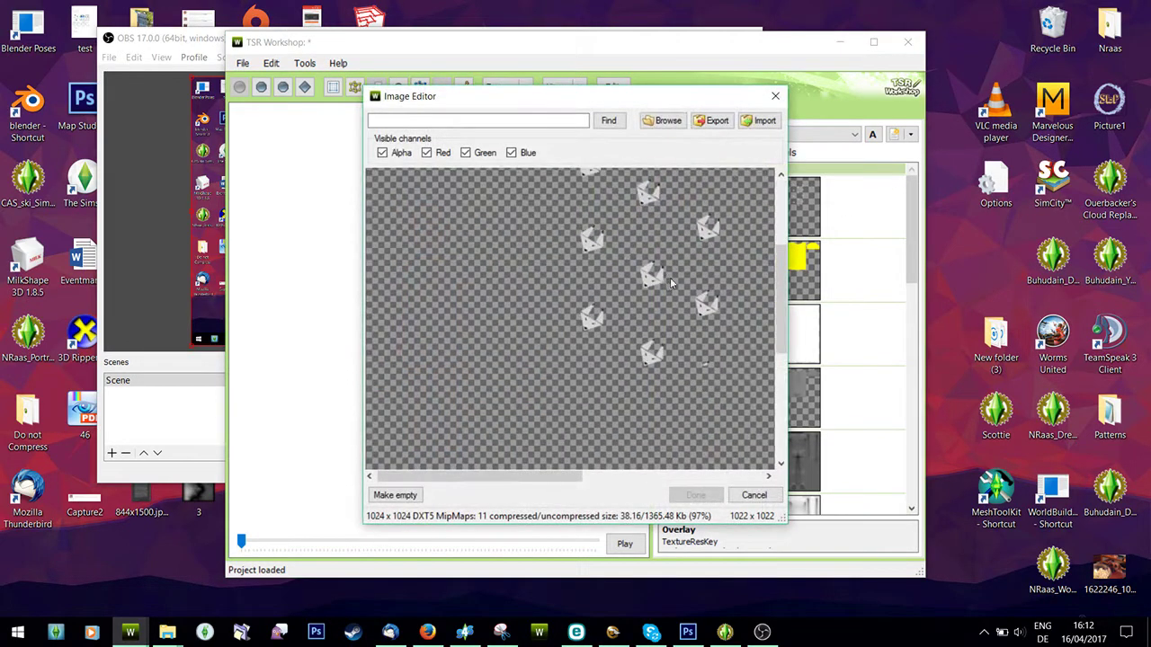
click(774, 95)
Step: Inspect the top area of the romper's Multiplier texture in the Image Editor, then close the editor
click(874, 387)
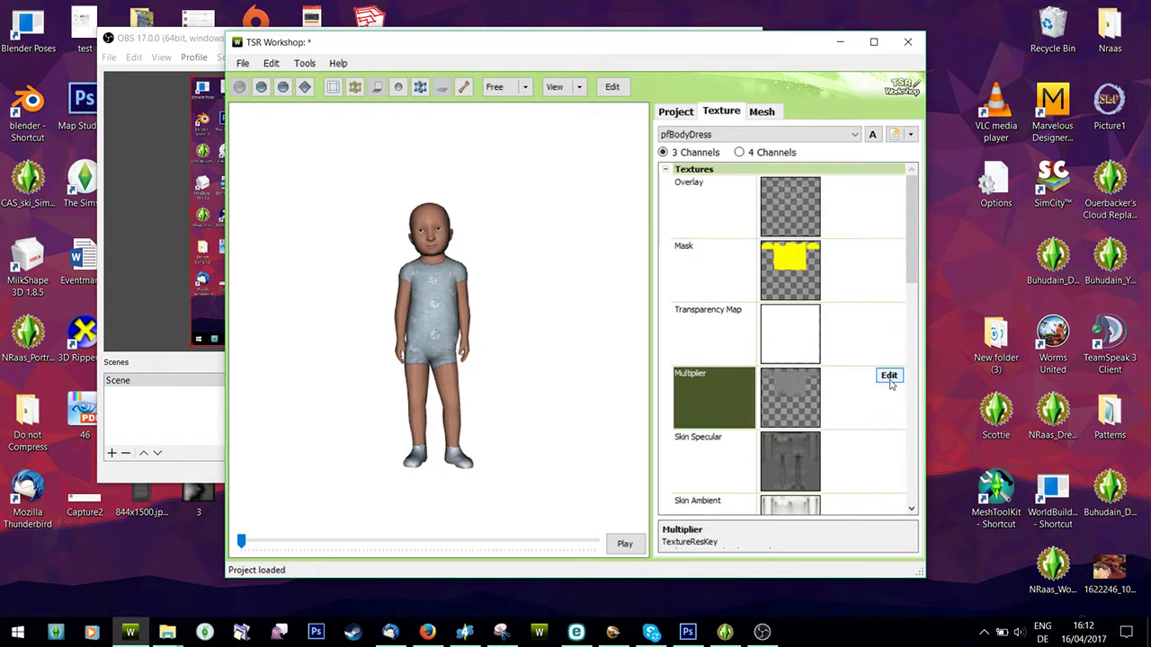
click(886, 376)
scroll(531, 415, up, 3)
scroll(512, 449, right, 5)
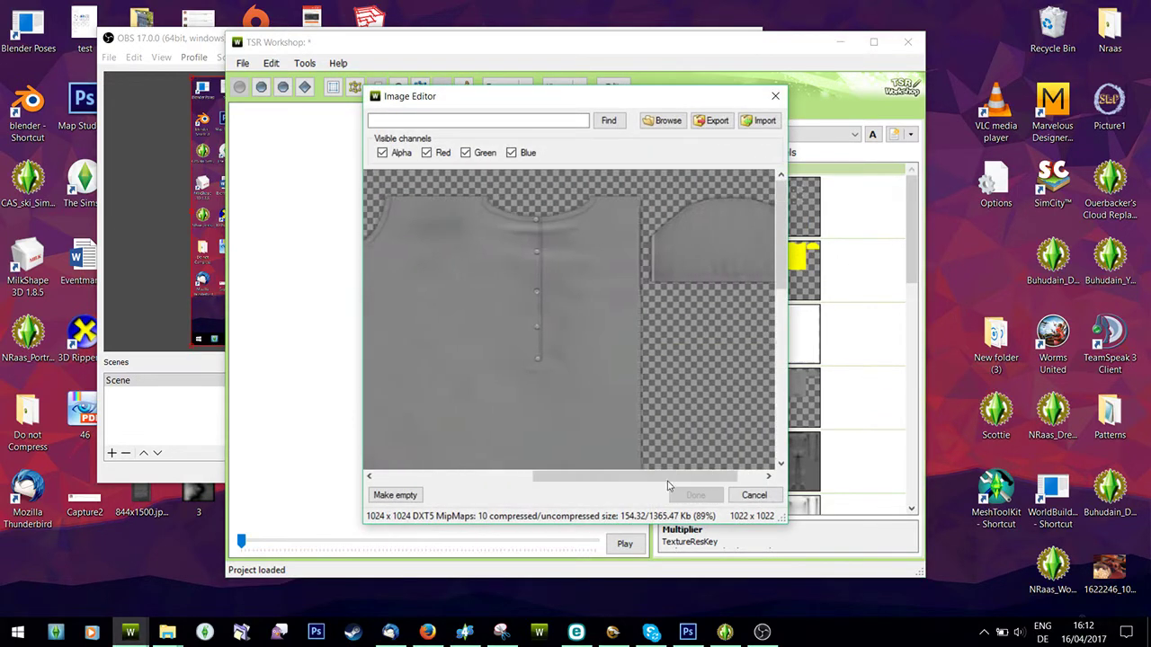
click(774, 97)
Step: Inspect the Clothing Specular texture, close it, and check the texture part list with pfBodyDress selected
scroll(848, 283, down, 5)
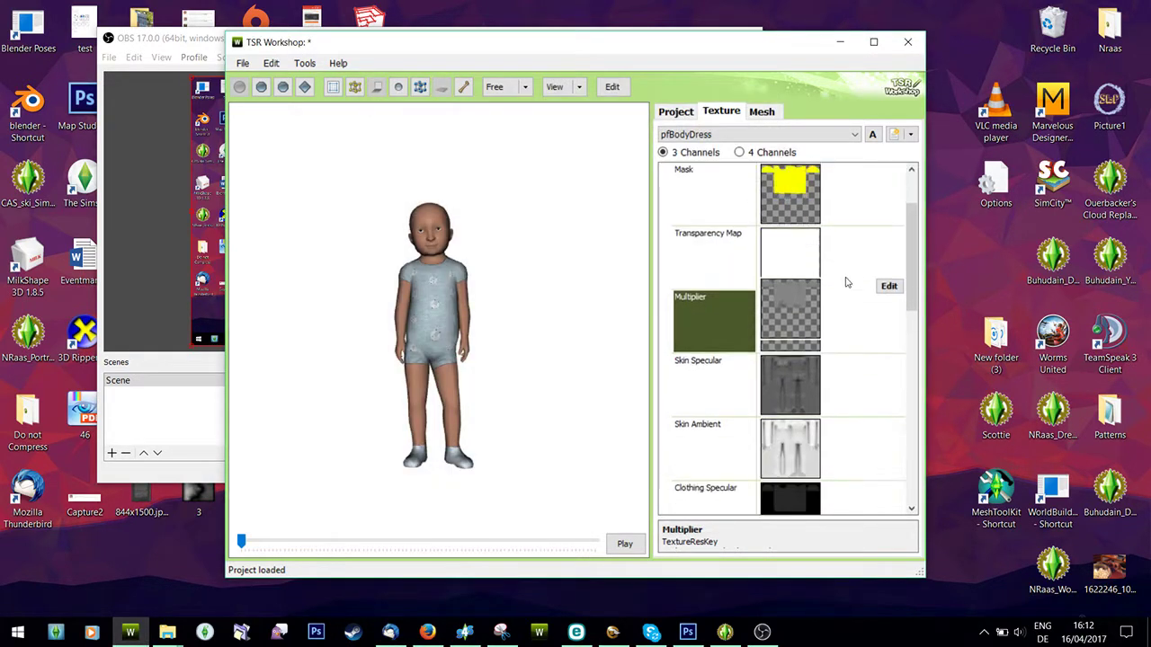
click(857, 404)
click(889, 376)
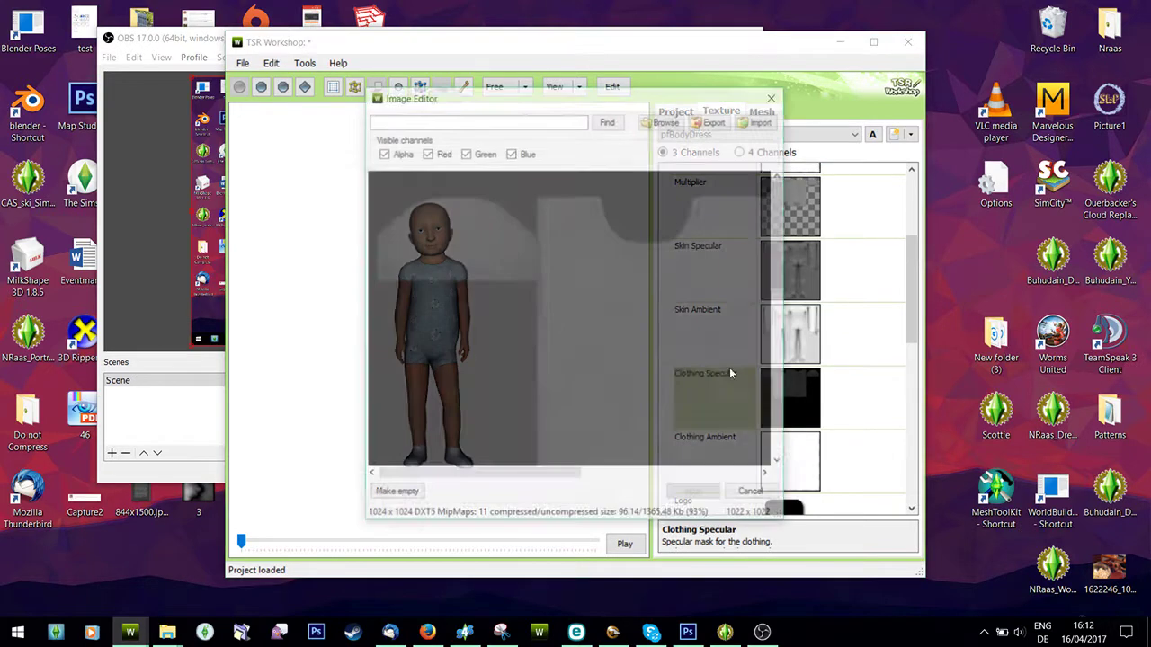
click(778, 96)
click(728, 134)
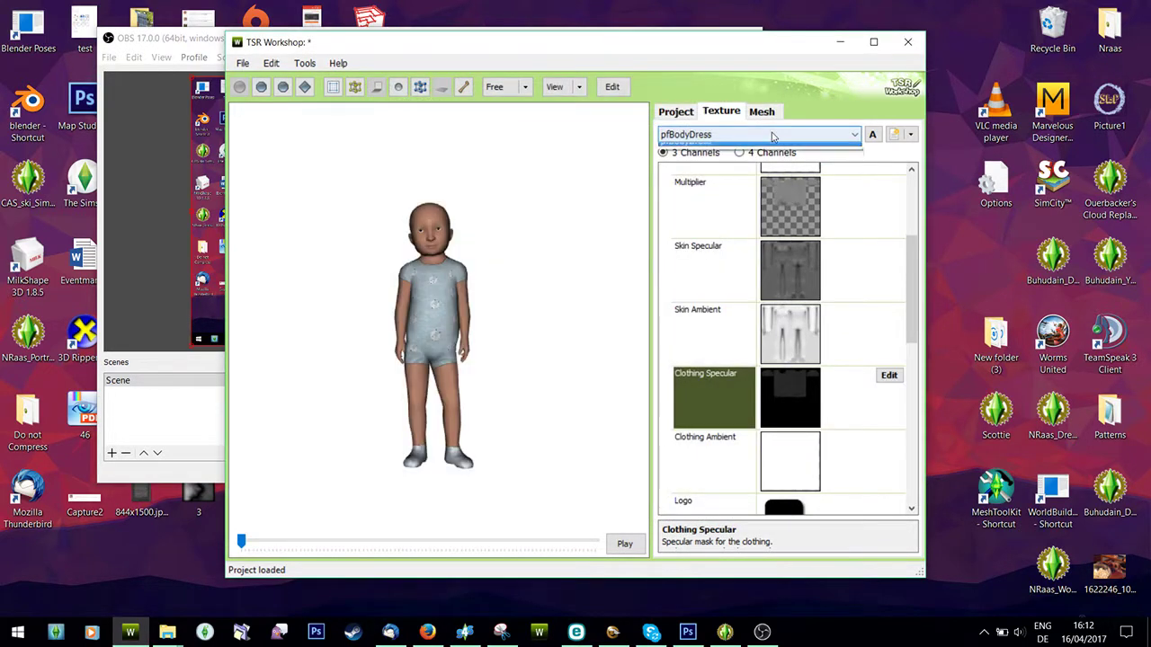
click(712, 147)
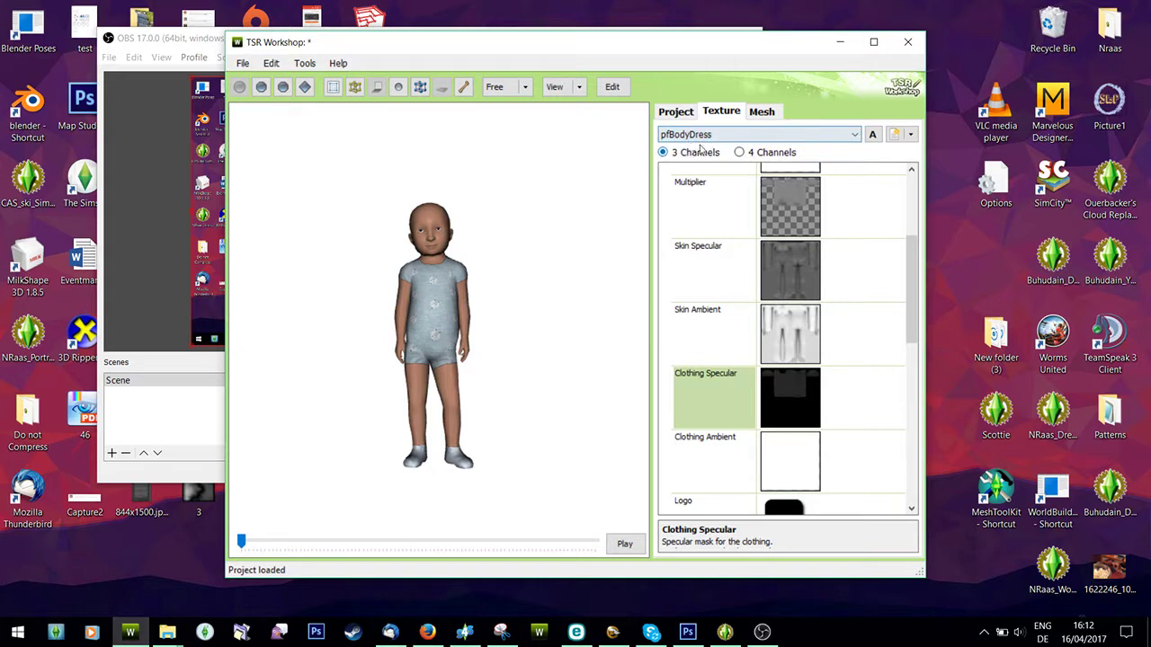
Step: Open the material of Group 0 in the high level of detail mesh for viewing
click(761, 114)
click(788, 156)
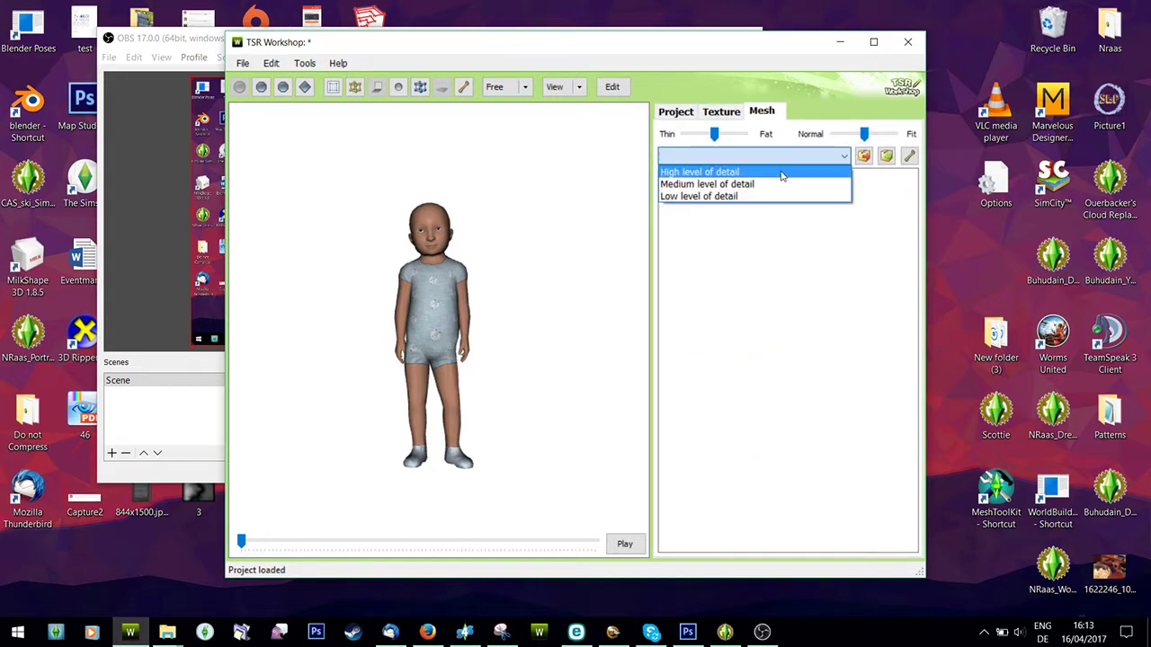
click(789, 168)
click(898, 201)
click(910, 200)
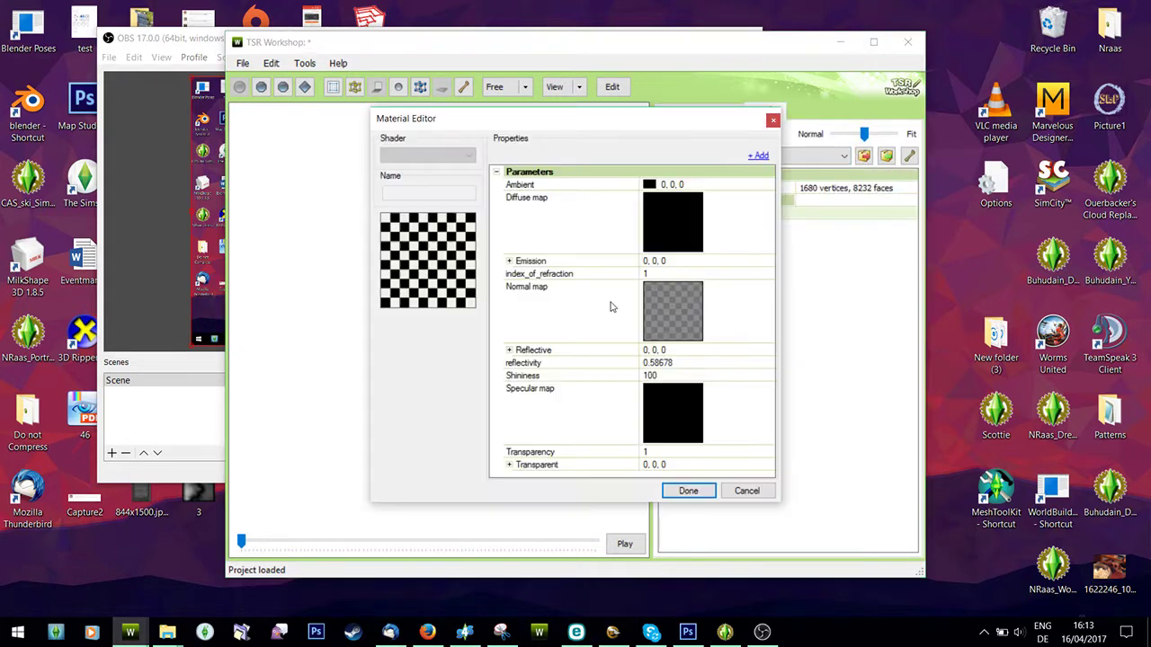
Step: Inspect the material's Normal map across its width in the Image Editor, then close the editor
click(732, 308)
click(756, 288)
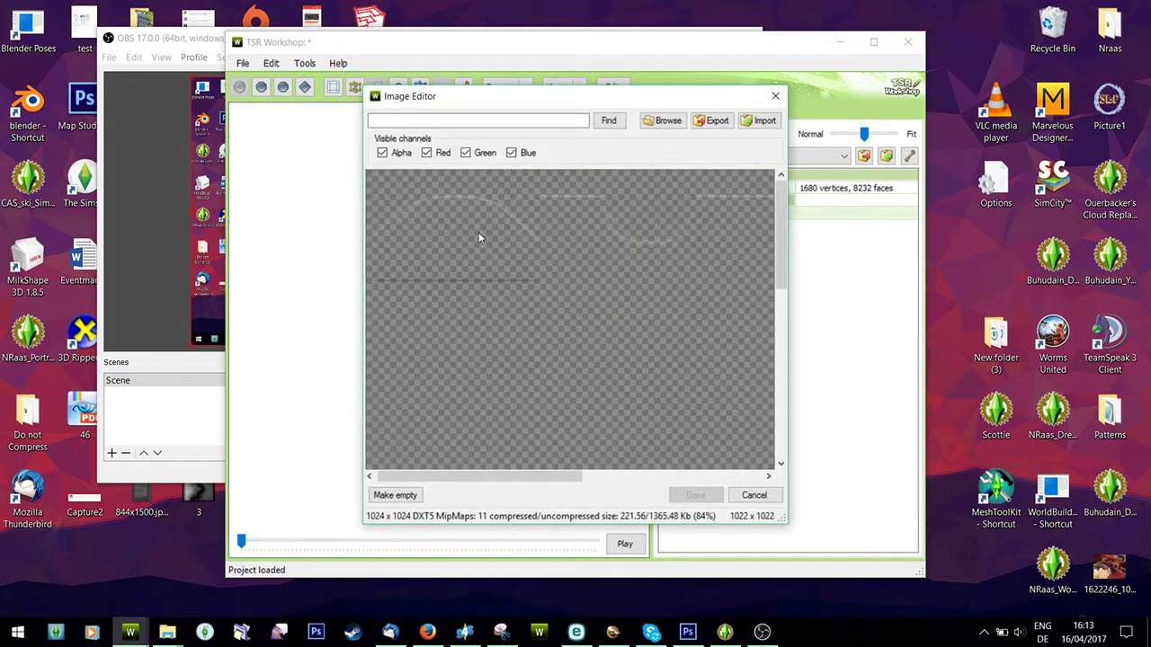
drag(547, 475, 727, 476)
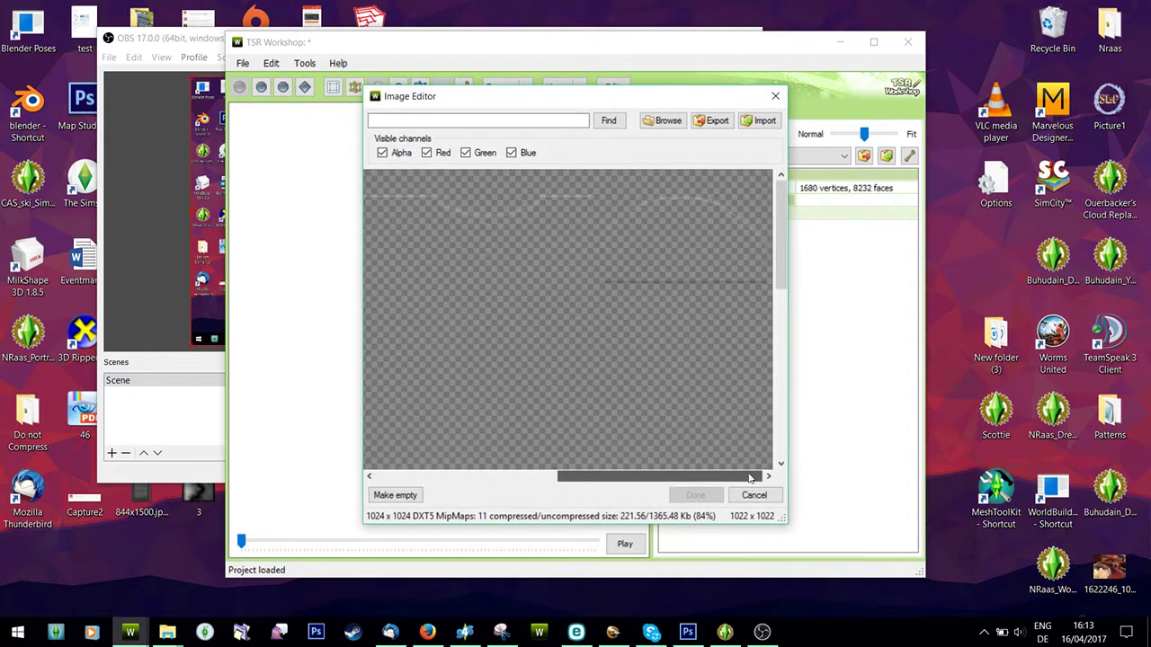
click(776, 97)
Step: Inspect the material's Diffuse map, then close the Image Editor and leave the Material Editor without changes
click(745, 211)
click(758, 197)
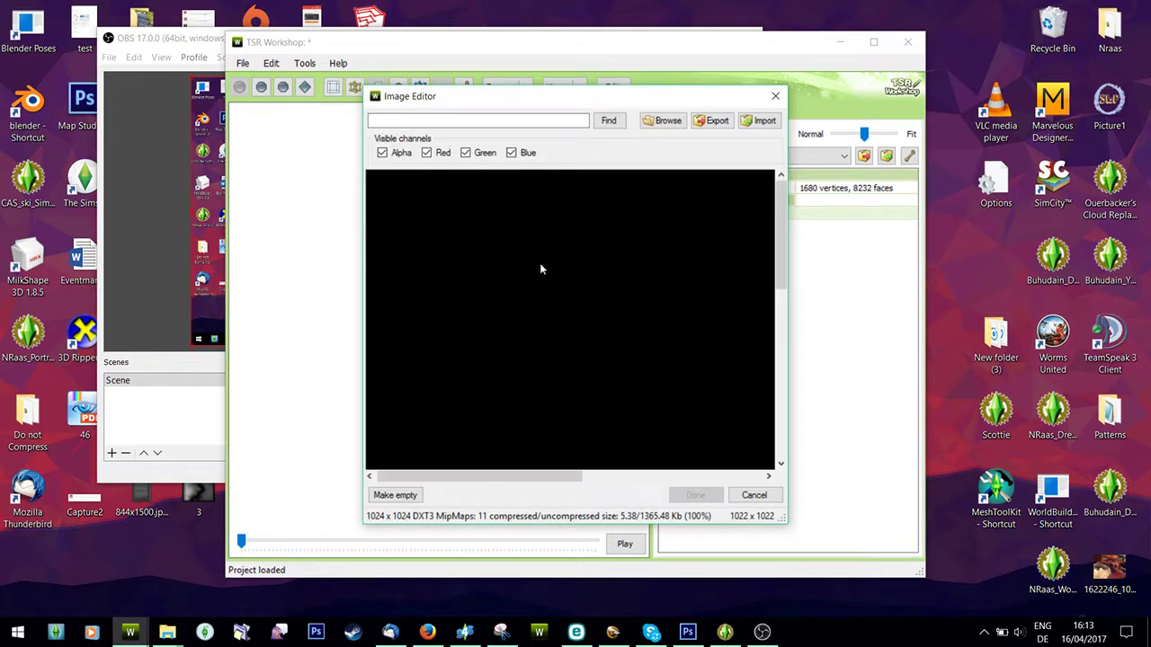
click(775, 96)
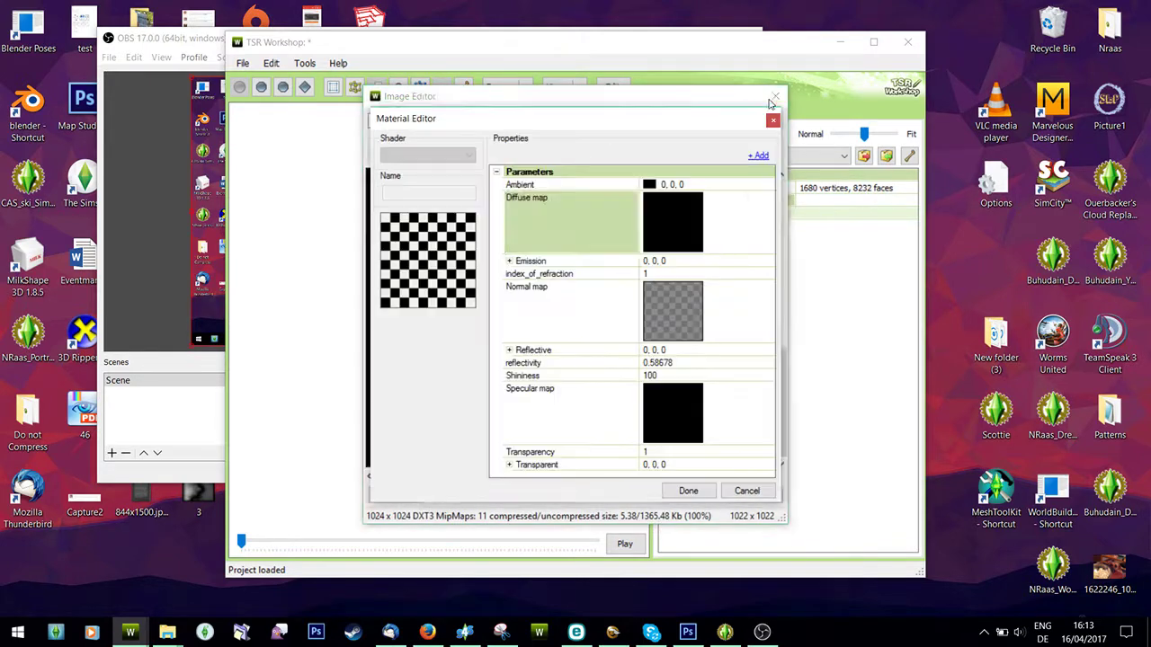
click(743, 493)
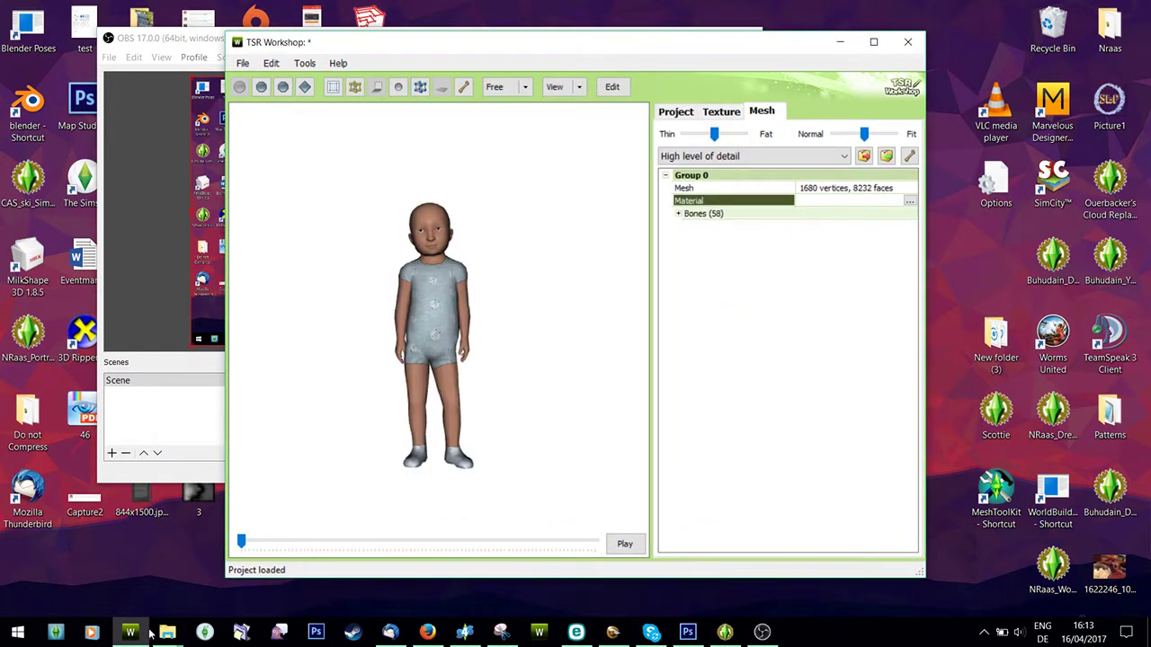
Step: Switch to File Explorer, find the CAS_bod_pu_Greyhound romper package on the Desktop, and open it in s3pe
mouse_move(168, 632)
click(568, 575)
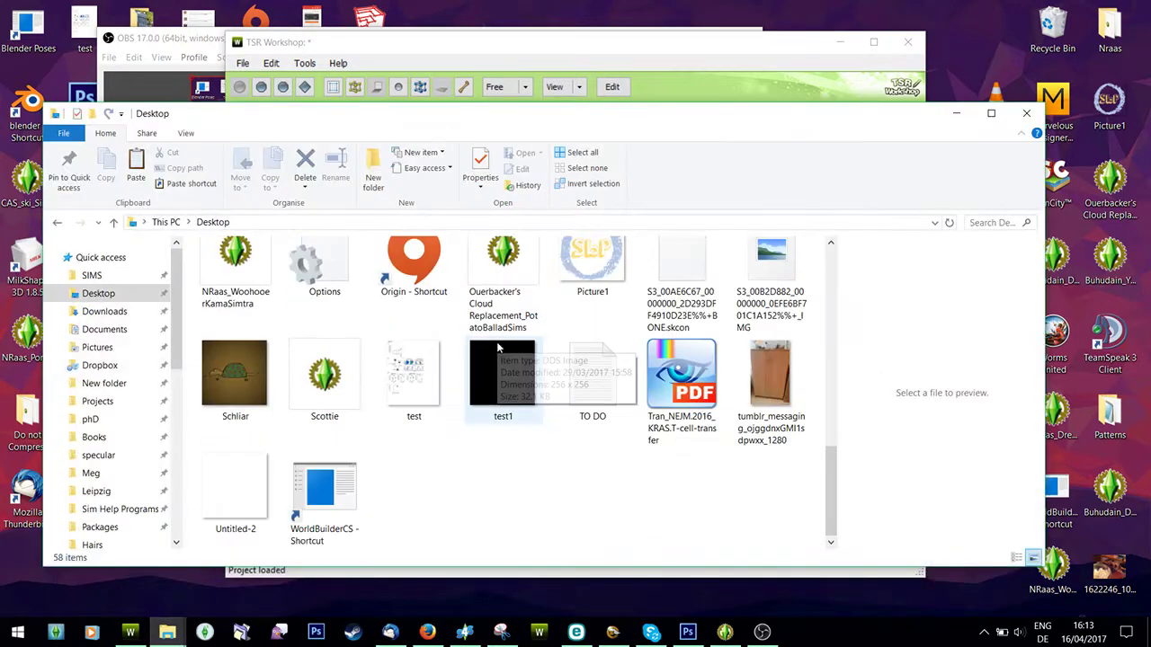
scroll(497, 348, up, 1)
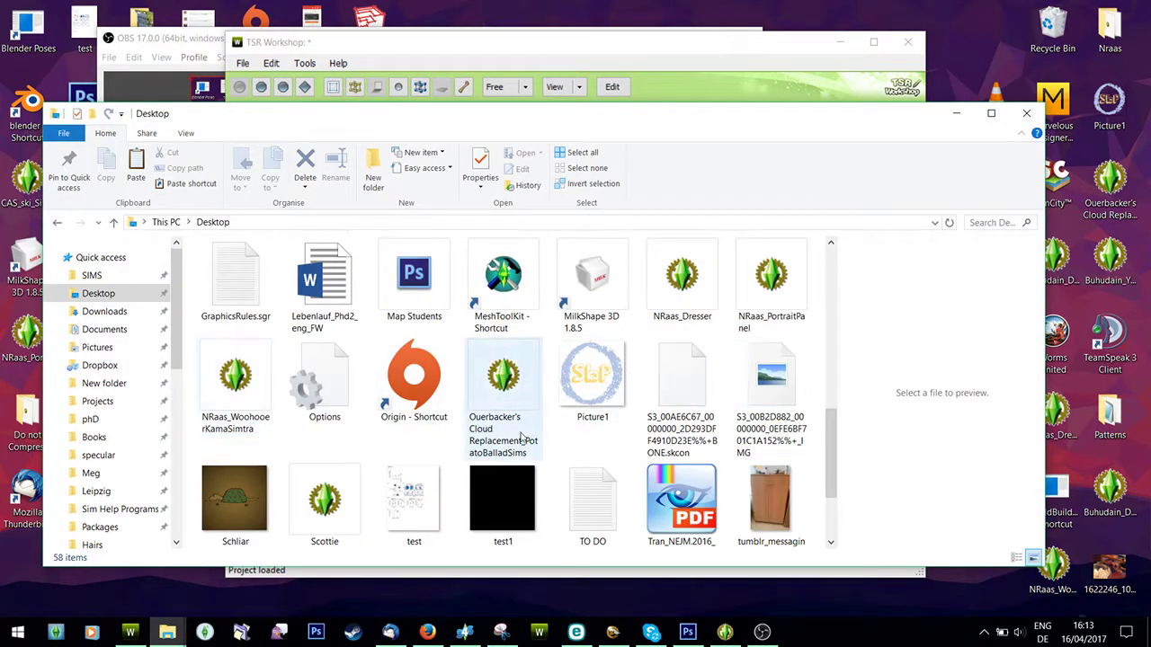
scroll(521, 438, up, 2)
scroll(521, 438, down, 2)
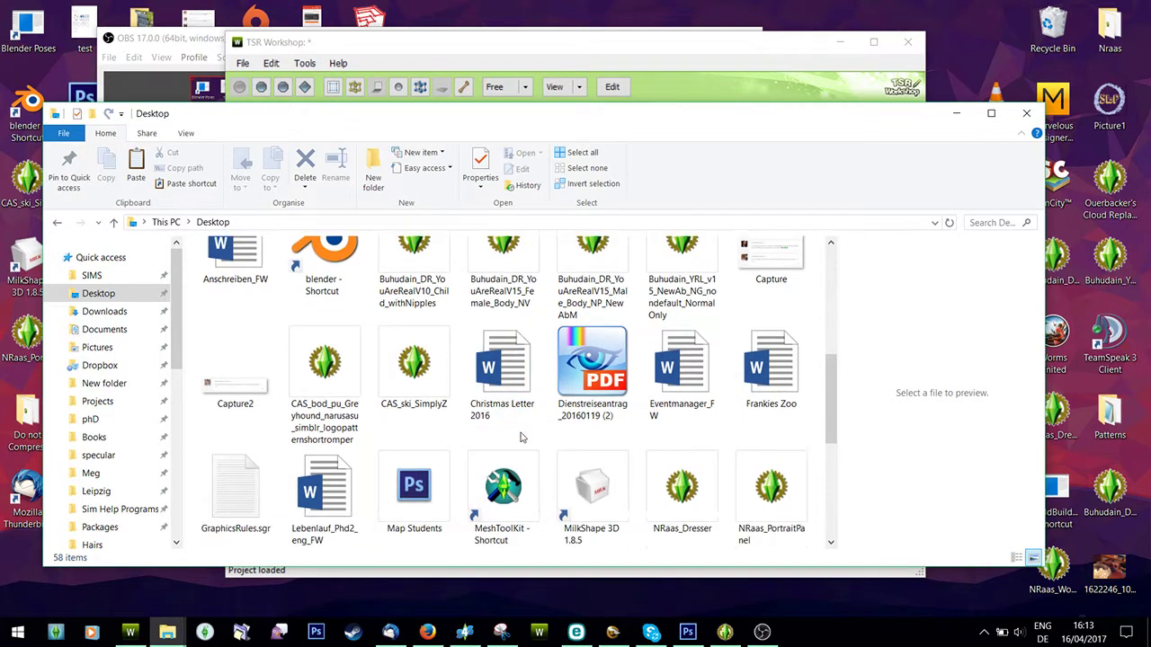
scroll(519, 438, down, 2)
scroll(520, 438, up, 4)
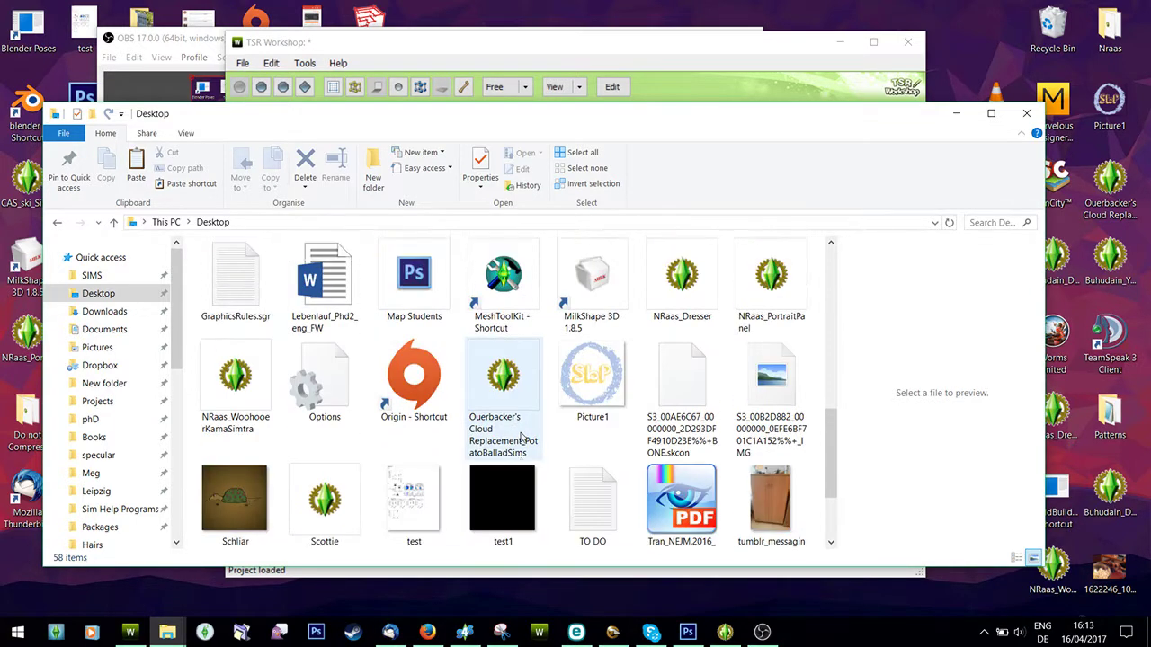
scroll(520, 438, up, 6)
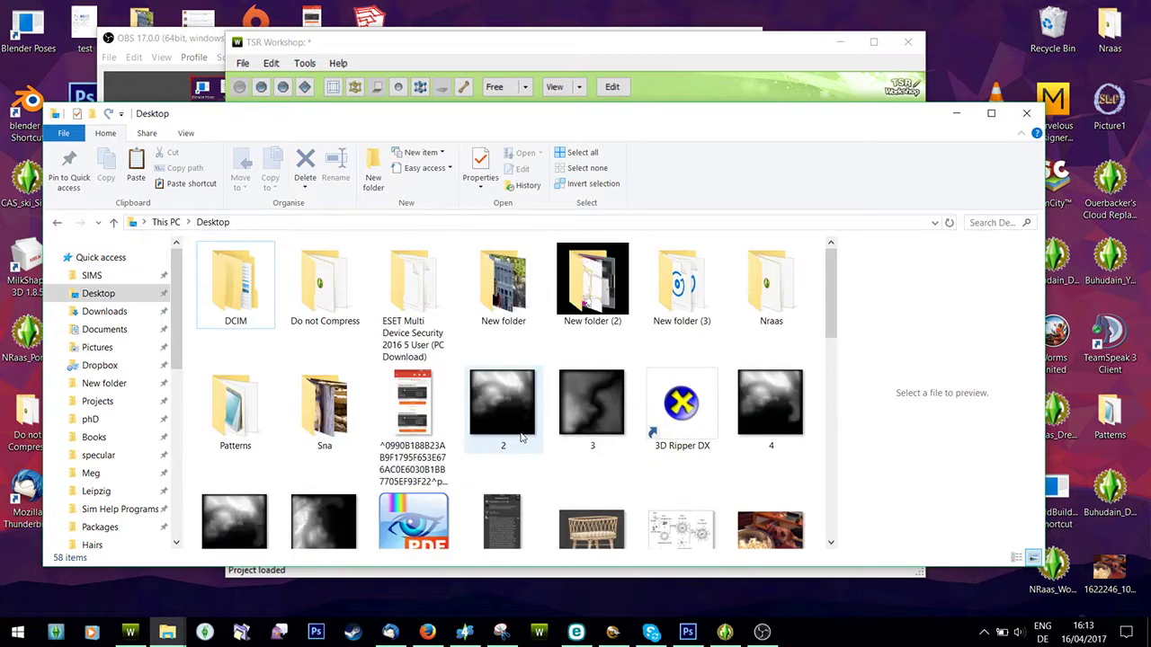
scroll(521, 438, down, 1)
scroll(520, 438, down, 2)
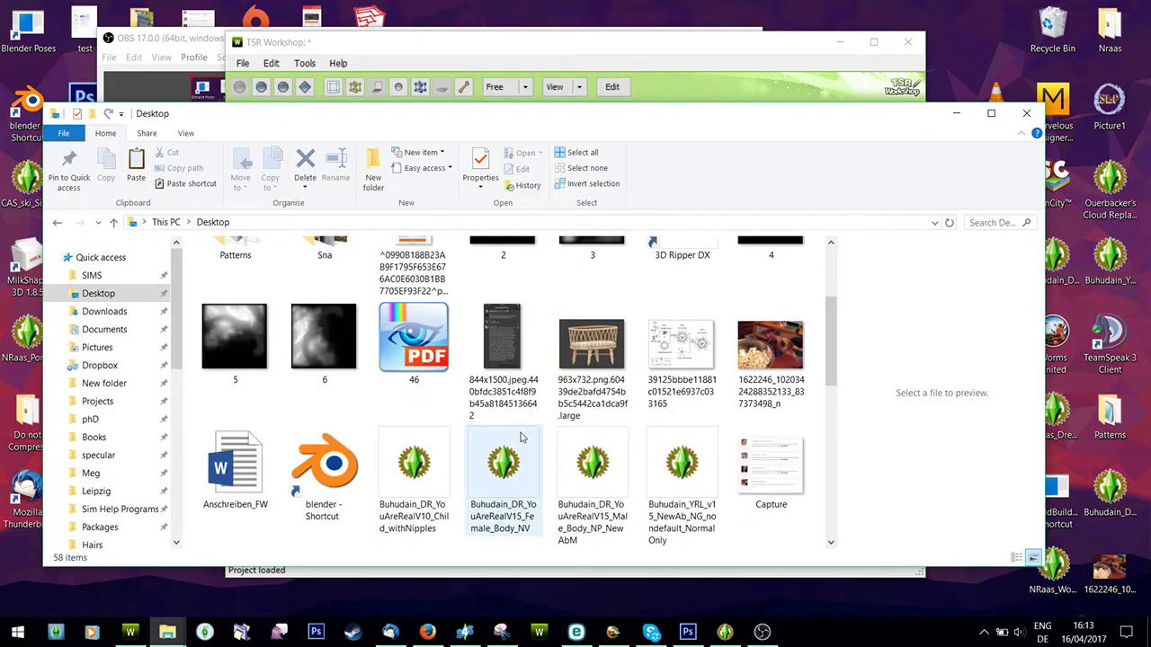
scroll(520, 438, down, 2)
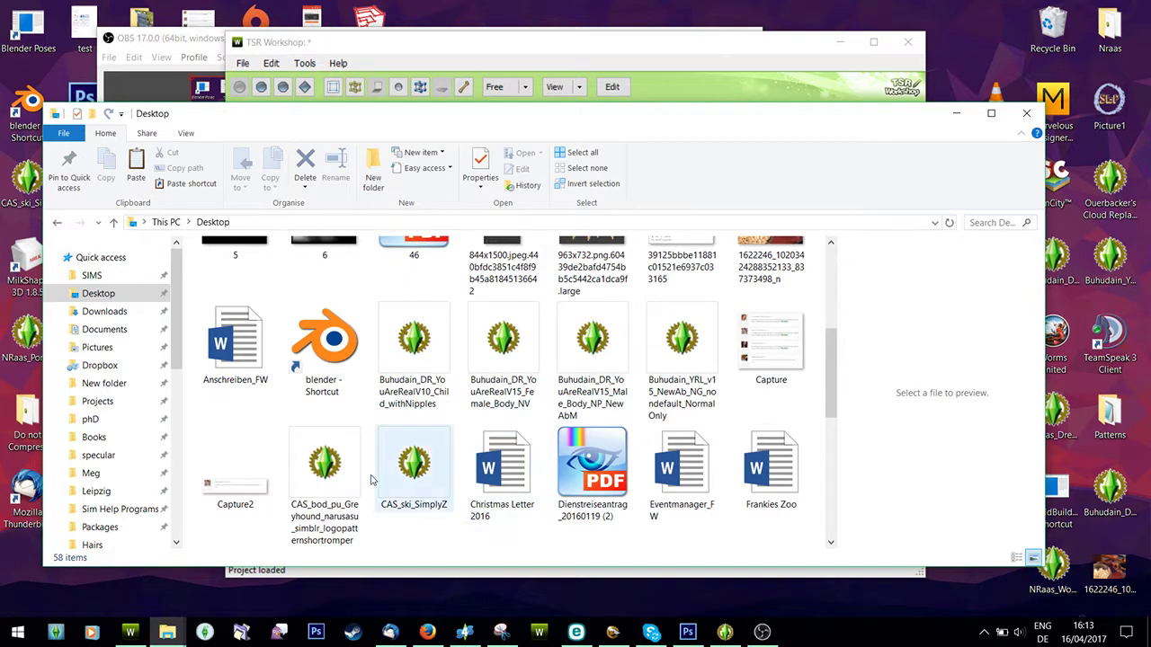
double_click(324, 468)
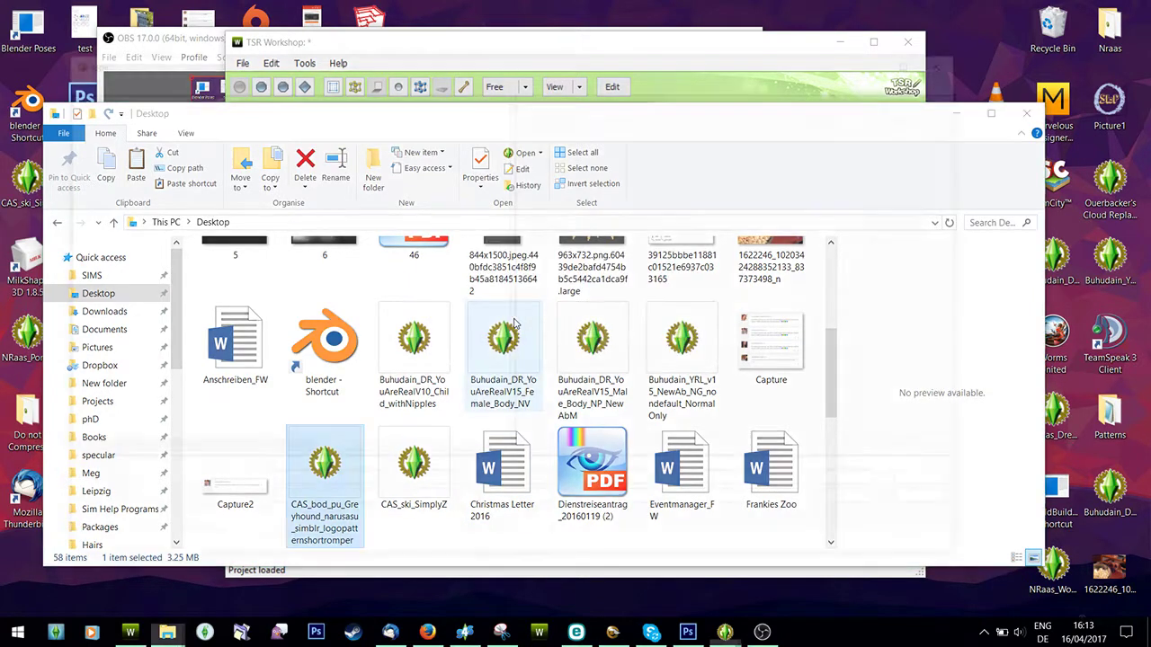
Step: Look through the package's resource list and preview the first _IMG resource, instance 0x5A9D880B75CC9599
scroll(381, 236, down, 4)
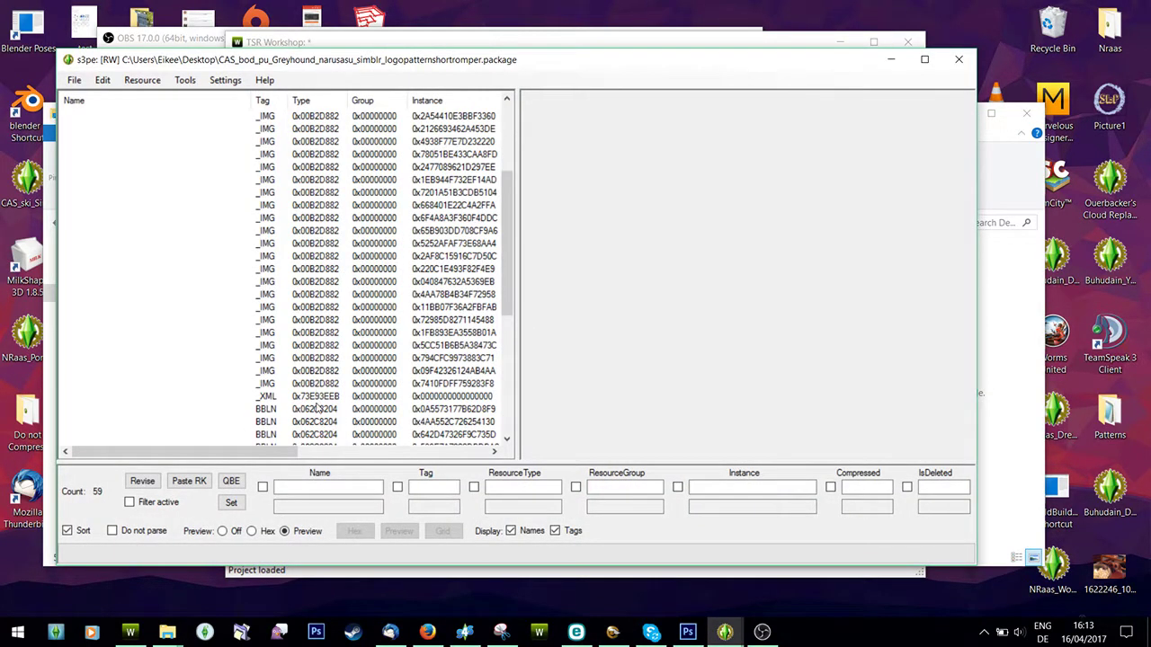
scroll(316, 327, up, 4)
click(310, 117)
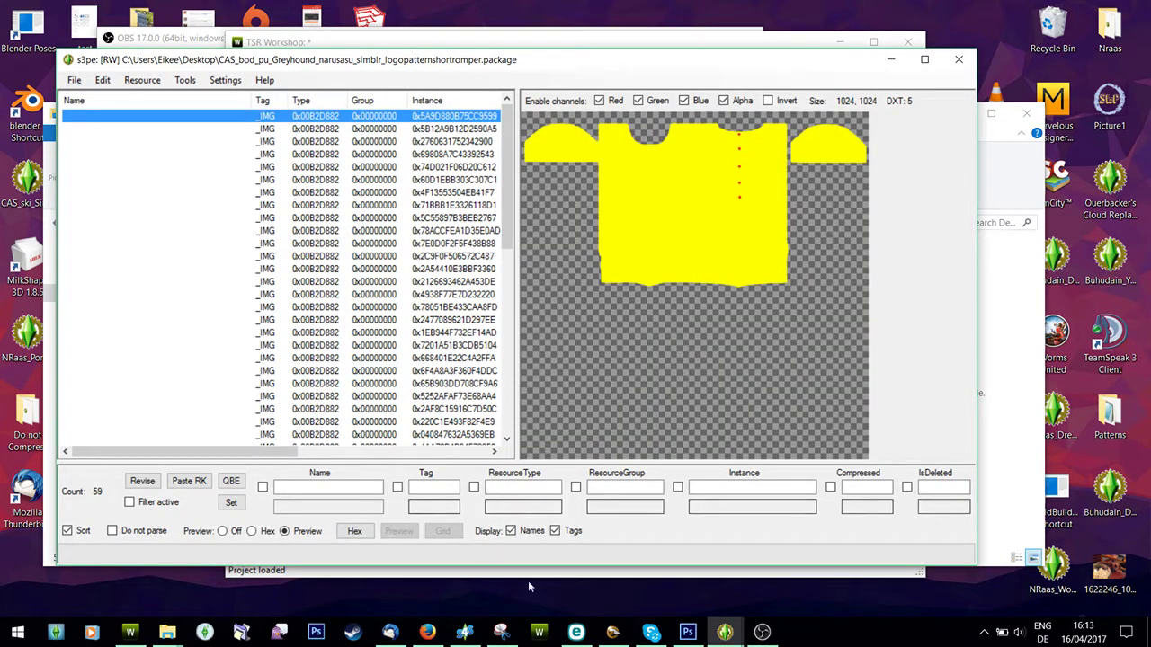
Step: Switch back to TSR Workshop and inspect the romper's Mask texture to compare it with the package image, then close it
click(129, 632)
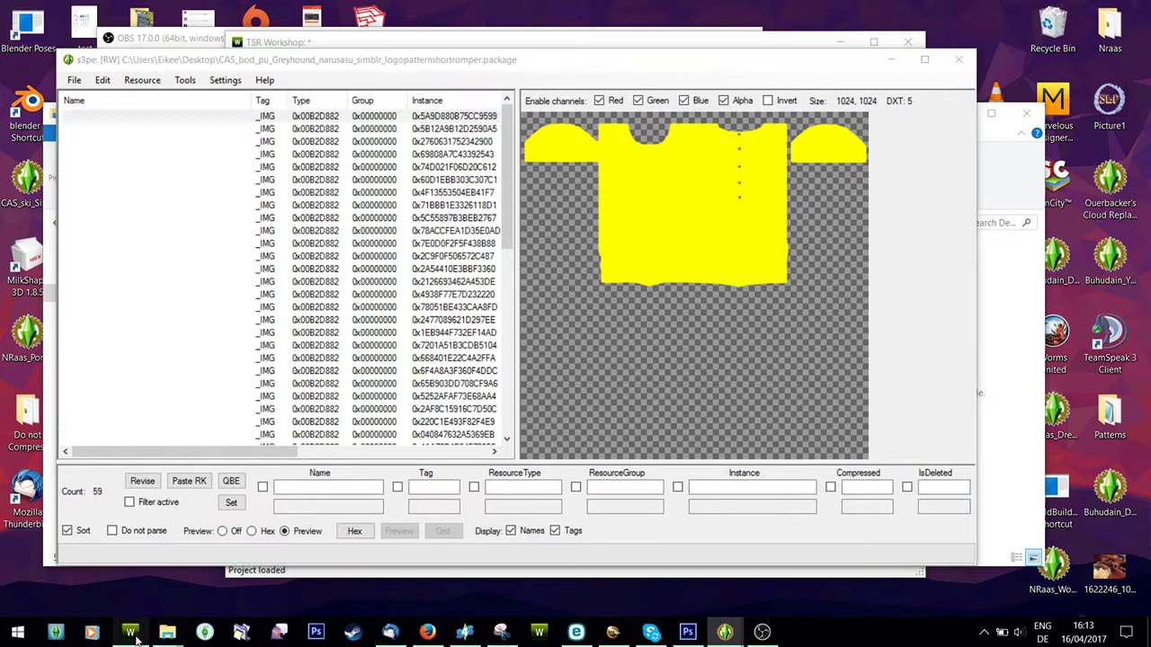
click(716, 112)
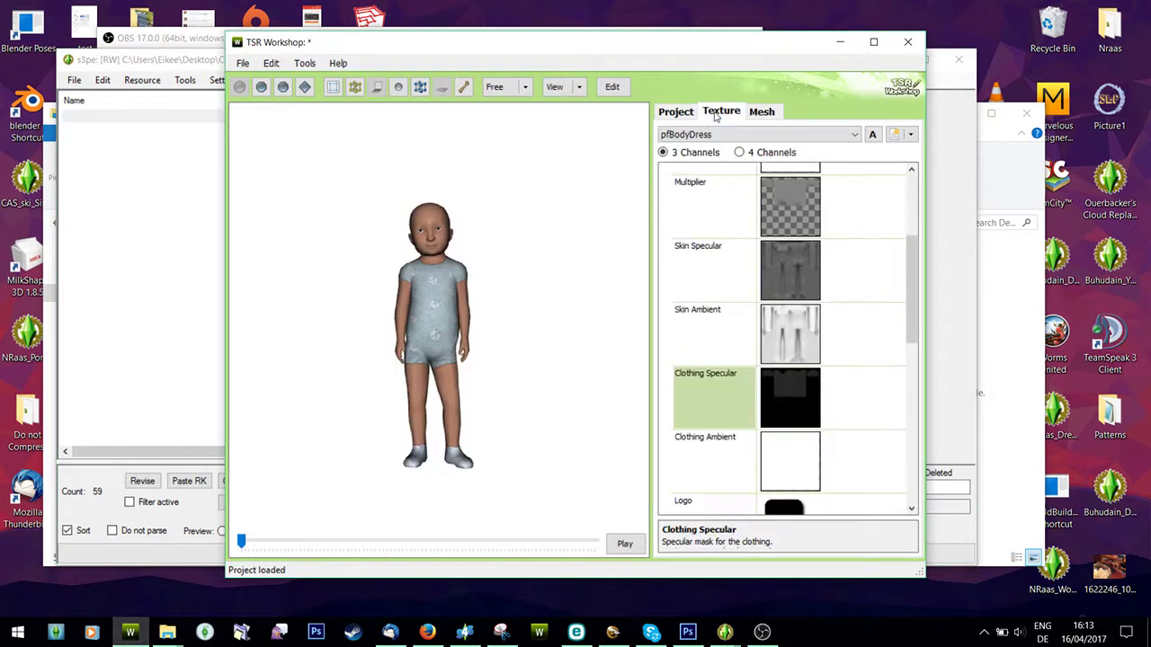
scroll(884, 270, up, 3)
double_click(884, 264)
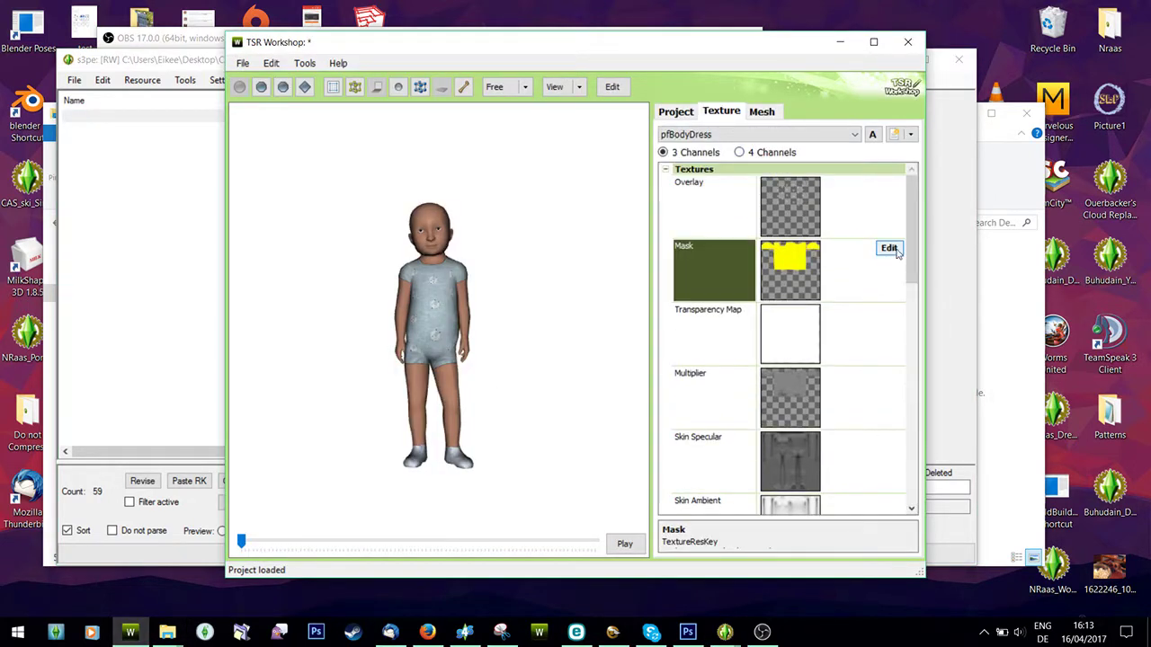
scroll(746, 288, down, 3)
click(667, 478)
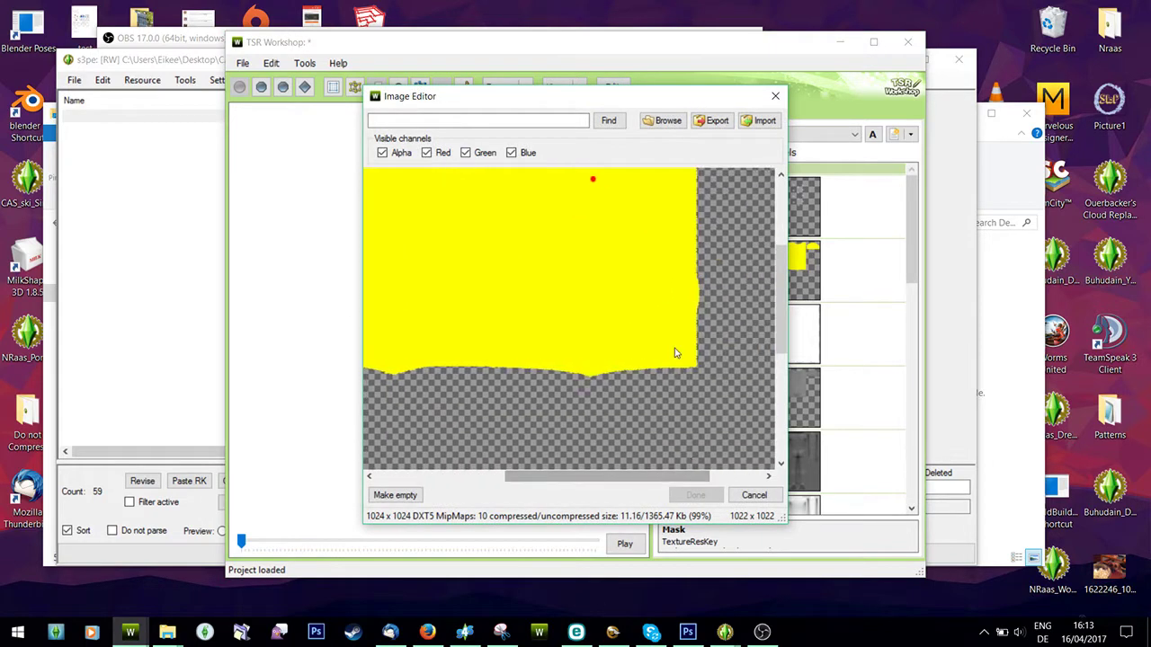
scroll(675, 351, up, 3)
click(775, 96)
Step: Switch back to s3pe and mark the _IMG resources from 0x5B12A9B12D2590A5 through 0x74D021F06D20C612 as deleted, checking each image
click(209, 260)
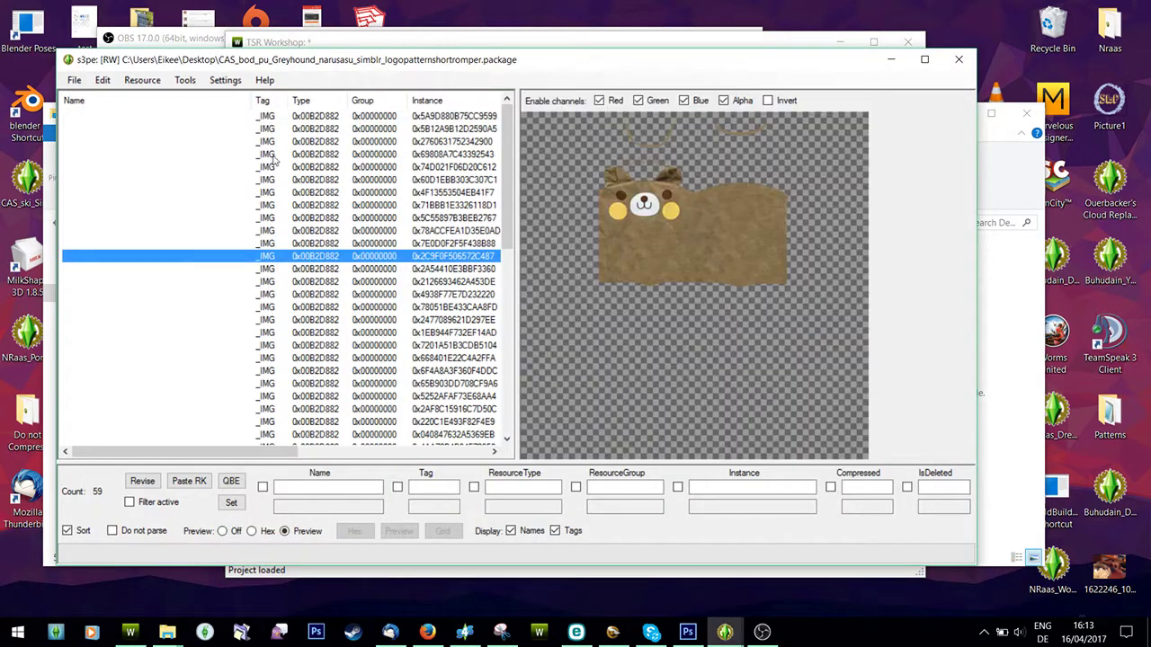
click(306, 129)
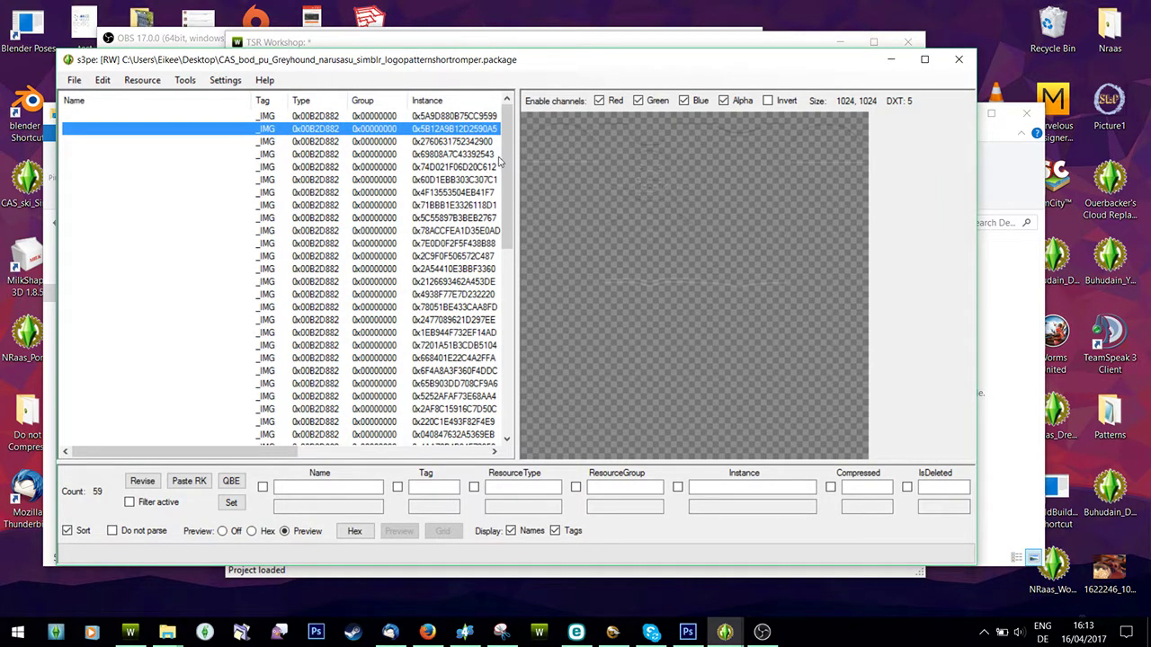
click(331, 141)
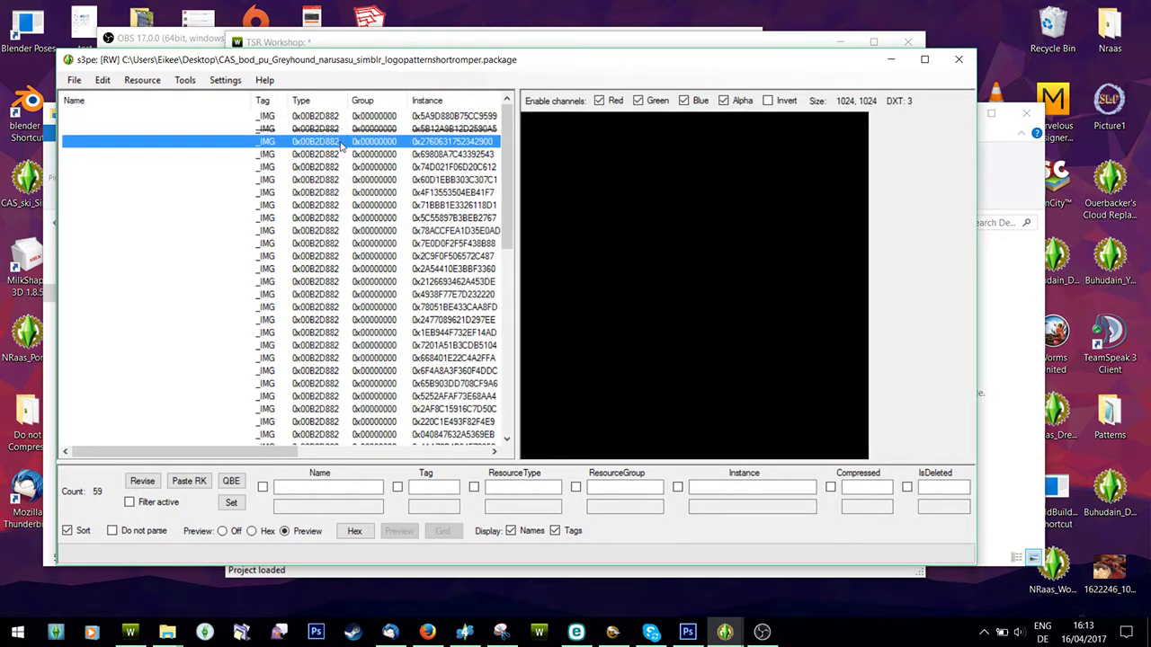
click(322, 155)
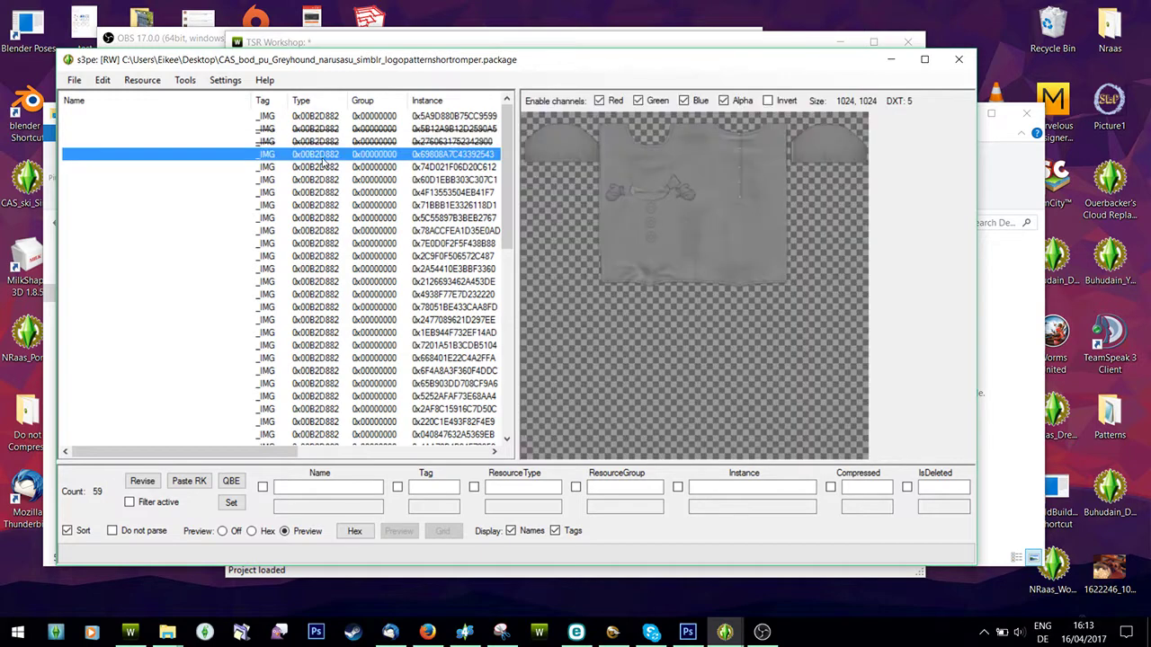
click(319, 168)
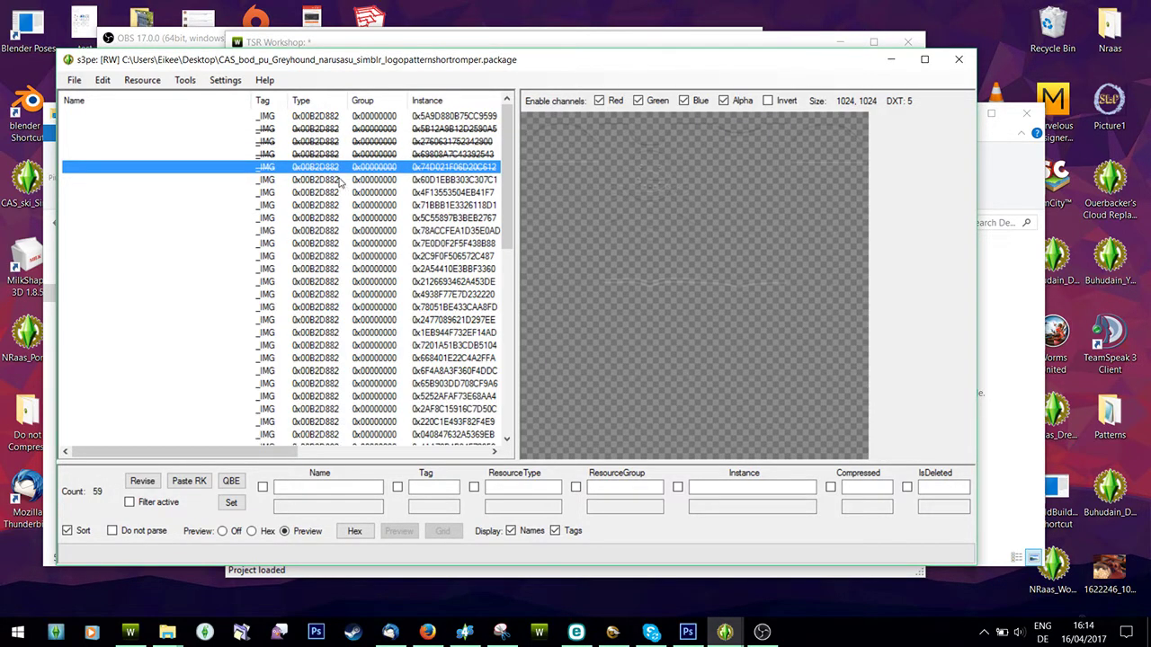
Step: Preview and mark as deleted the four _IMG resources from 0x60D1EBB303C307C1 through 0x5C55897B3BEB2767
click(334, 179)
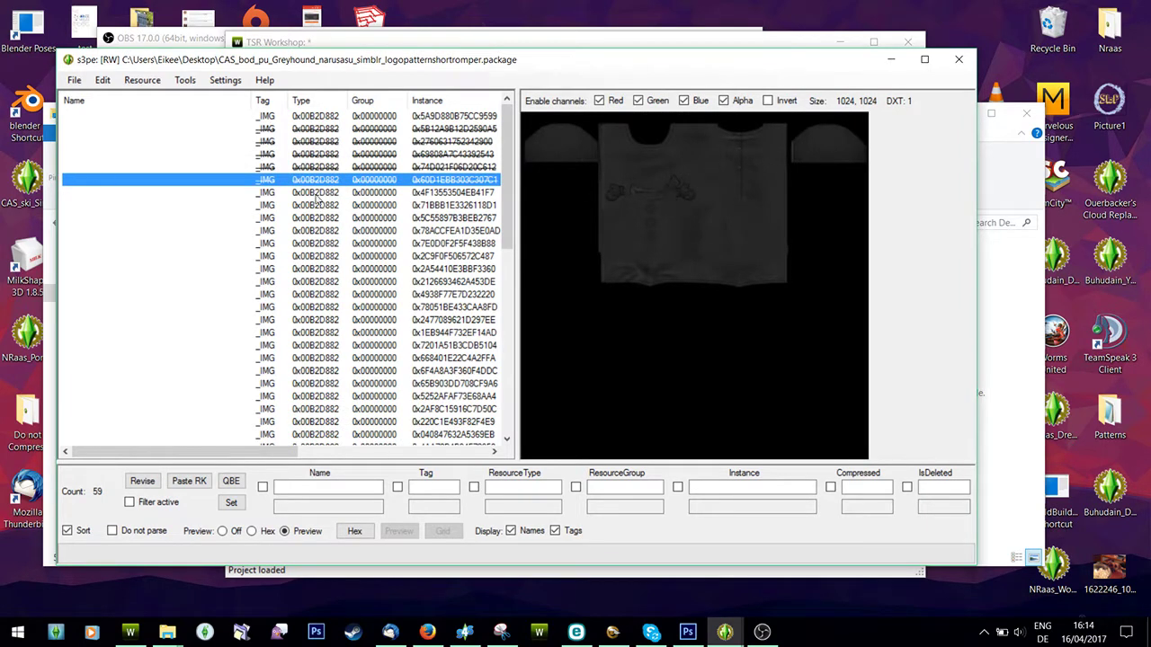
click(311, 193)
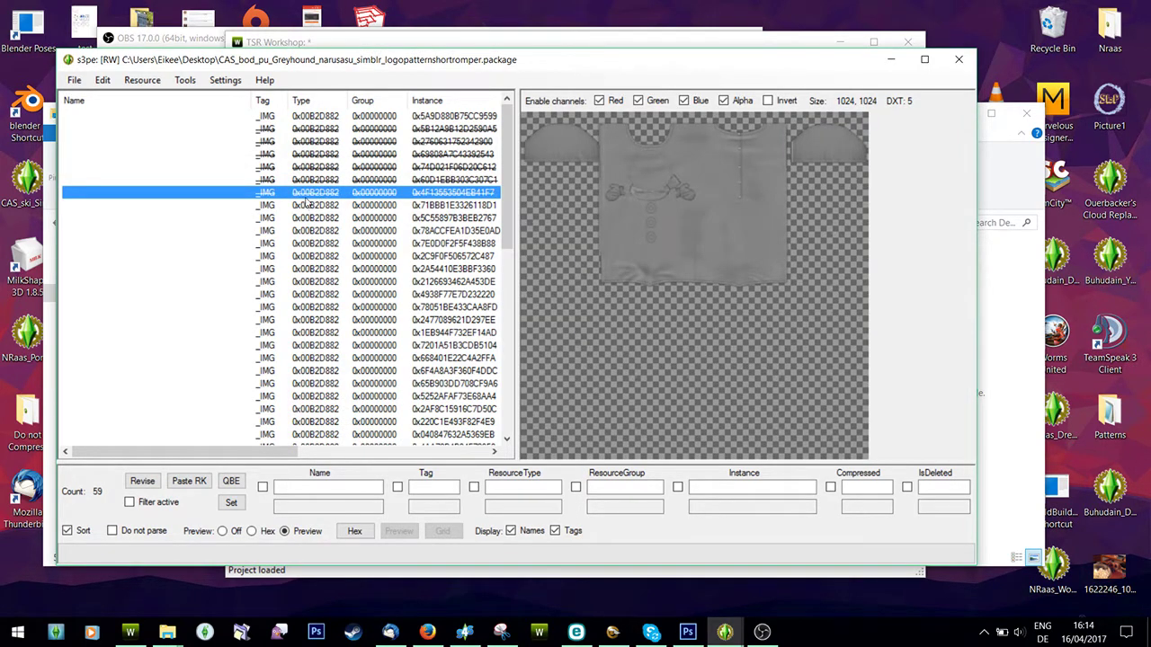
click(311, 206)
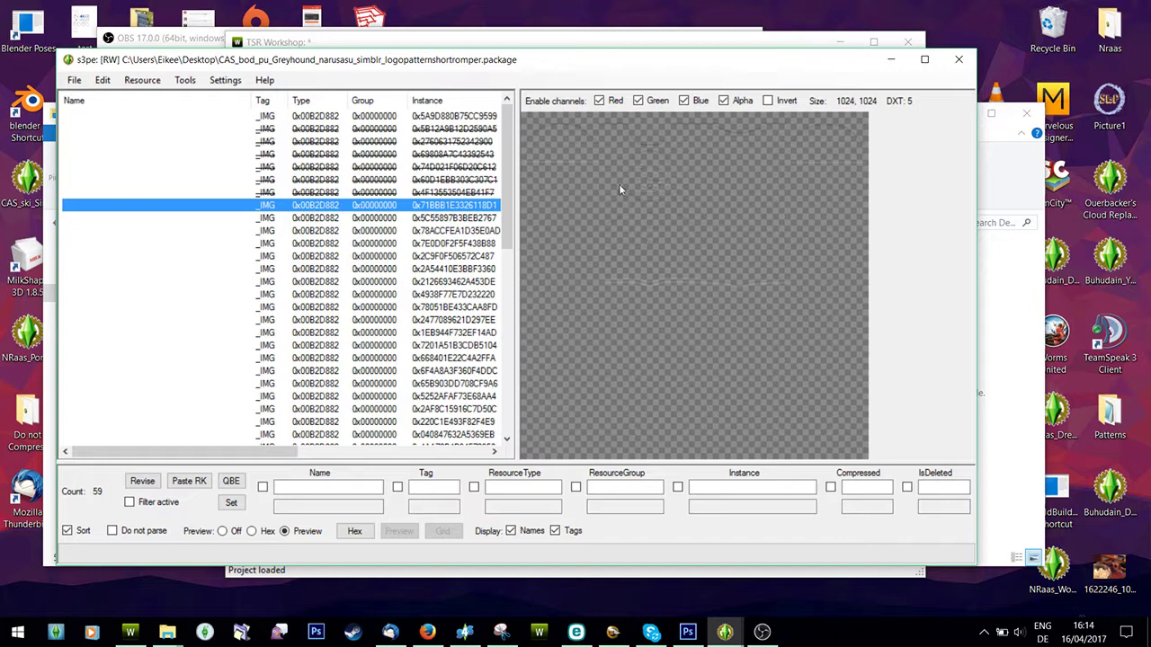
click(304, 219)
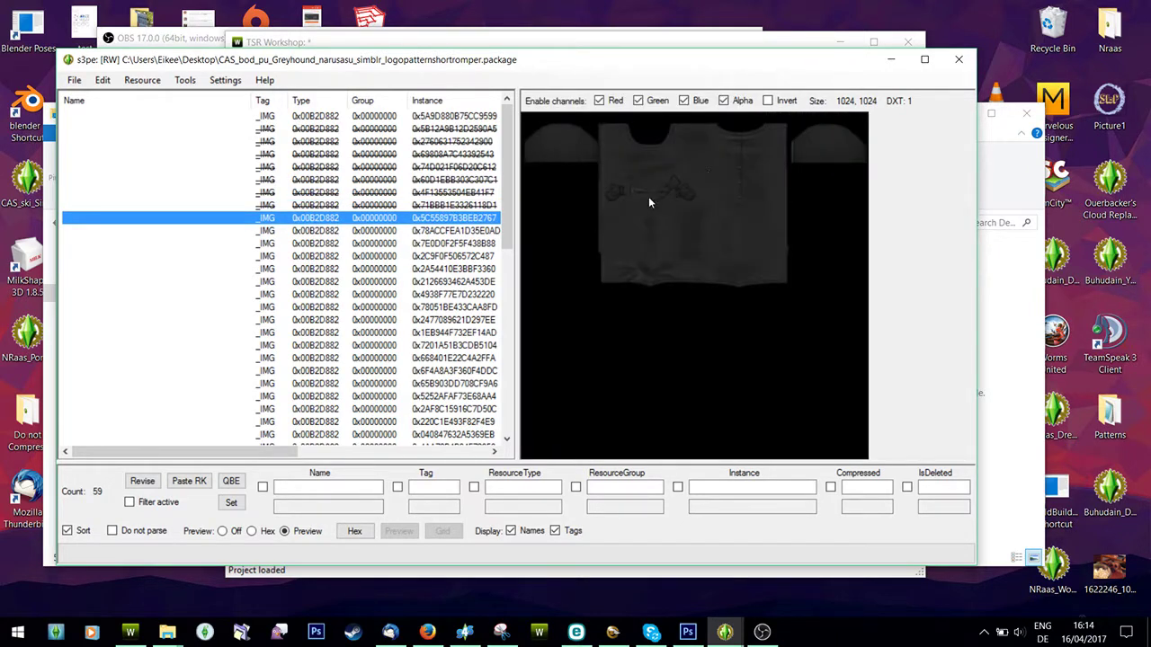
Step: Preview _IMG resource 0x78ACCFEA1D35E0AD, then switch to TSR Workshop, inspect the romper's Multiplier texture for comparison and close it
click(321, 235)
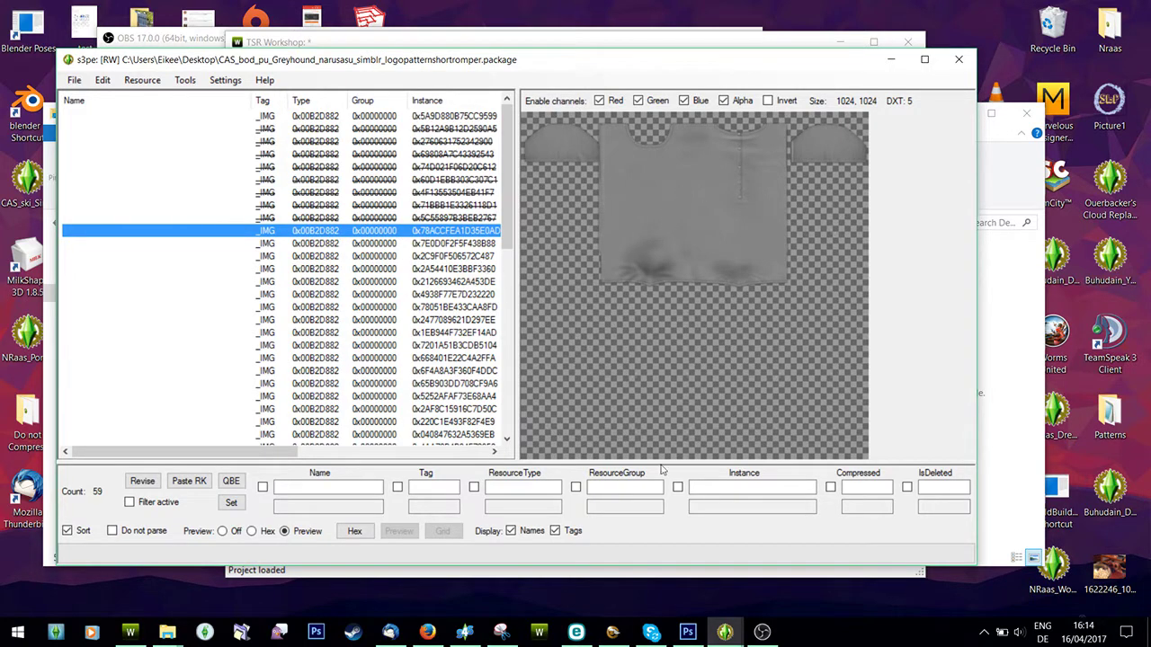
key(alt+Tab)
click(860, 418)
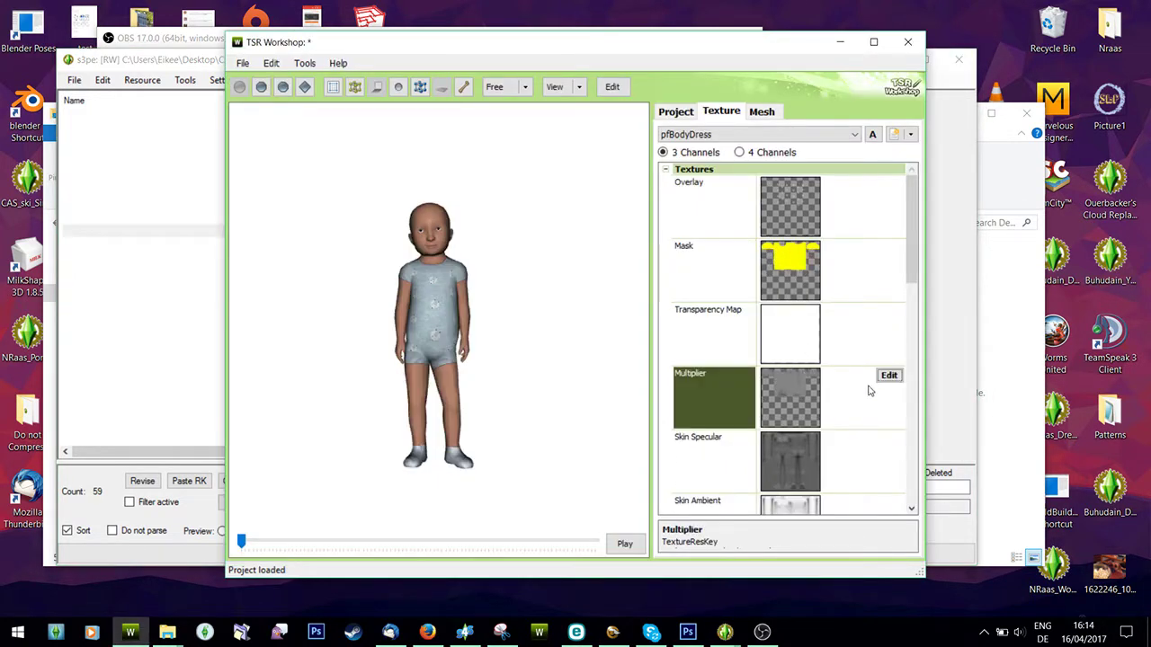
click(888, 375)
drag(548, 478, 683, 479)
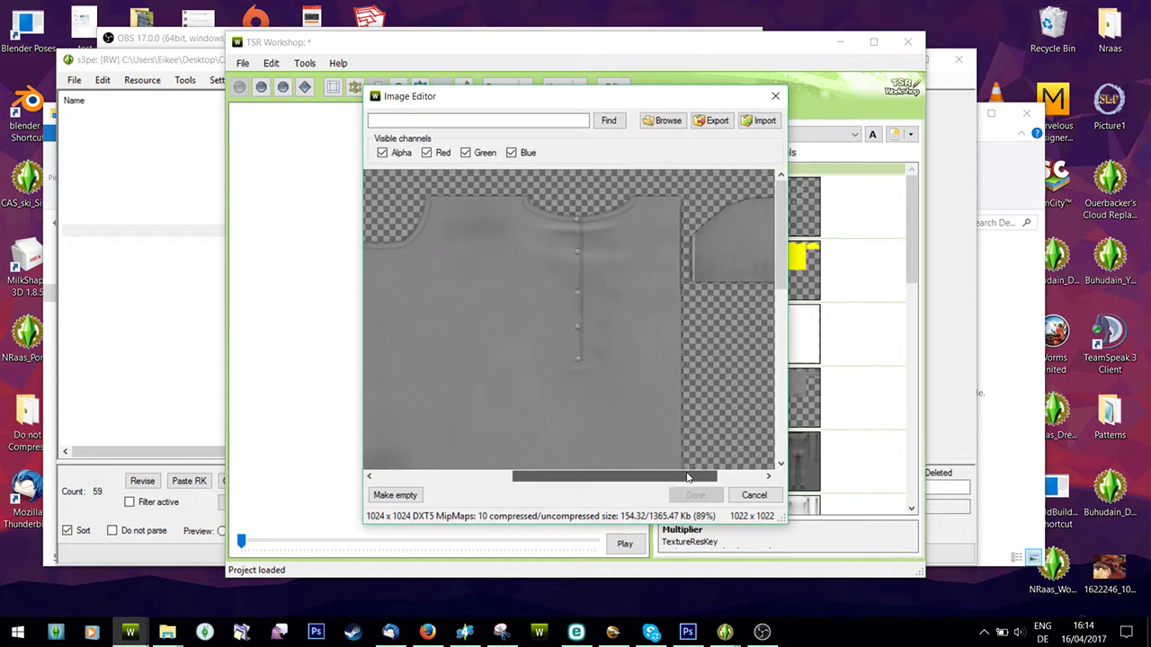
click(774, 97)
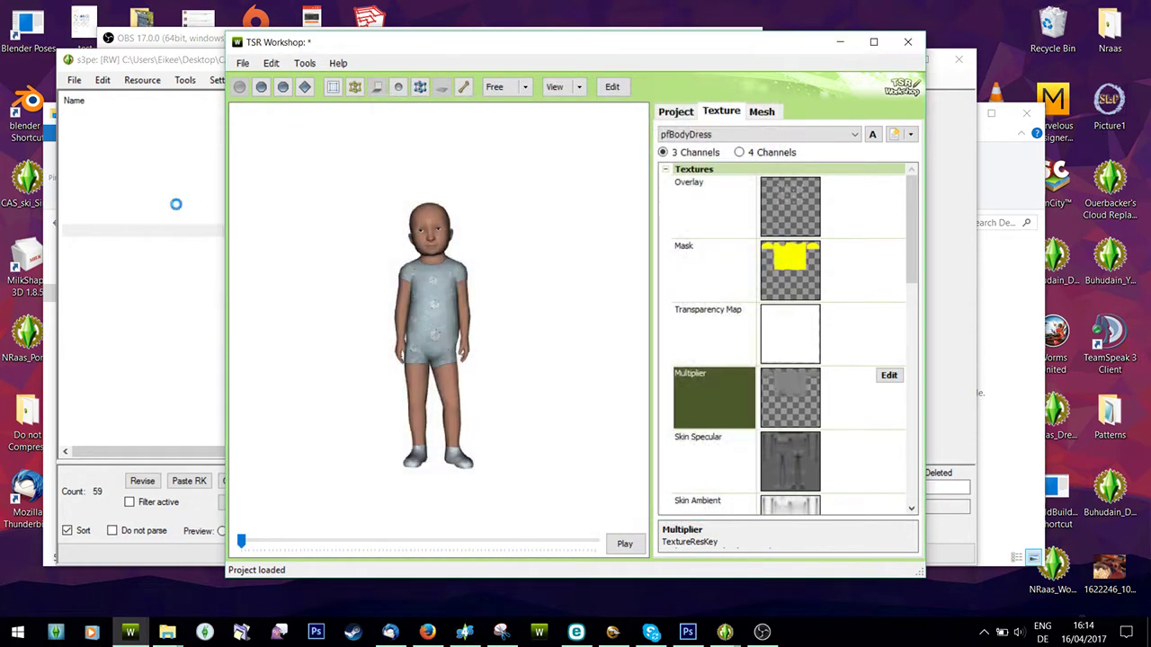
Step: Return to s3pe and mark the _IMG resources from 0x7E0D0F2F5F438B88 through 0x2A54410E3BBF3360 as deleted, keeping the matching multiplier 0x78ACCFEA1D35E0AD
click(176, 205)
click(376, 231)
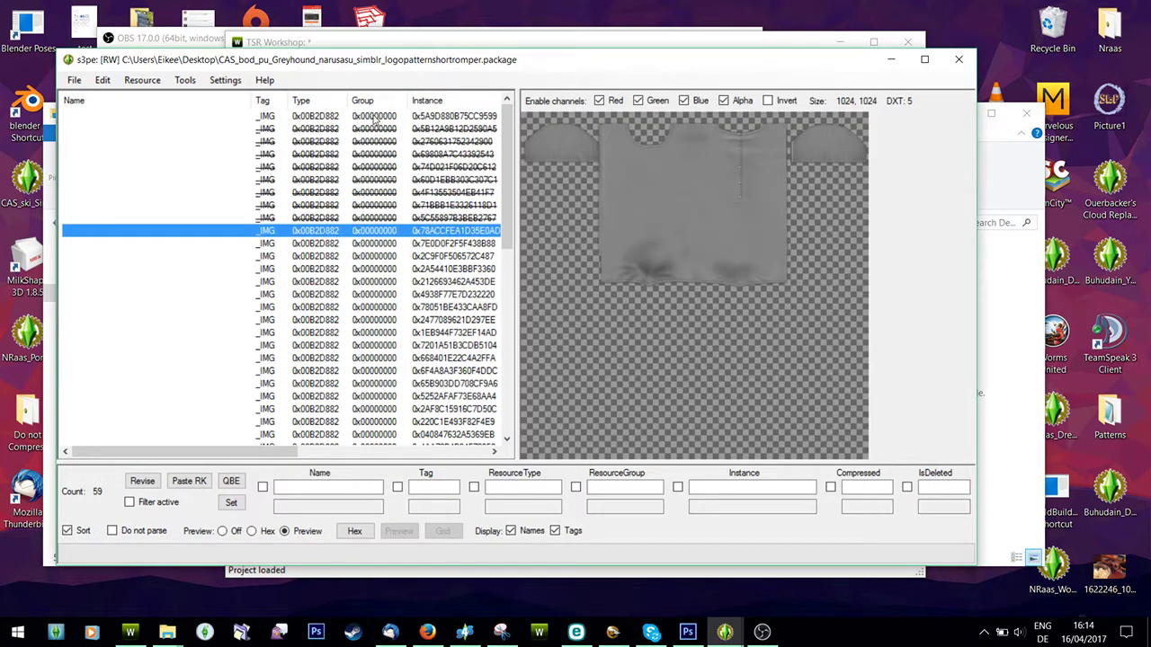
click(376, 118)
click(378, 244)
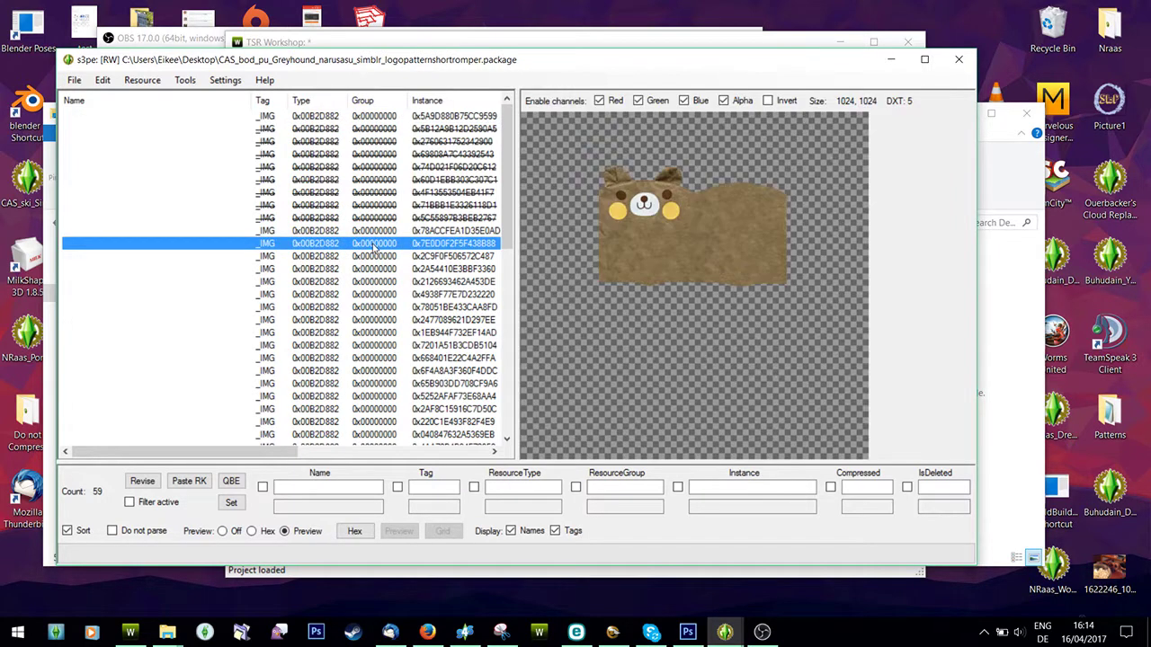
click(375, 256)
click(376, 269)
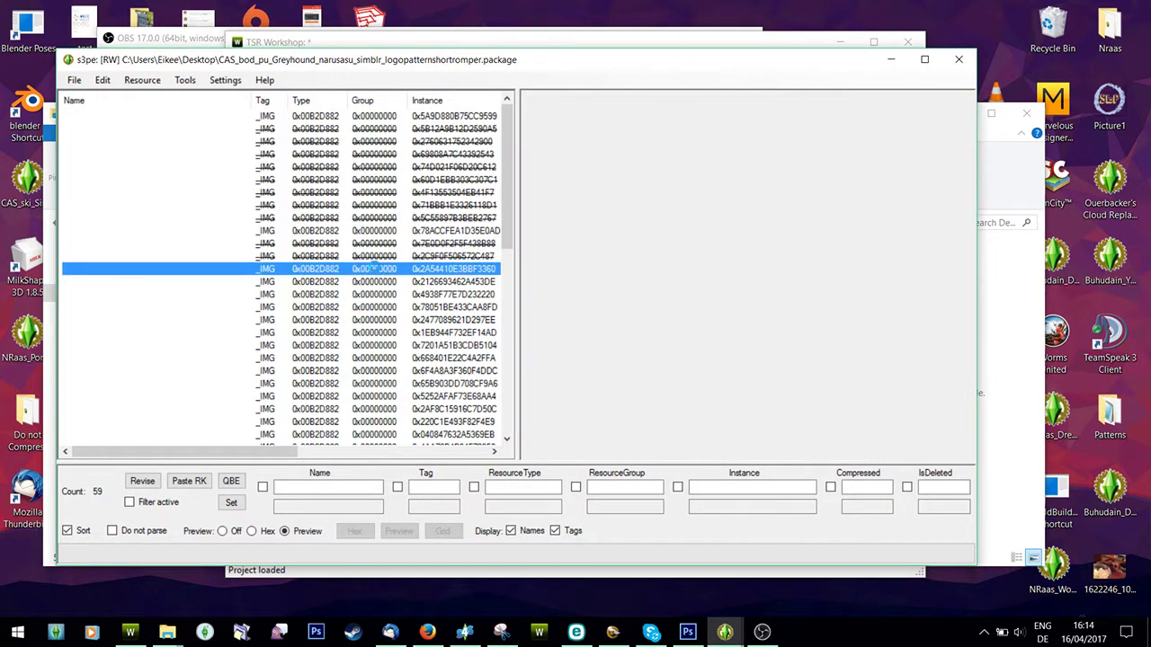
click(381, 282)
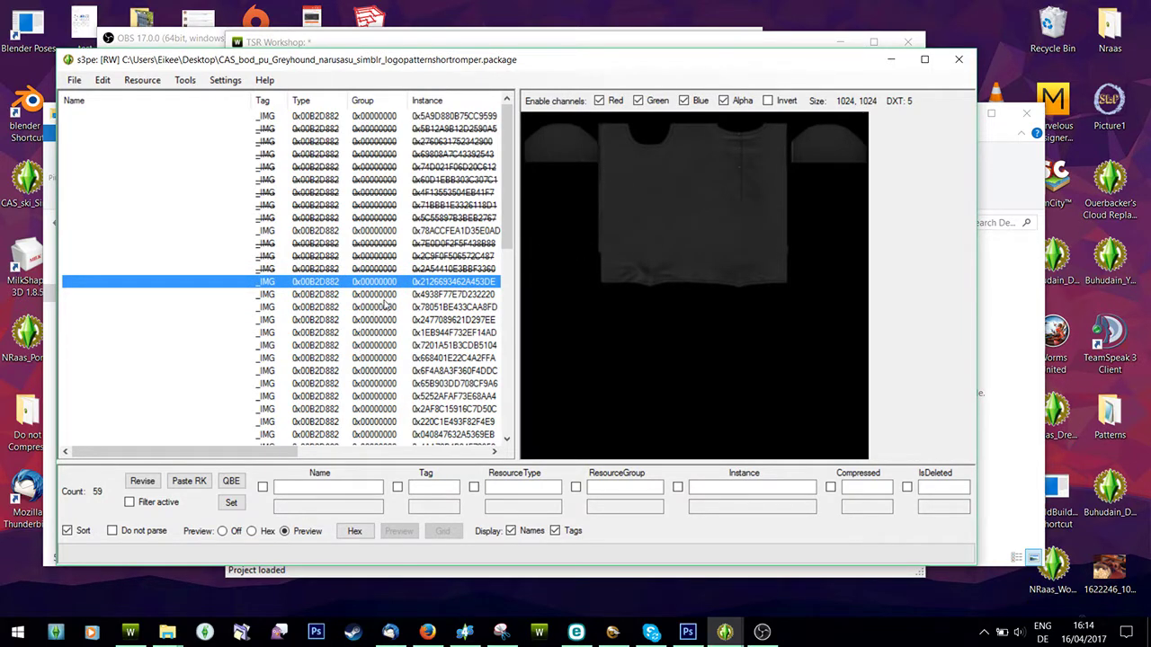
click(382, 298)
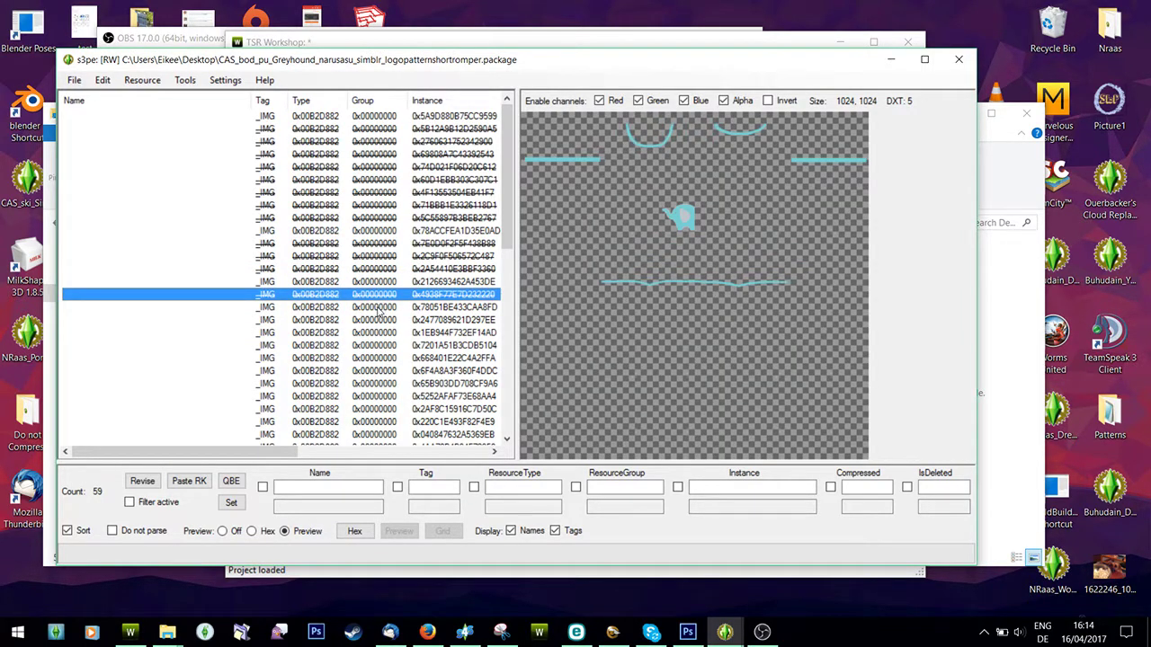
click(379, 310)
click(377, 323)
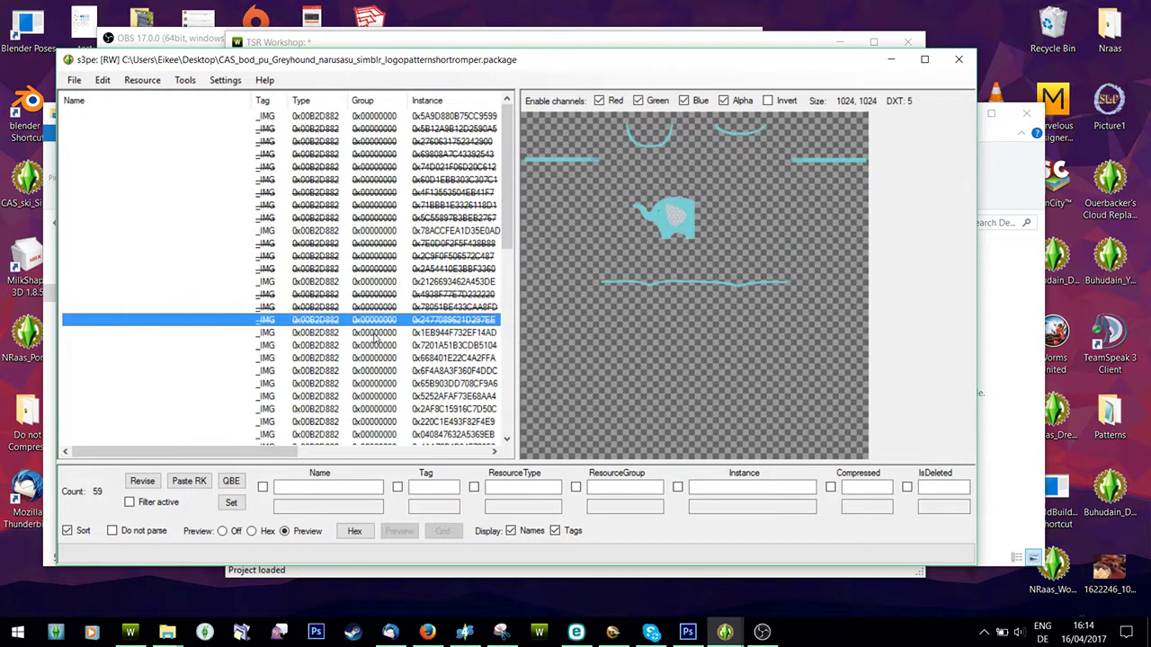
click(376, 336)
click(376, 348)
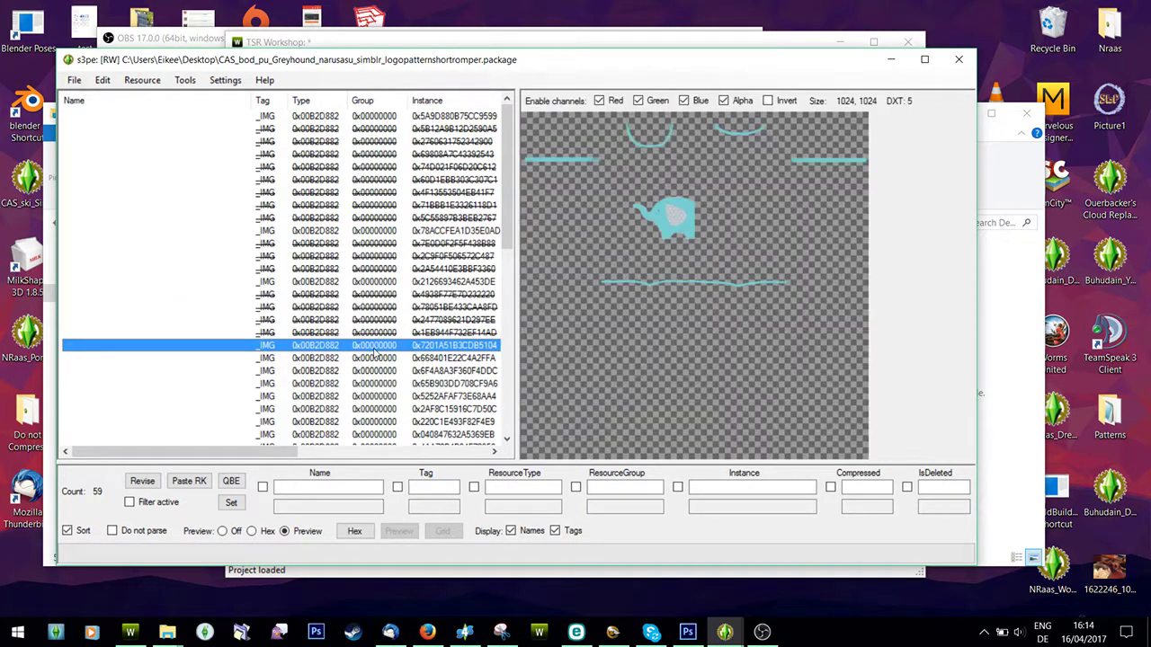
click(376, 360)
Step: Mark _IMG resources 0x6F4A8A3F360F4DDC through 0x2AF8C15916C7D50C as deleted, comparing the duplicate multipliers with 0x78ACCFEA1D35E0AD
scroll(376, 358, down, 1)
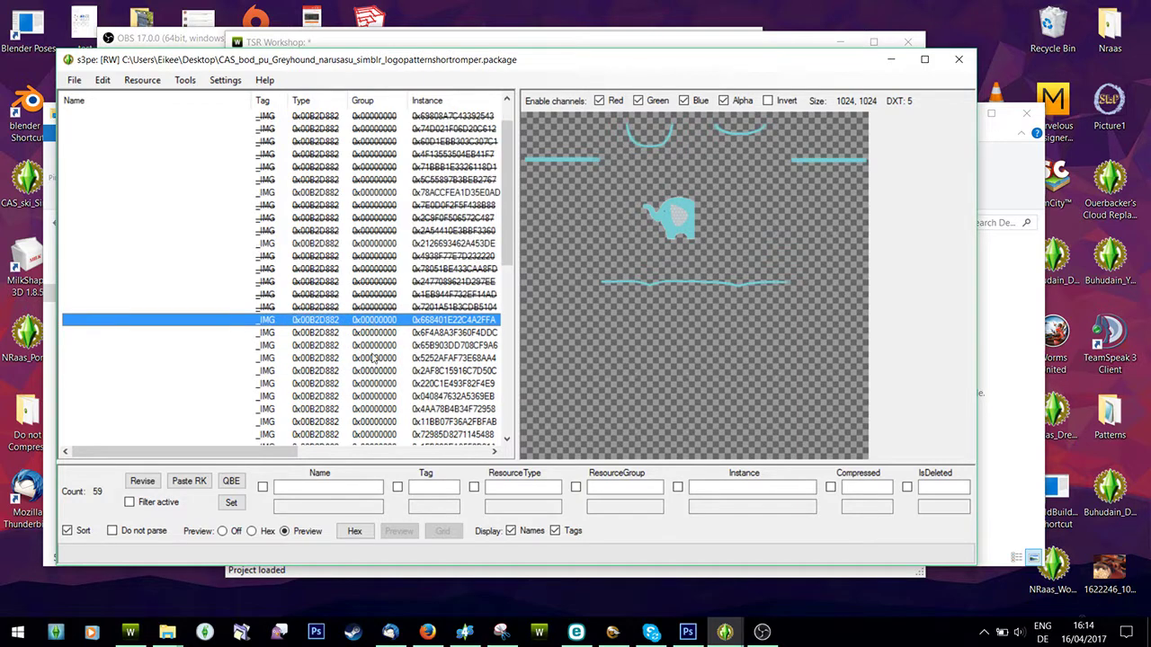
click(377, 337)
click(376, 347)
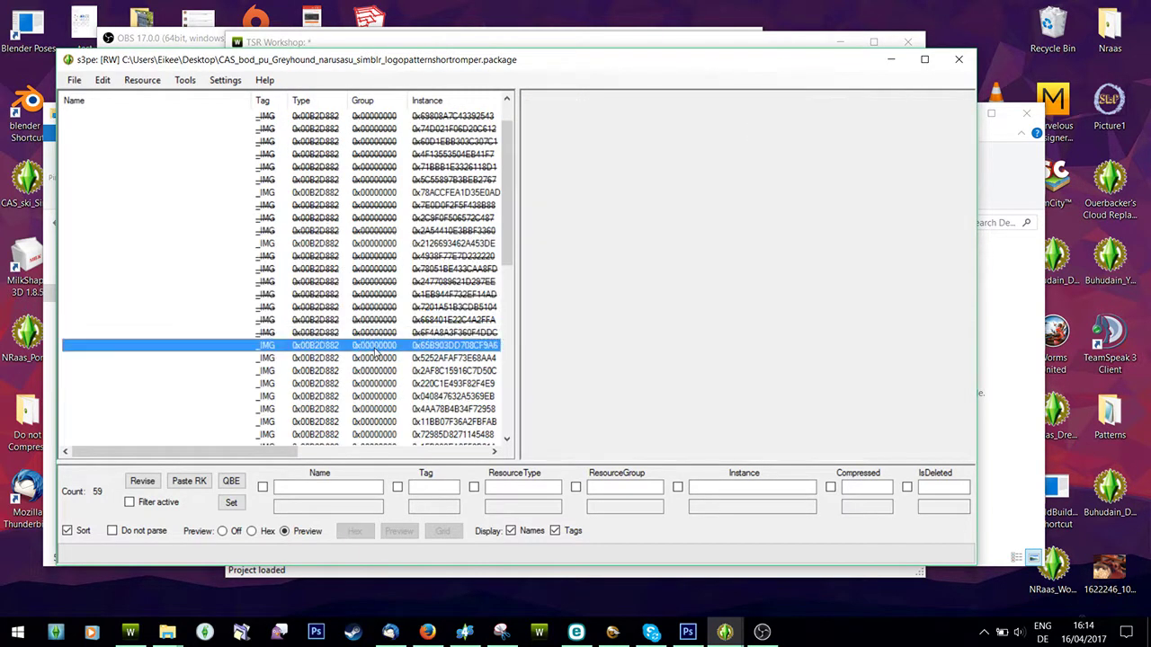
click(374, 194)
click(374, 347)
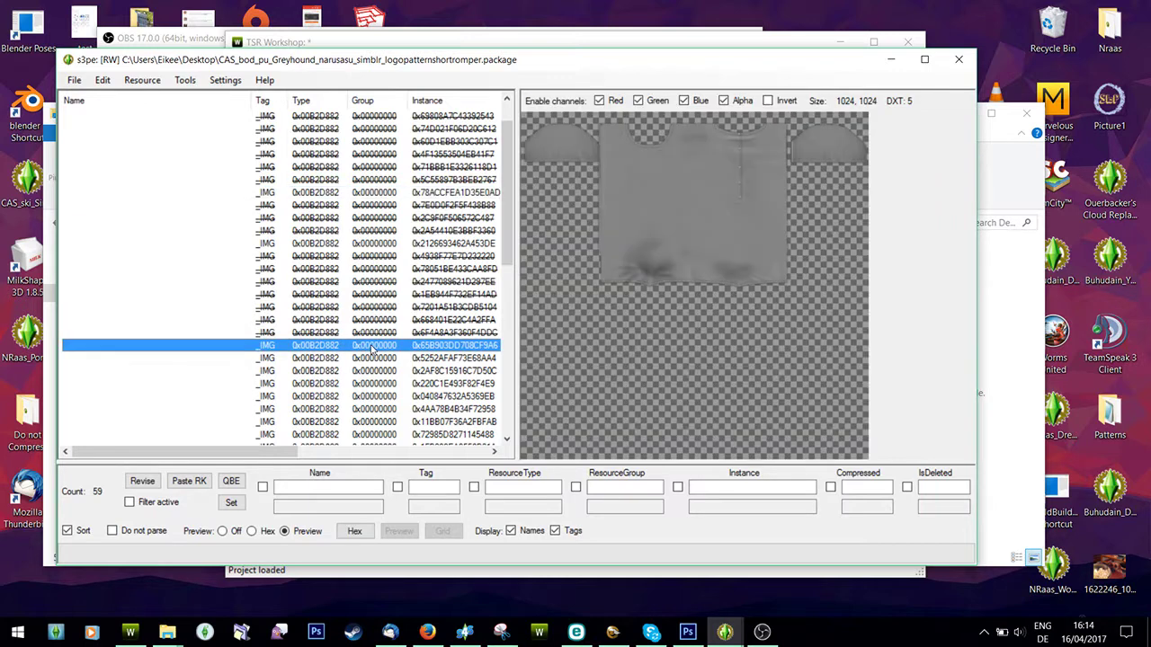
scroll(372, 329, down, 1)
click(373, 320)
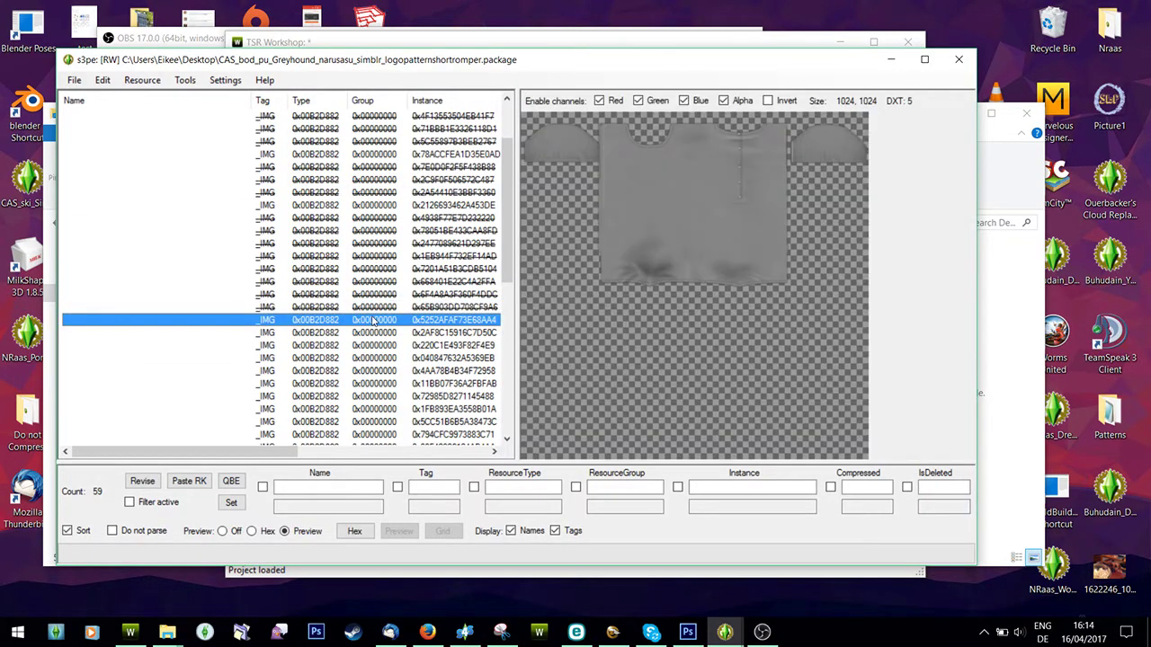
click(373, 332)
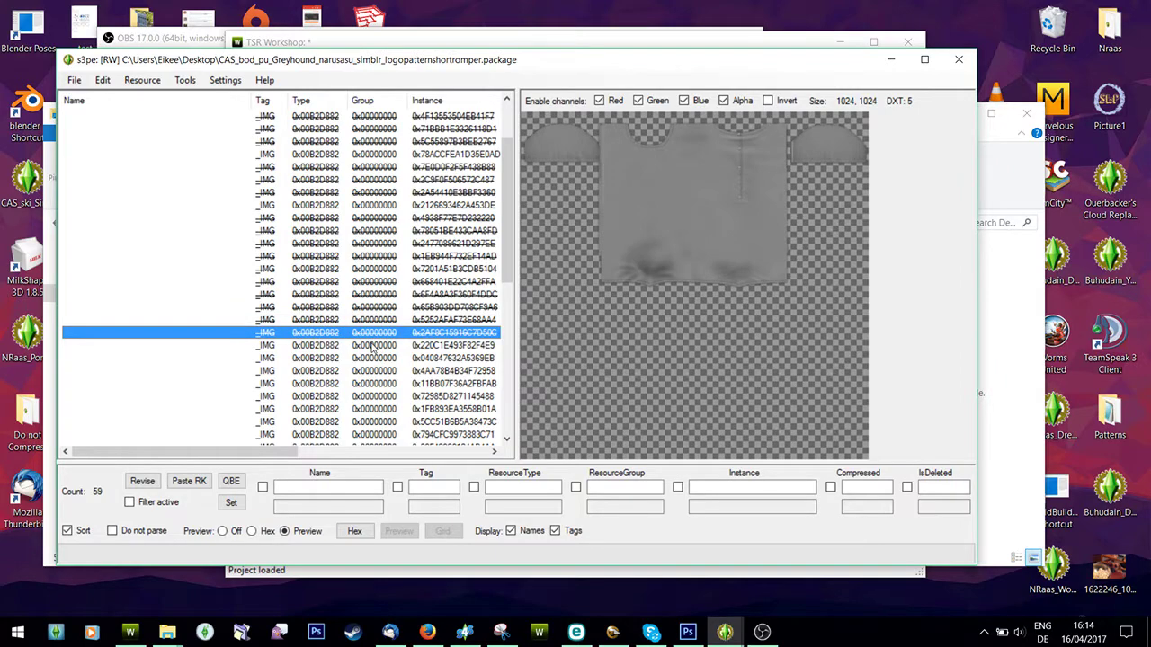
Step: Preview and mark as deleted the four _IMG resources from 0x220C1E493F82F4E9 through 0x11BB07F36A2FBFAB
click(373, 347)
click(369, 358)
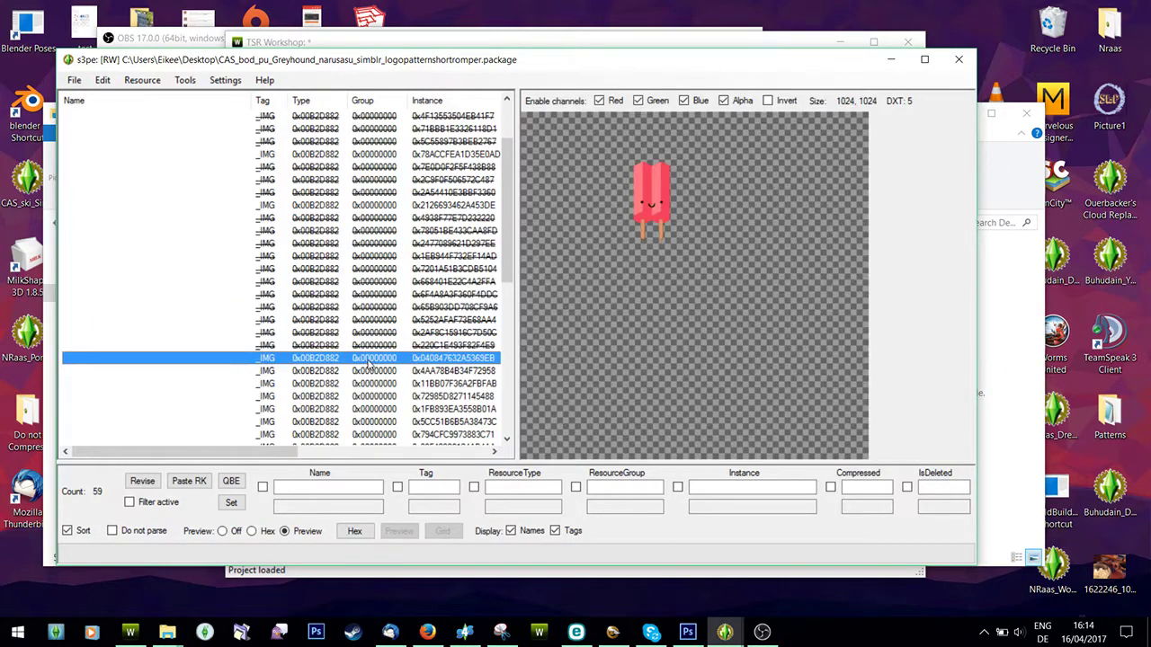
click(370, 369)
click(368, 384)
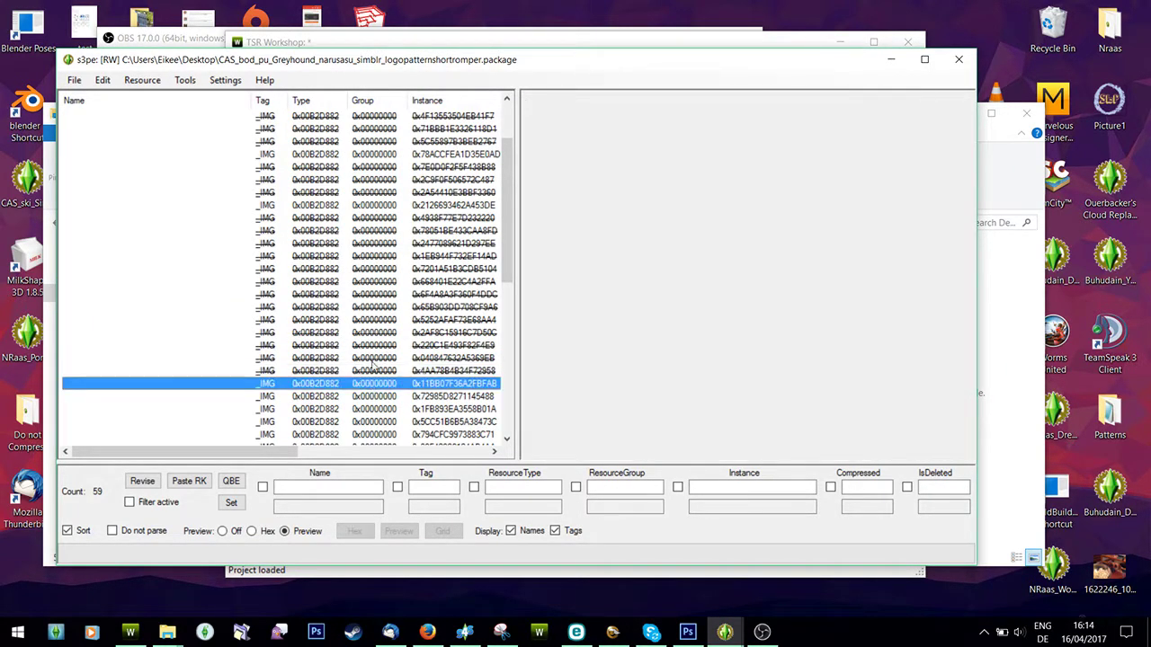
scroll(374, 350, down, 2)
click(378, 319)
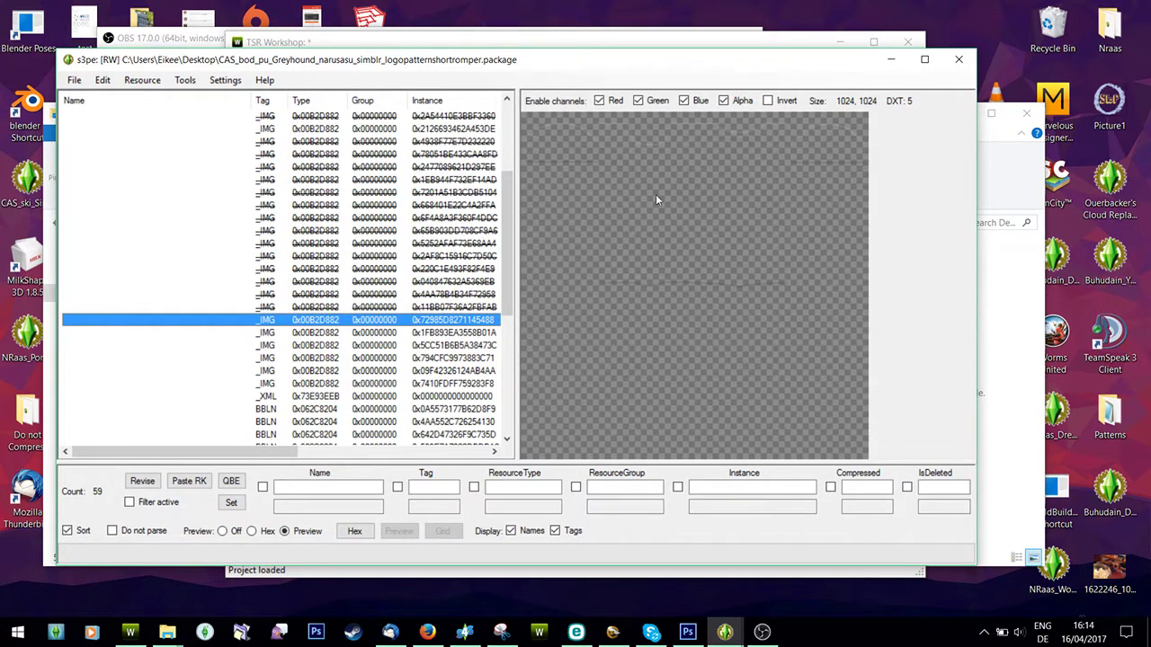
click(387, 334)
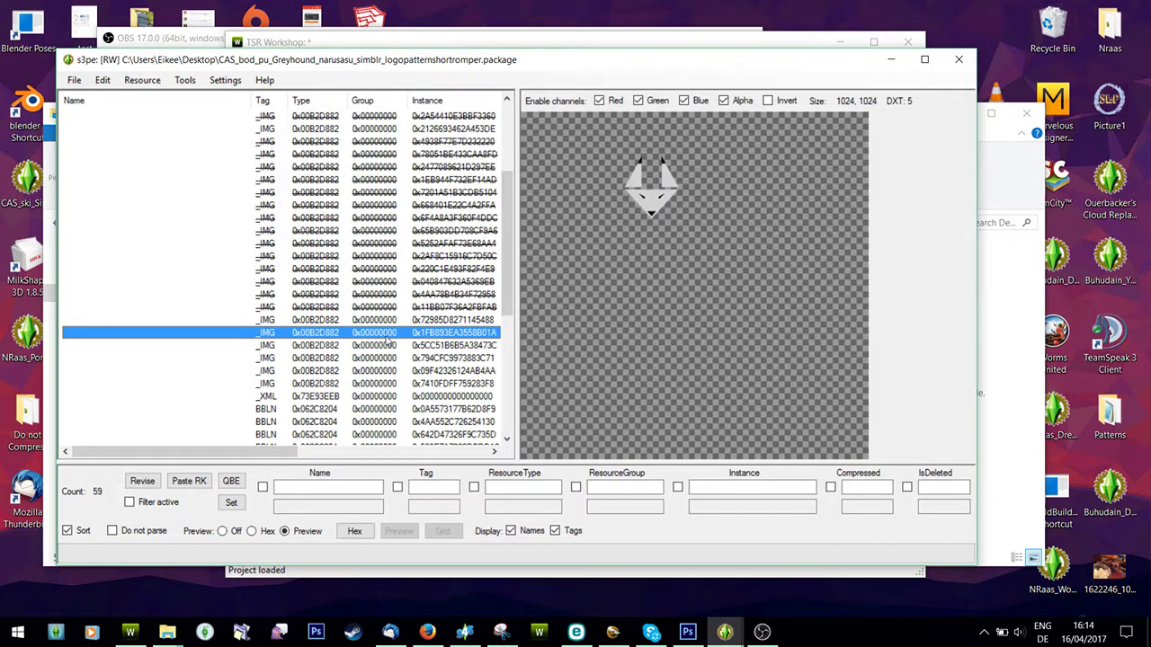
click(387, 346)
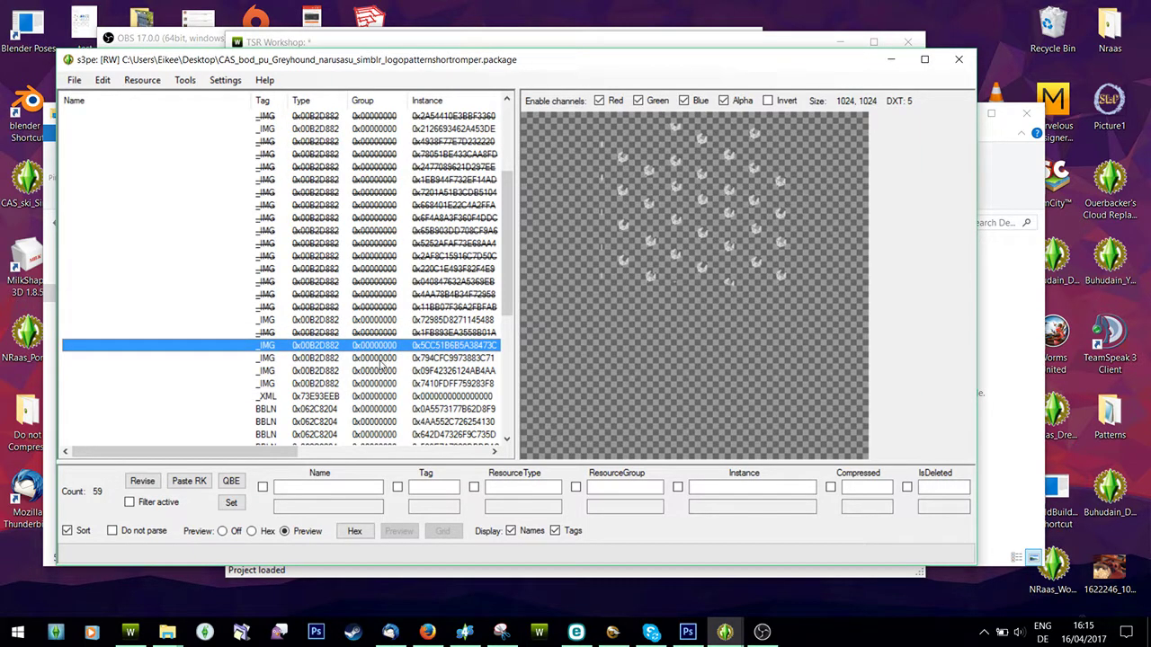
click(382, 359)
key(Up)
key(Down)
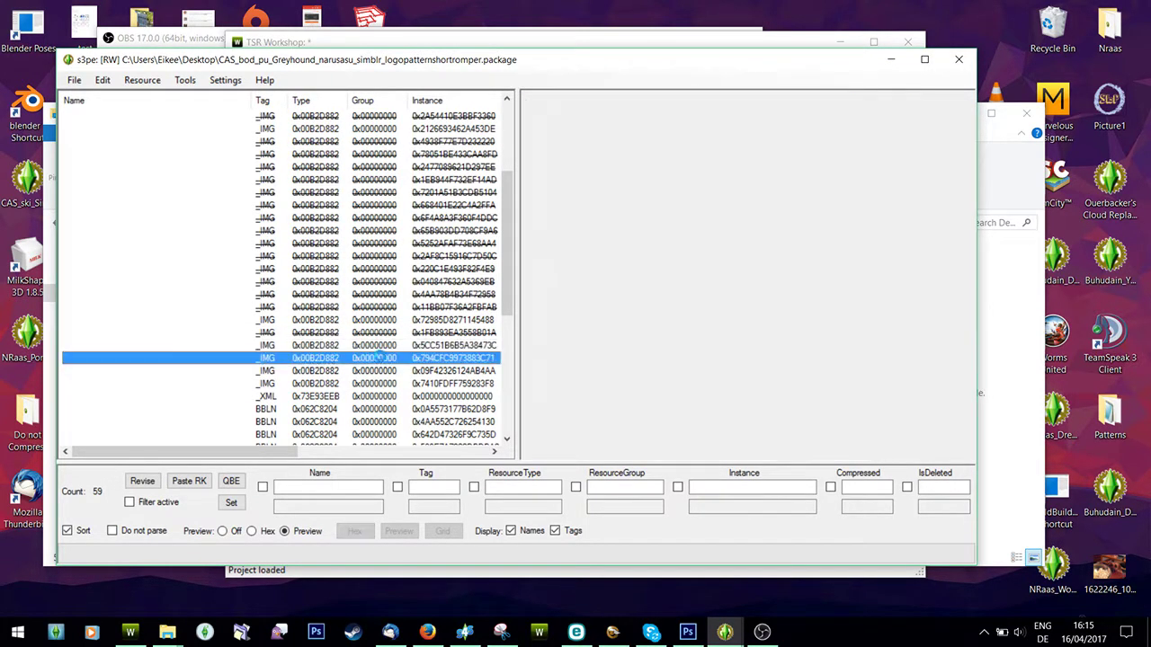
click(383, 370)
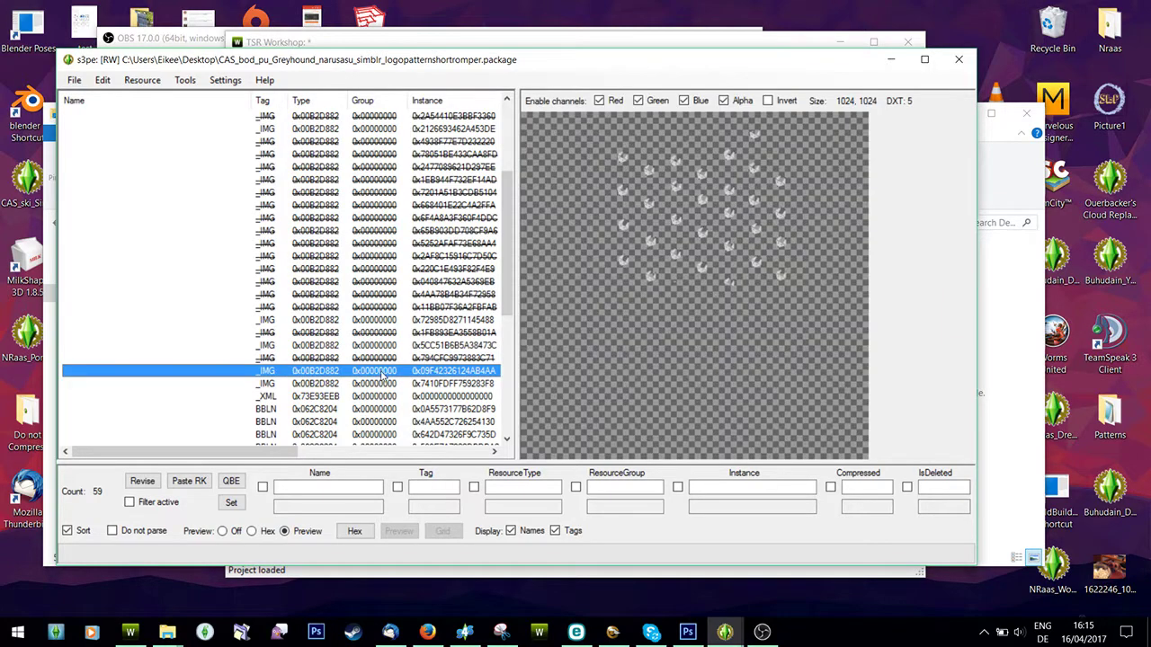
click(377, 385)
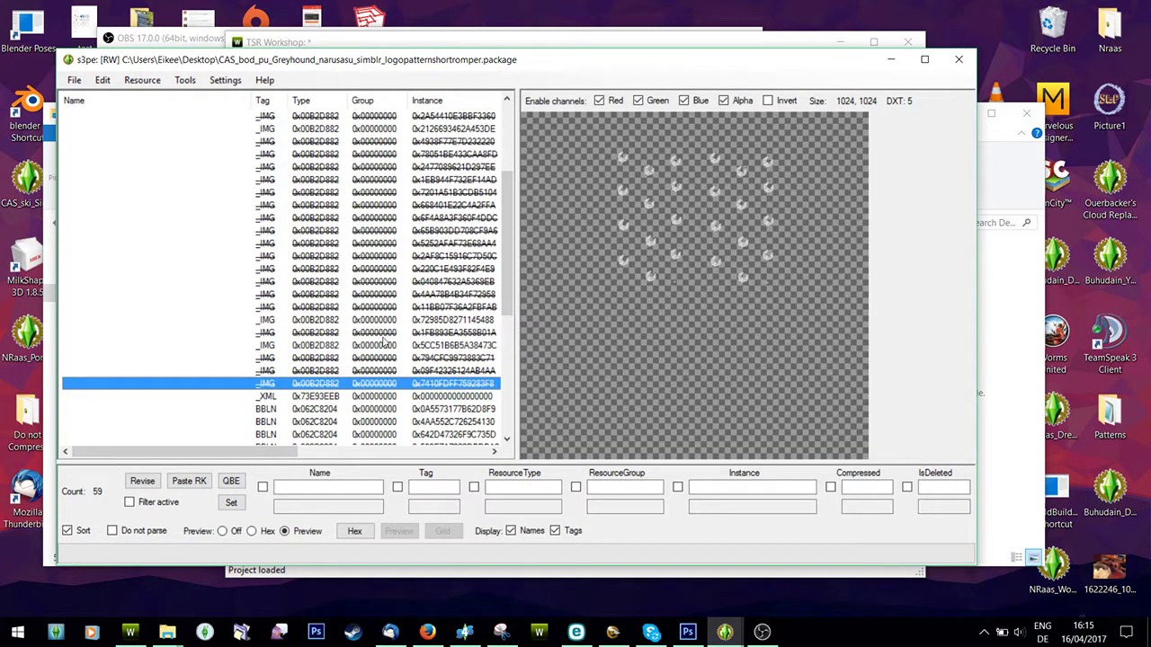
Step: Look back over the marked resources, then switch to File Explorer and check the romper package's file size
scroll(384, 297, up, 4)
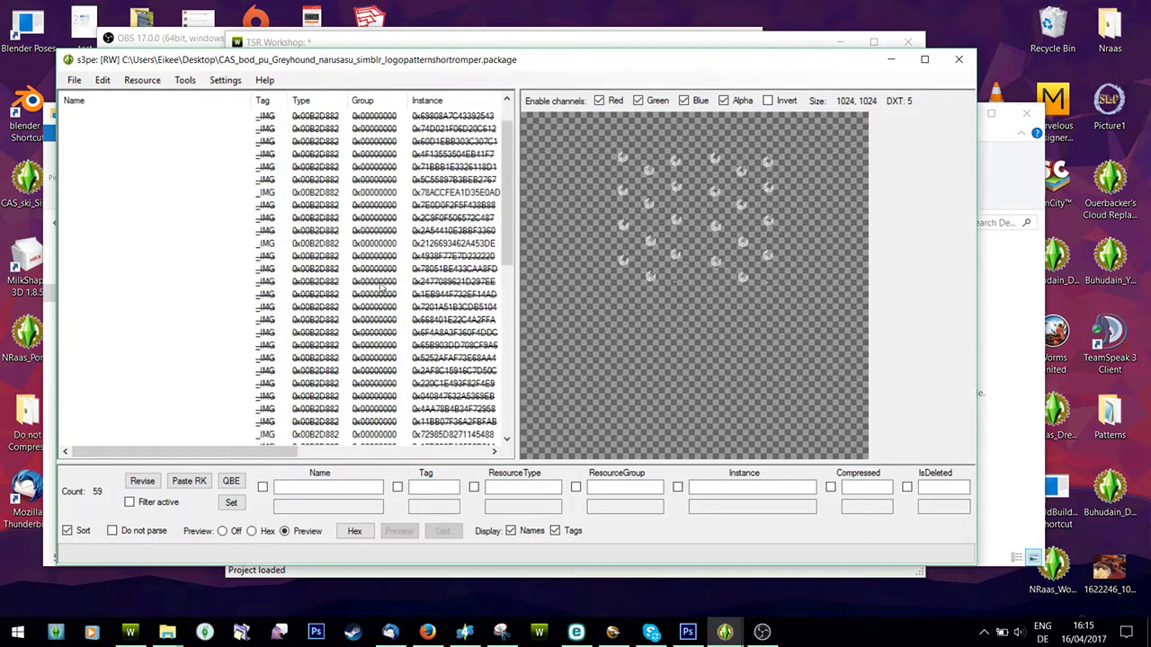
click(997, 415)
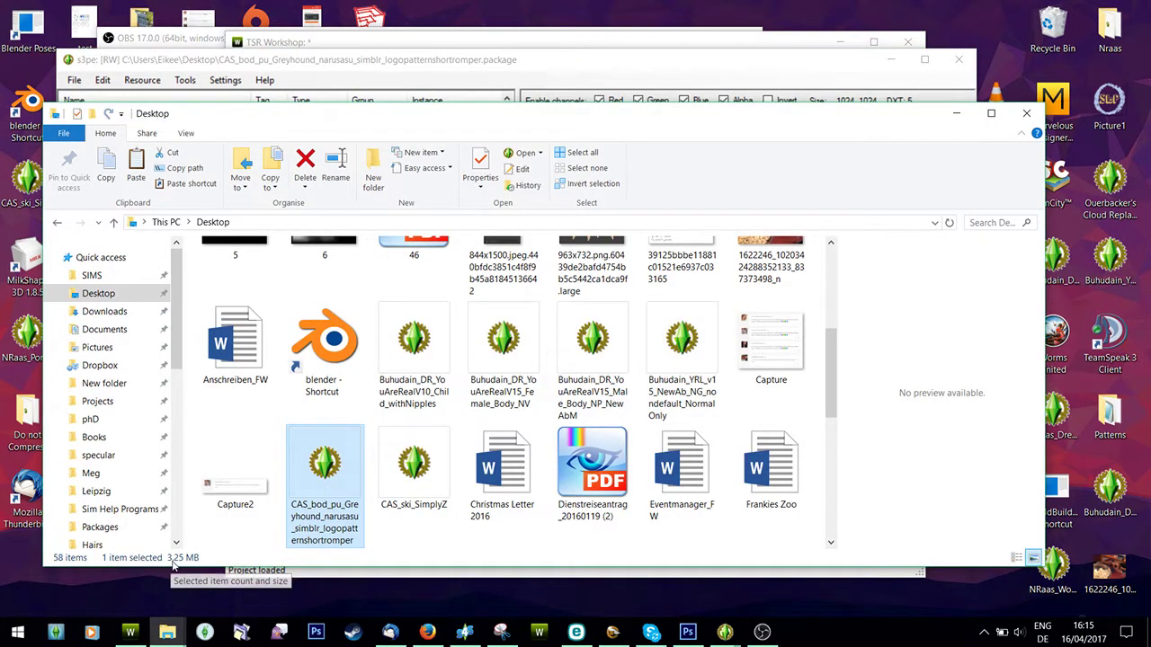
Step: Return to s3pe, save the romper package without the deleted resources, and close s3pe
click(363, 63)
click(76, 80)
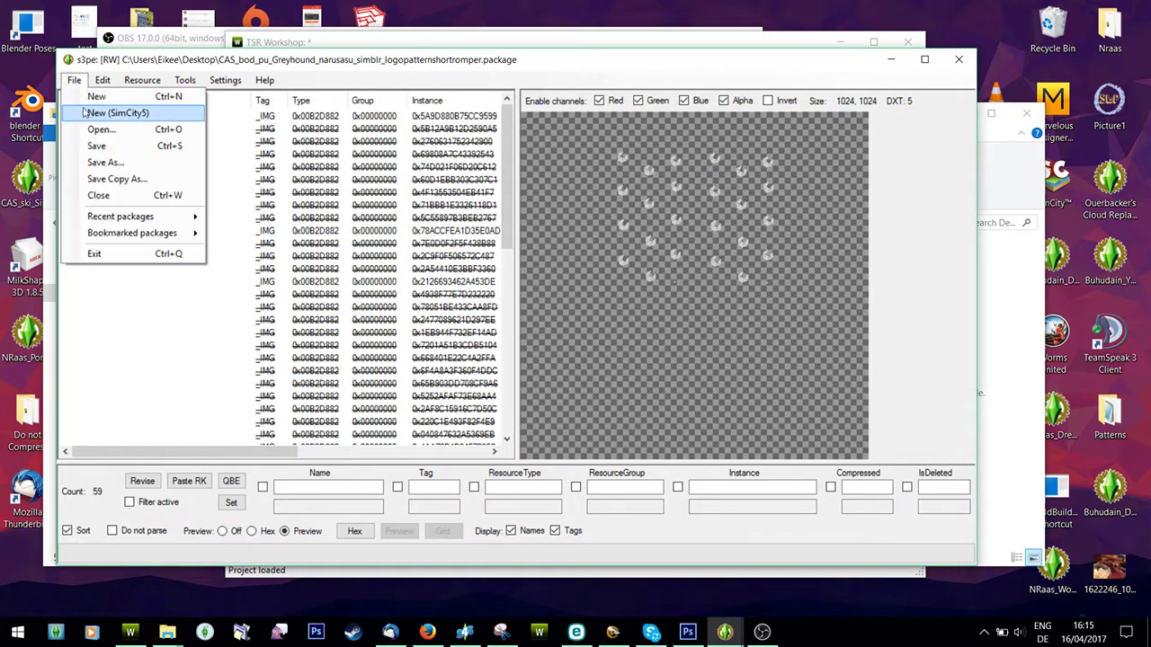
click(90, 147)
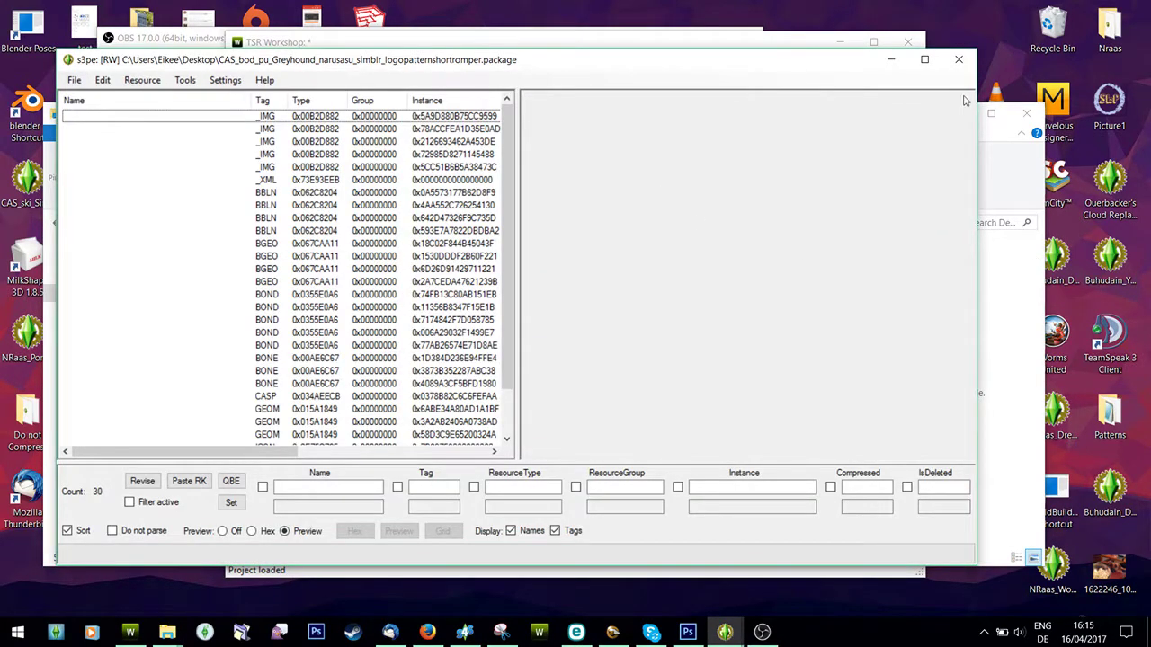
click(959, 59)
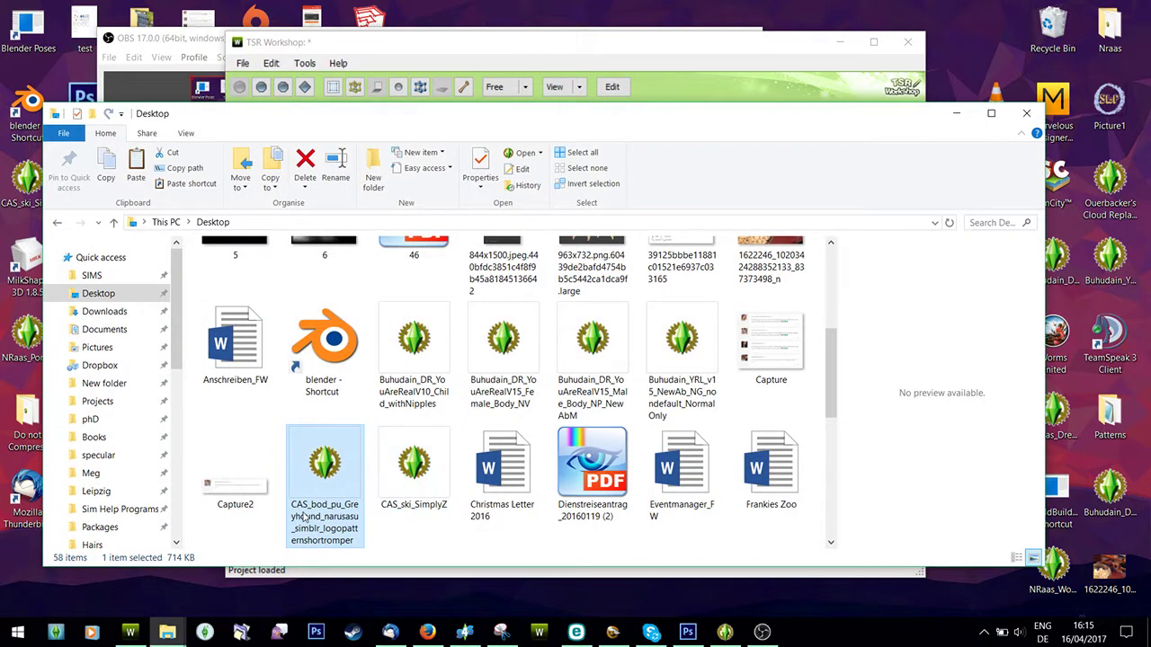
Step: Switch to TSR Workshop and start a new project, answering the prompt about the currently open one
click(130, 632)
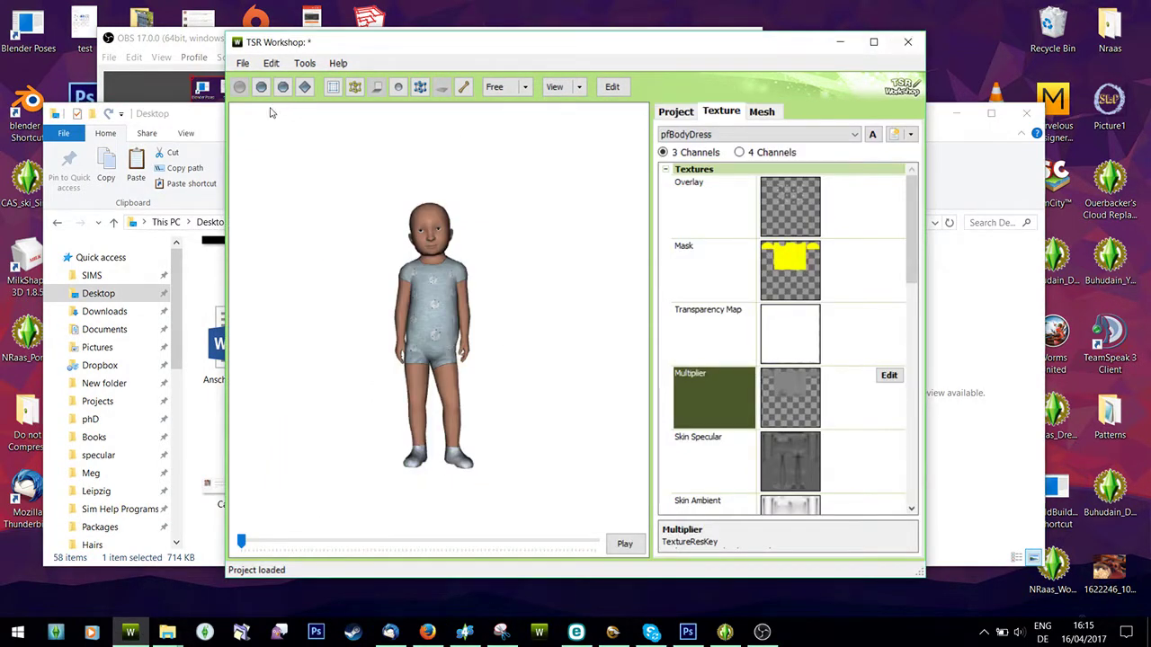
click(243, 63)
click(268, 79)
click(612, 367)
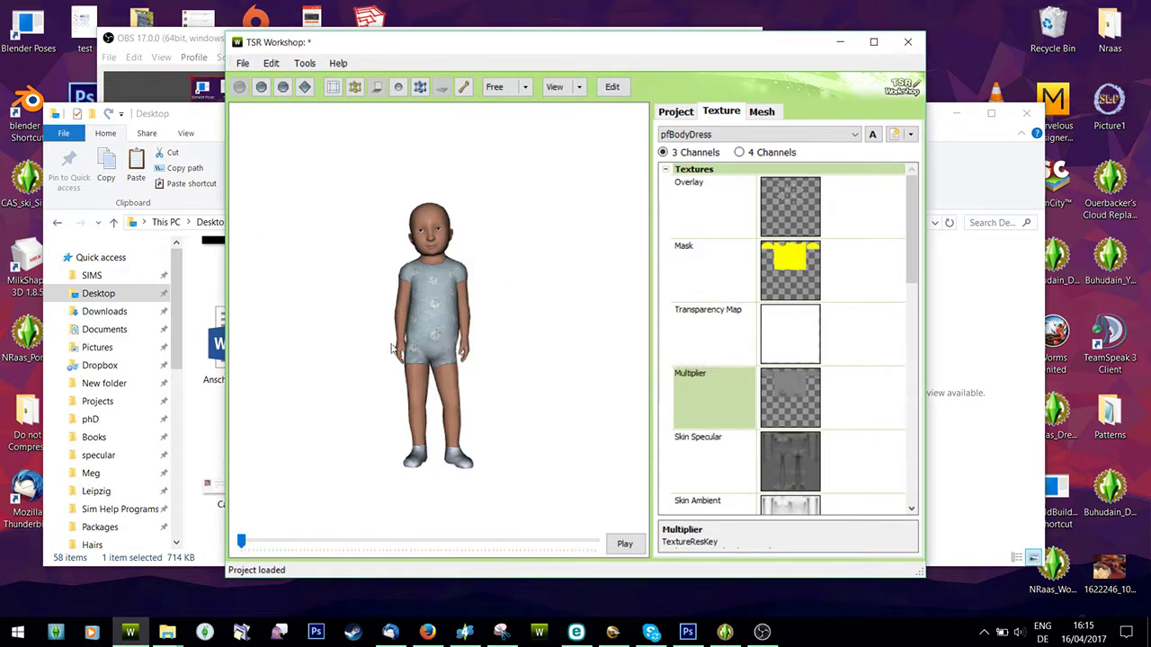
click(306, 239)
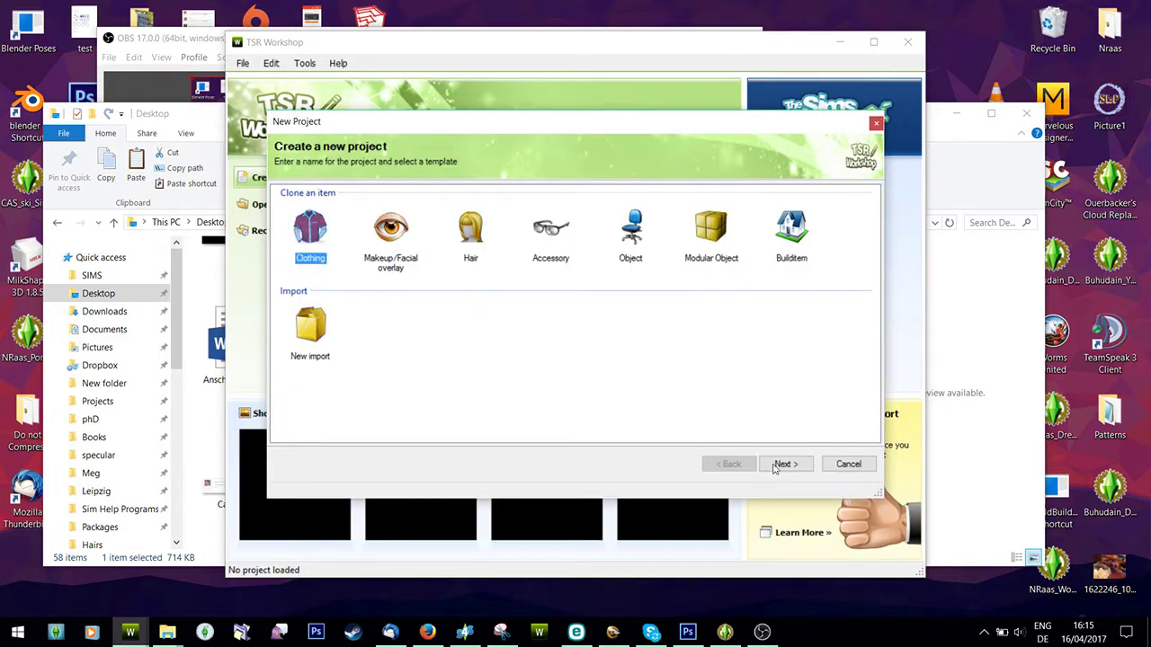
click(783, 464)
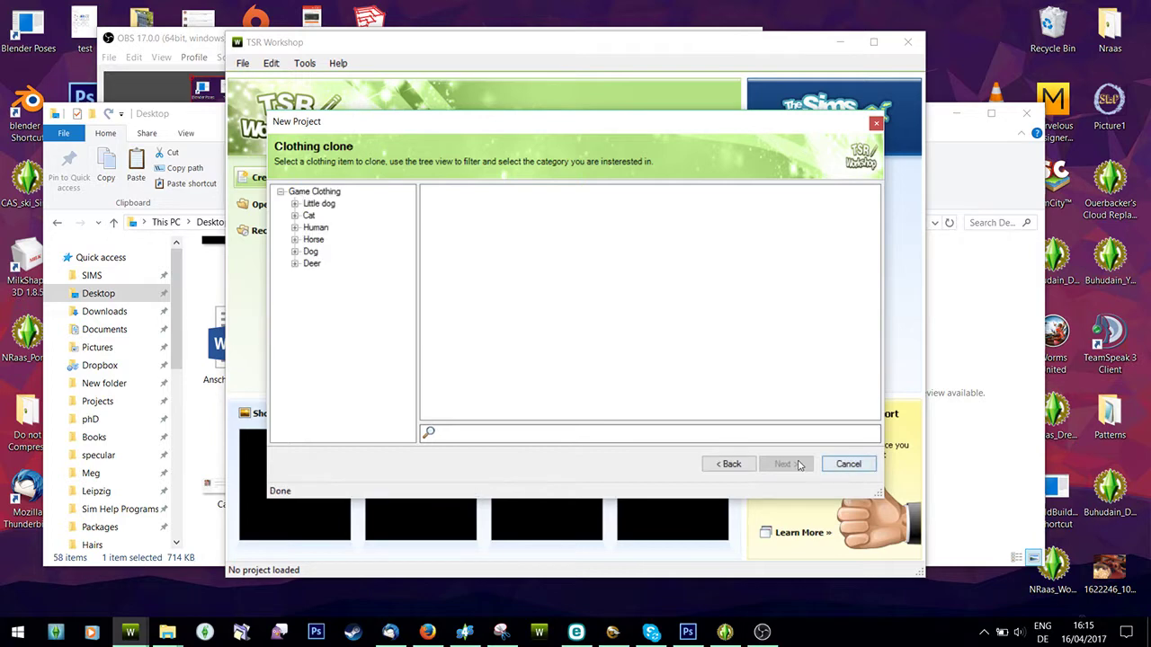
click(729, 464)
Step: Import CAS_bod_pu_Greyhound_narusasu_simblr_logopatternshortromper.package from the Desktop as a new project, showing .package files in the file chooser
click(306, 332)
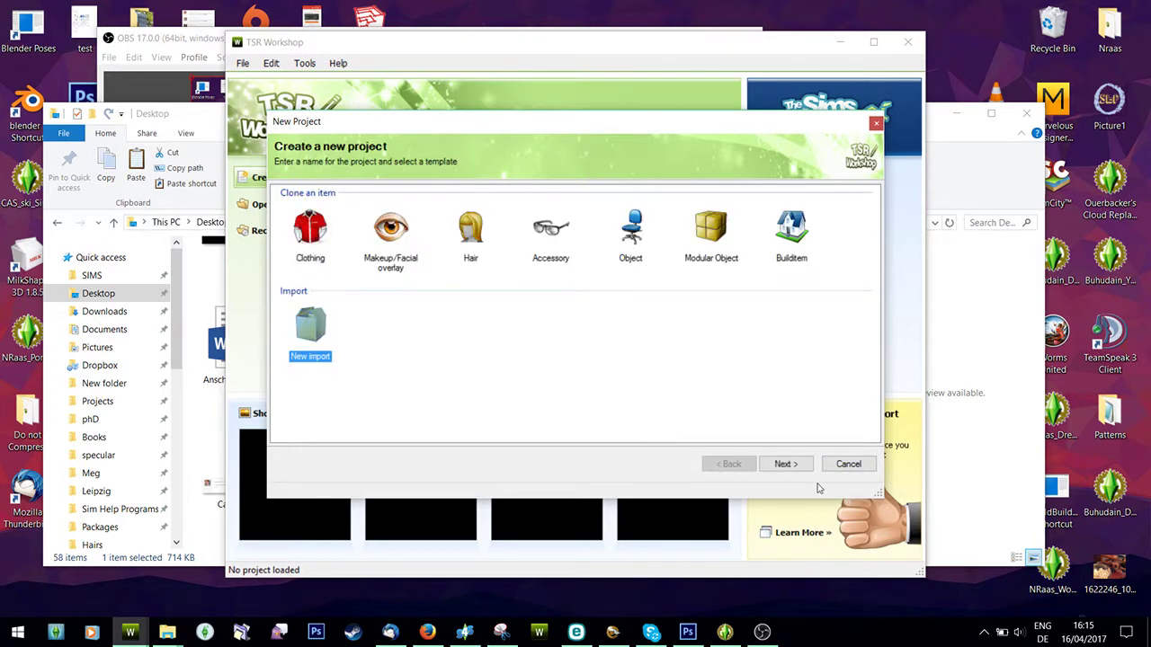
click(784, 464)
click(843, 210)
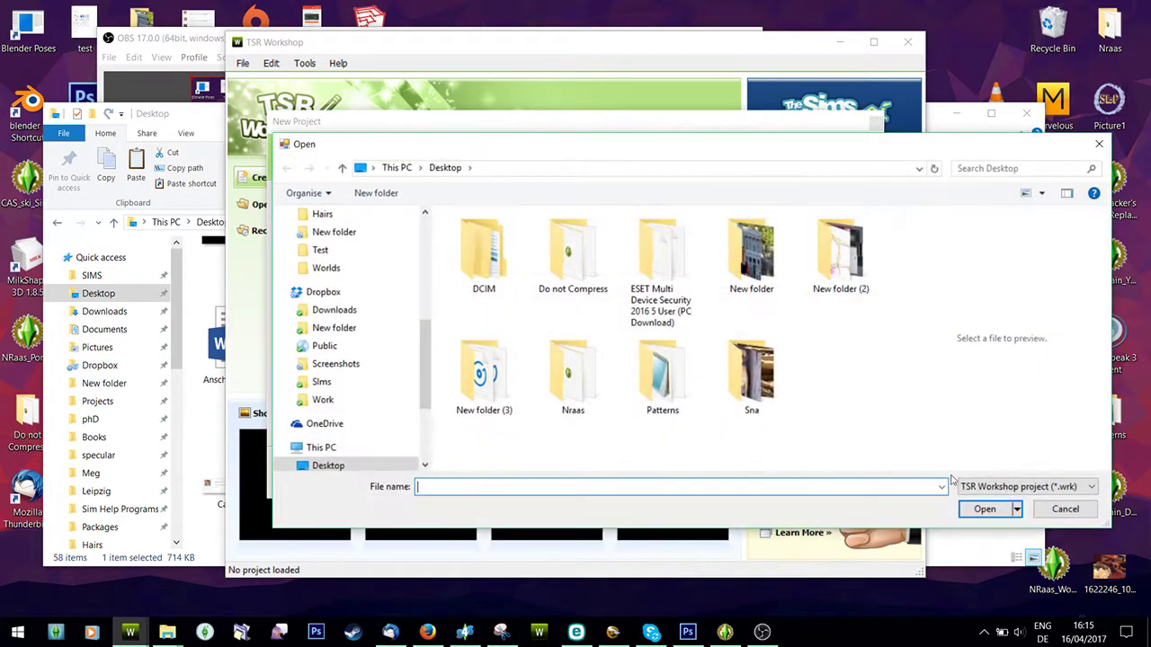
click(1024, 486)
click(1015, 500)
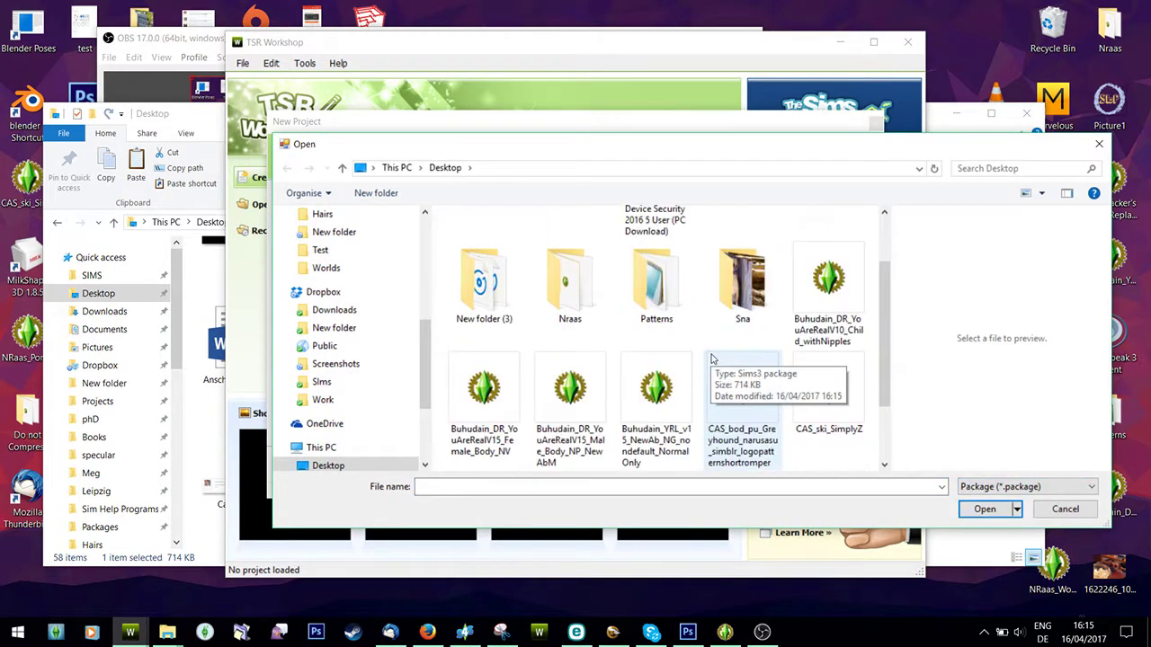
double_click(743, 386)
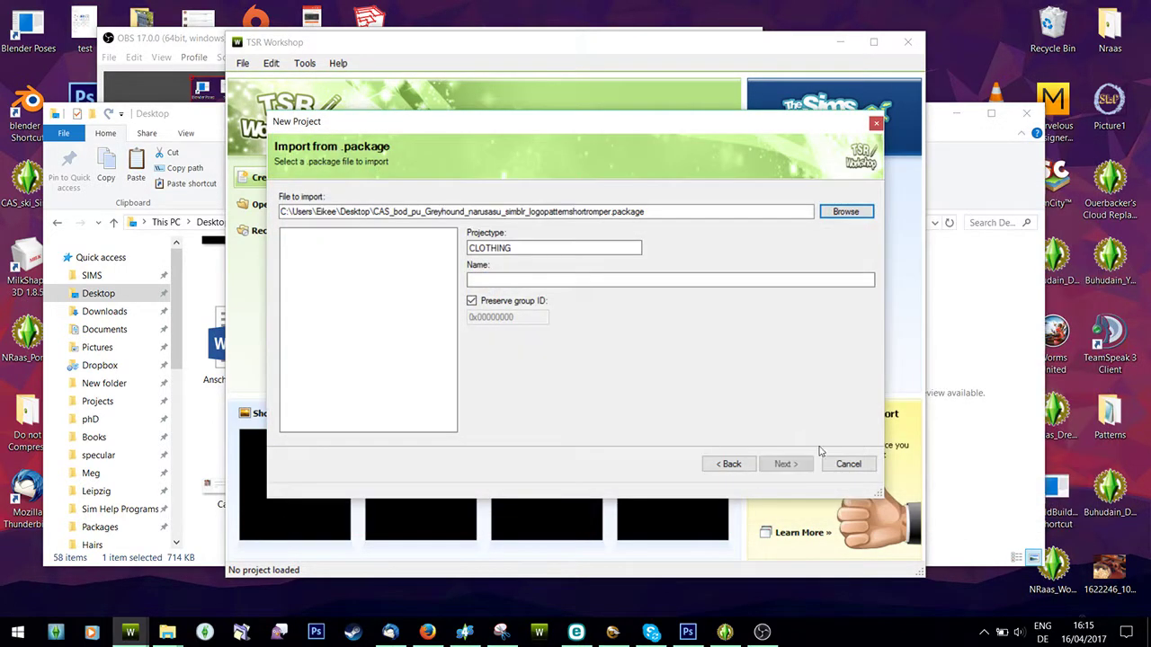
click(781, 464)
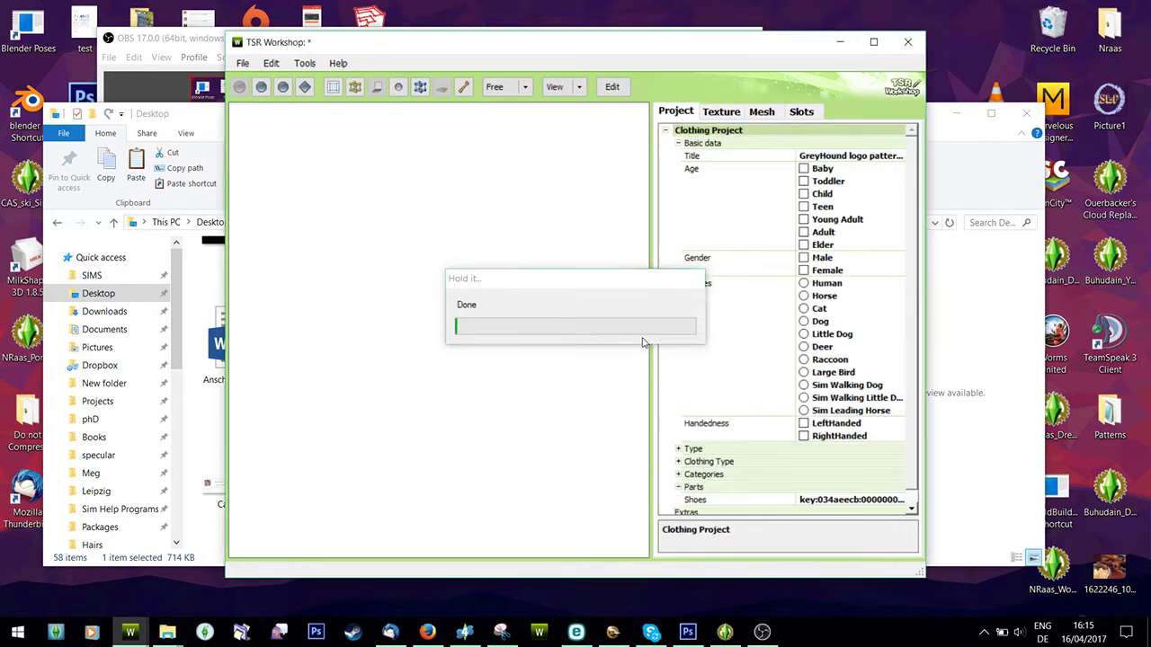
Step: Reassign the pfBodyDress Overlay texture to the project's logo-pattern image with instance 0x651B2691
scroll(537, 315, up, 5)
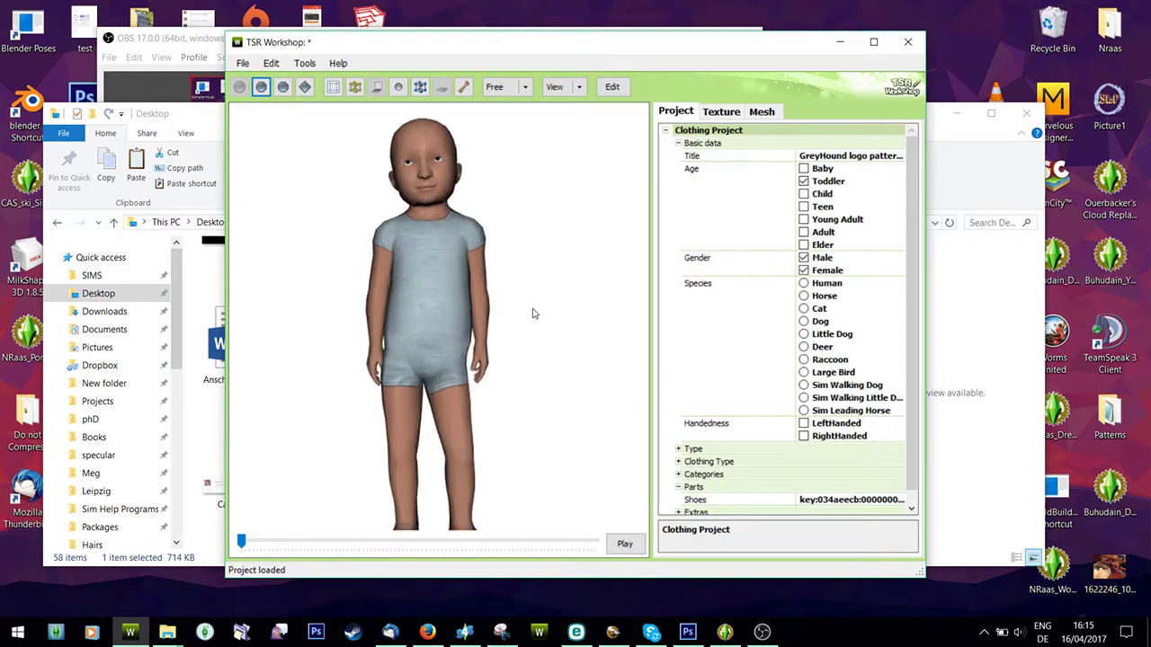
click(717, 111)
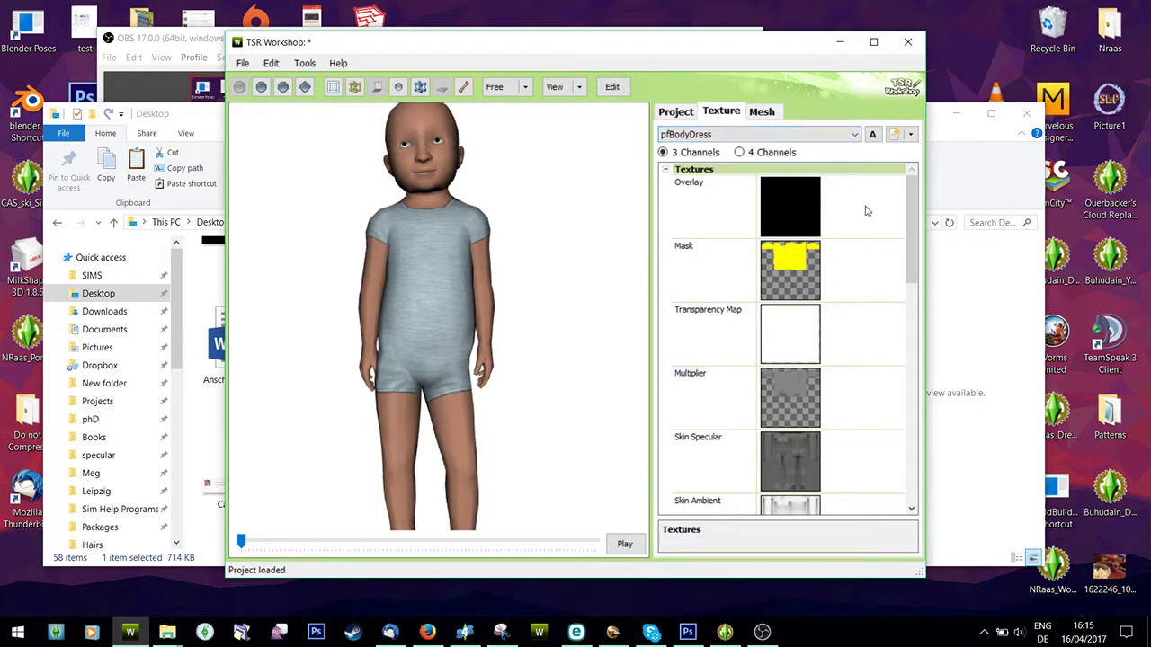
click(868, 205)
click(891, 188)
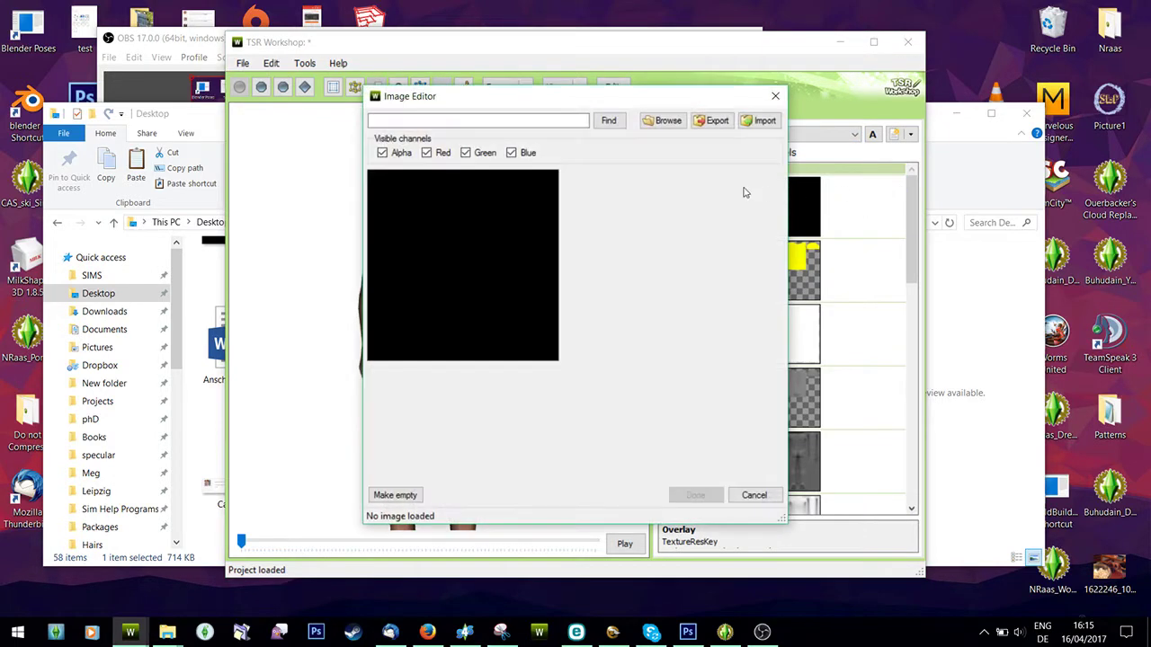
click(671, 125)
click(581, 244)
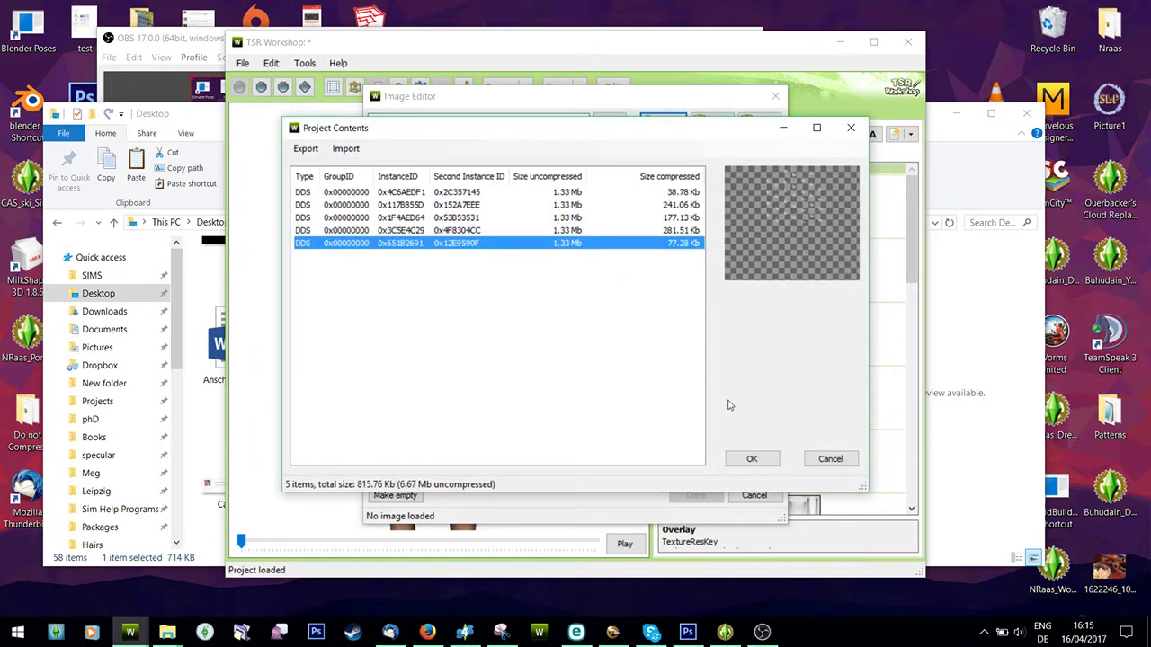
click(752, 458)
click(695, 495)
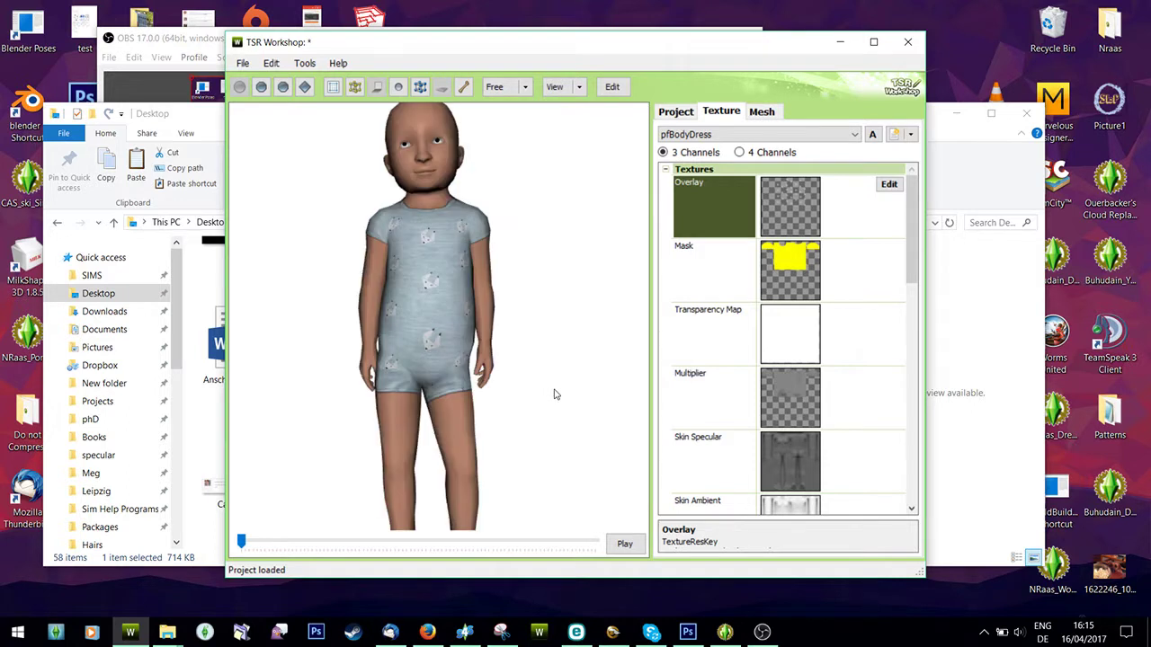
Step: Examine the romper on the model and look through the remaining pfBodyDress textures for missing images
drag(347, 334, 497, 413)
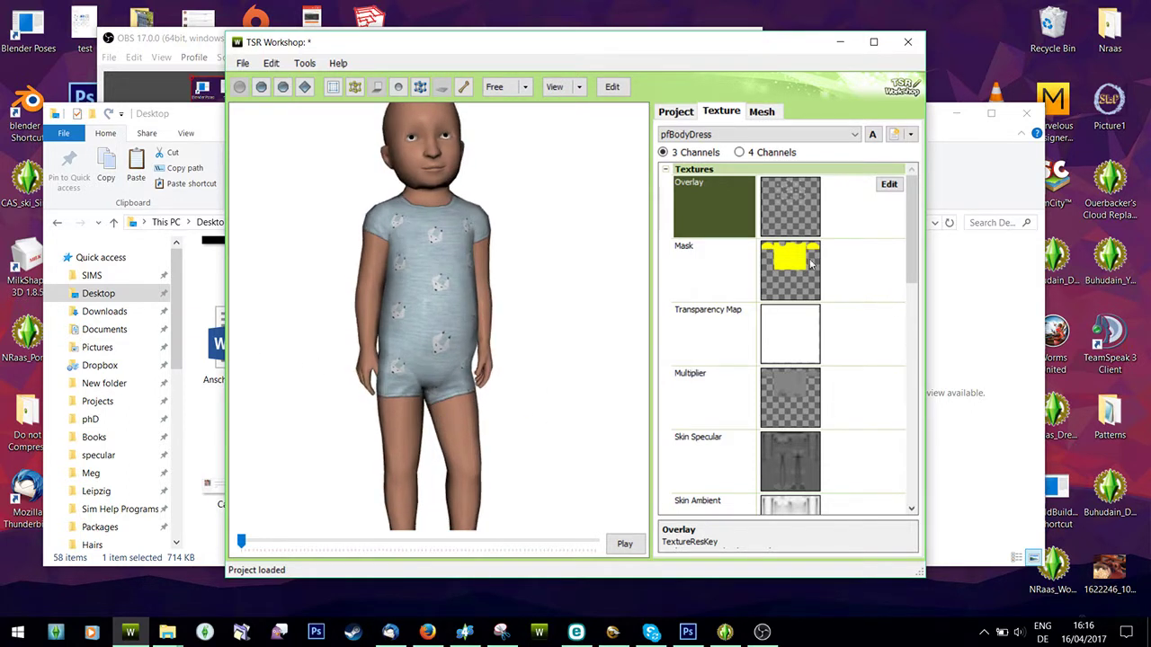
scroll(906, 237, down, 2)
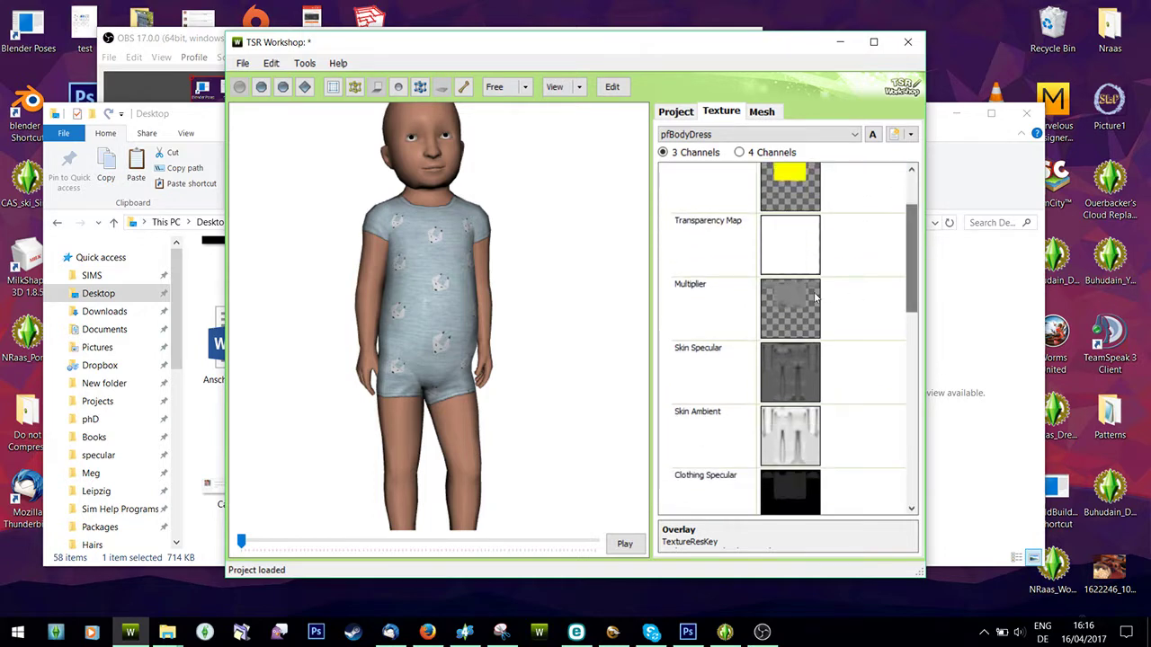
scroll(911, 313, down, 5)
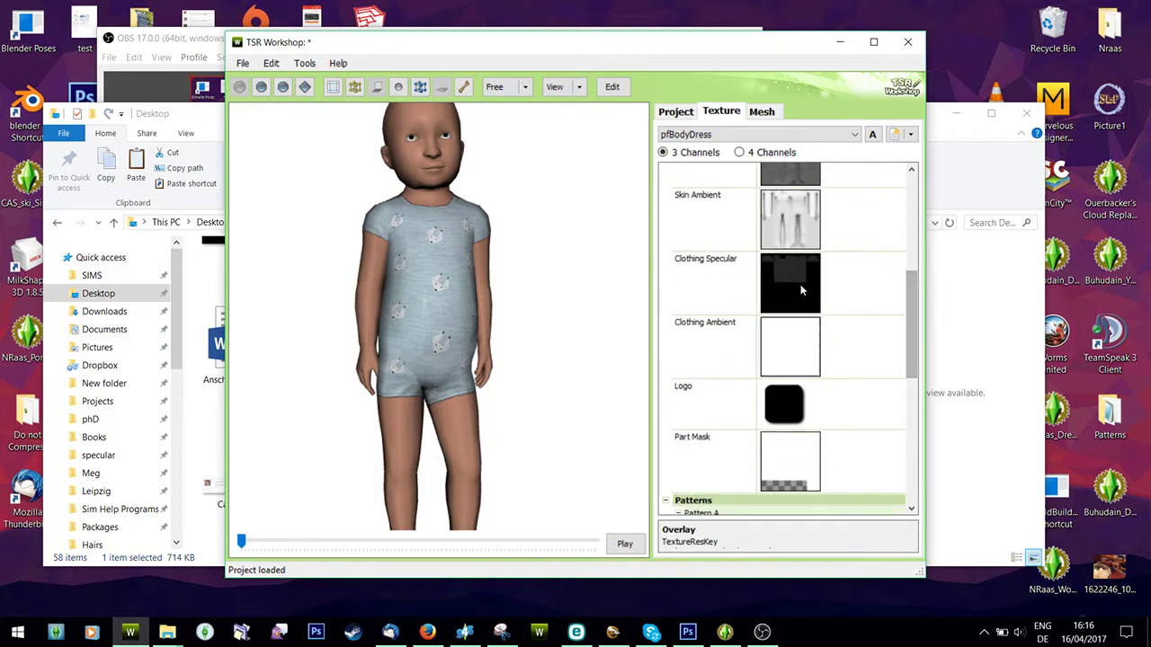
scroll(914, 335, up, 6)
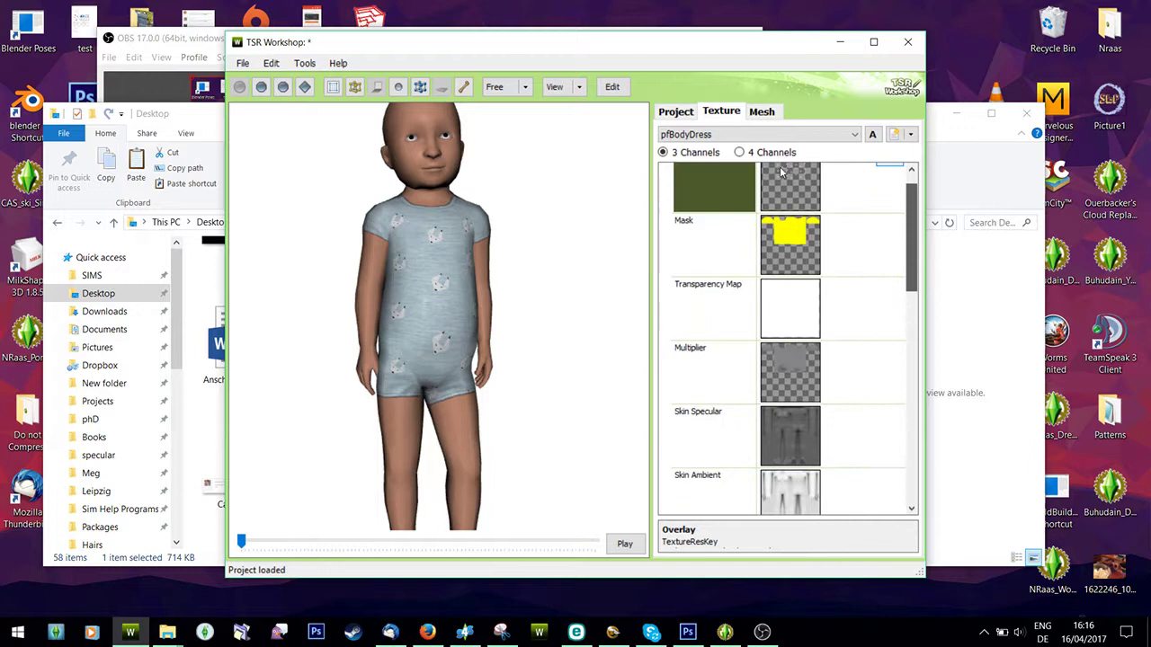
click(730, 137)
click(910, 238)
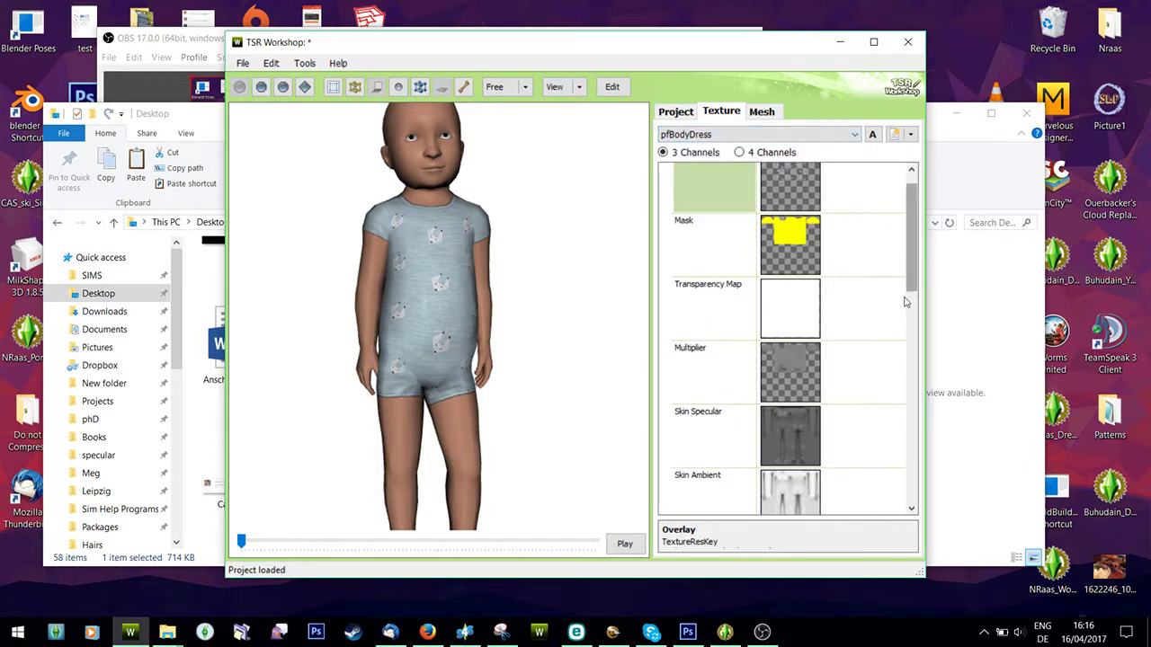
drag(905, 252, 895, 358)
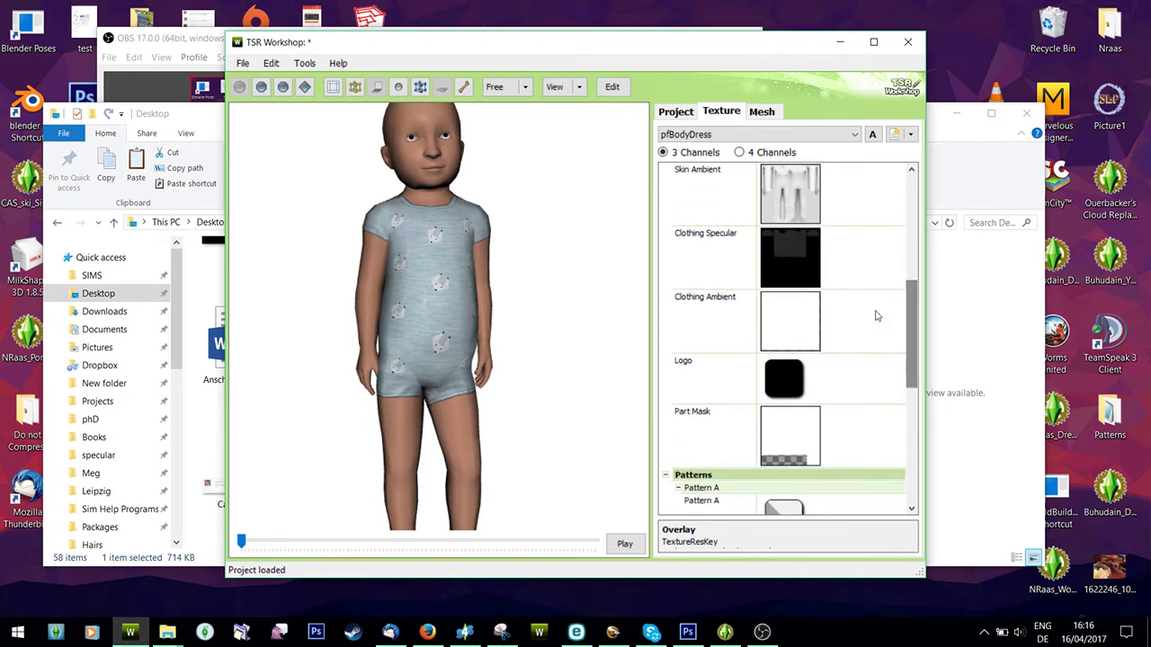
drag(906, 299, 906, 238)
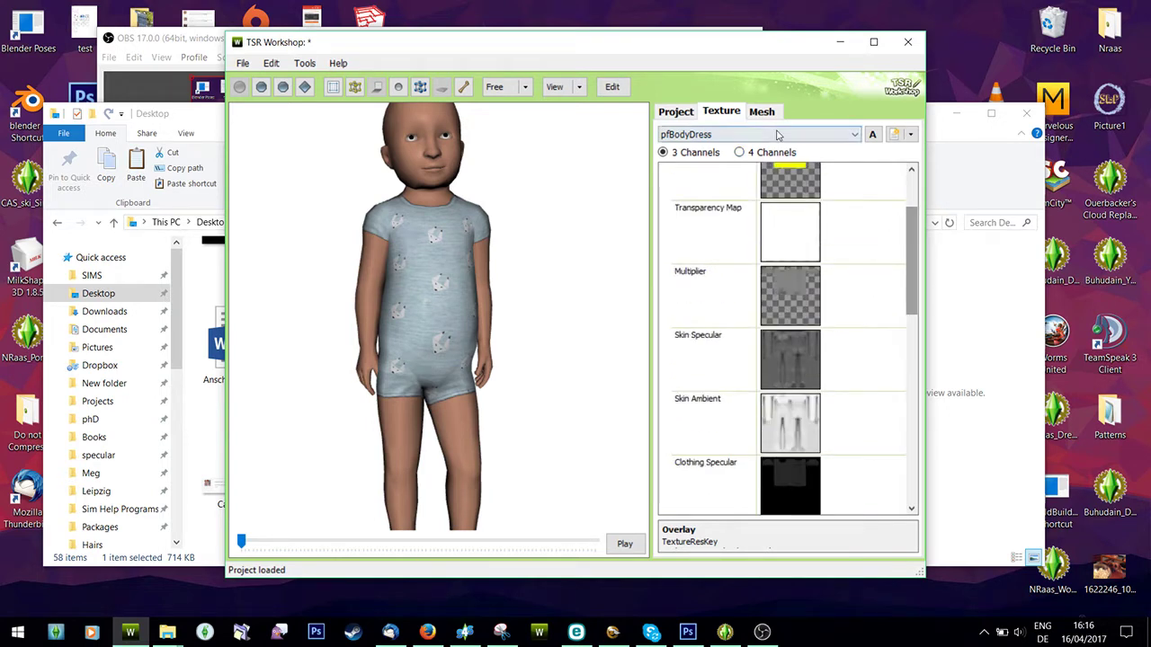
Step: Open the material of the High level of detail mesh and assign project image 0x117B855D as its Diffuse map
click(761, 111)
click(742, 162)
click(741, 165)
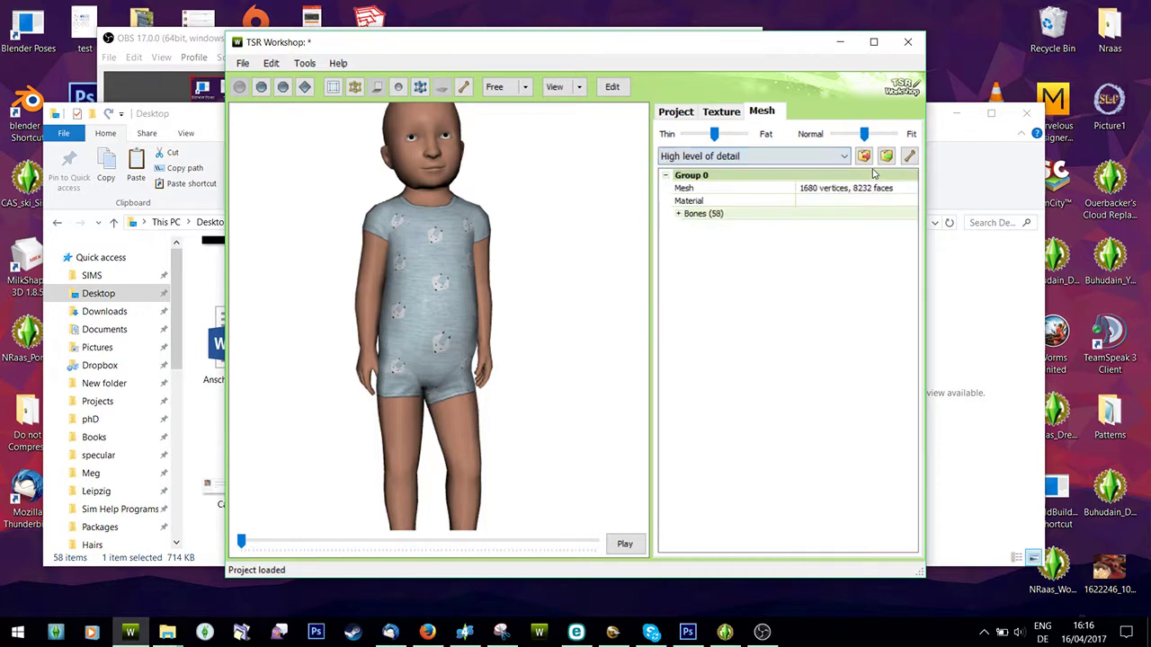
click(908, 202)
click(908, 202)
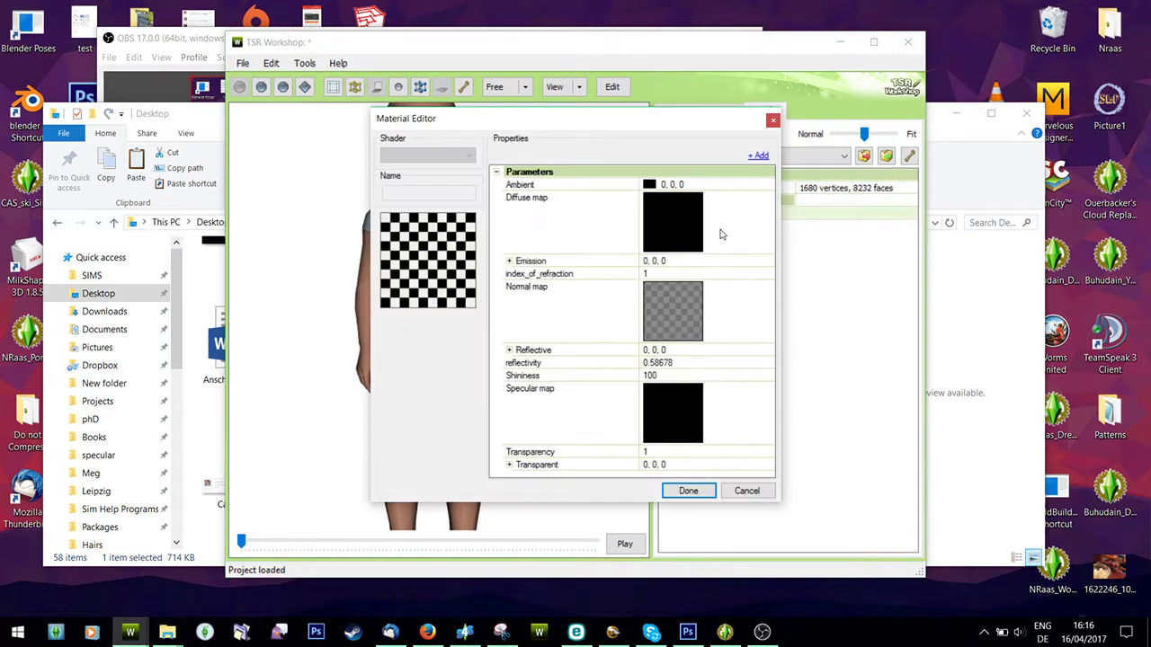
click(747, 211)
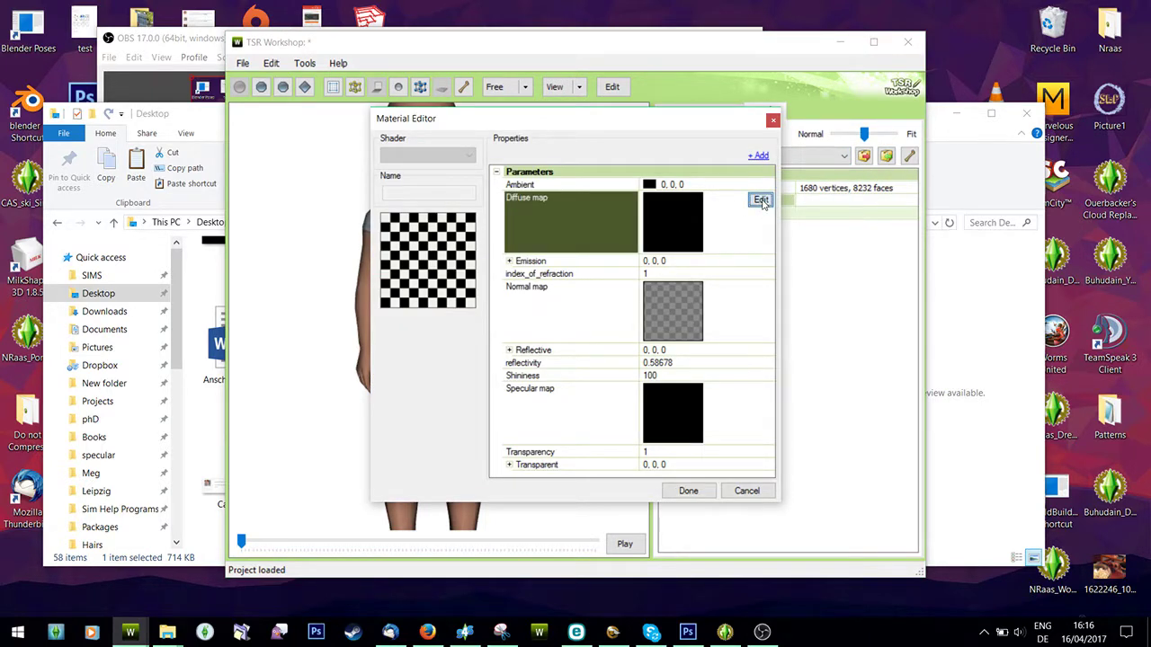
click(761, 200)
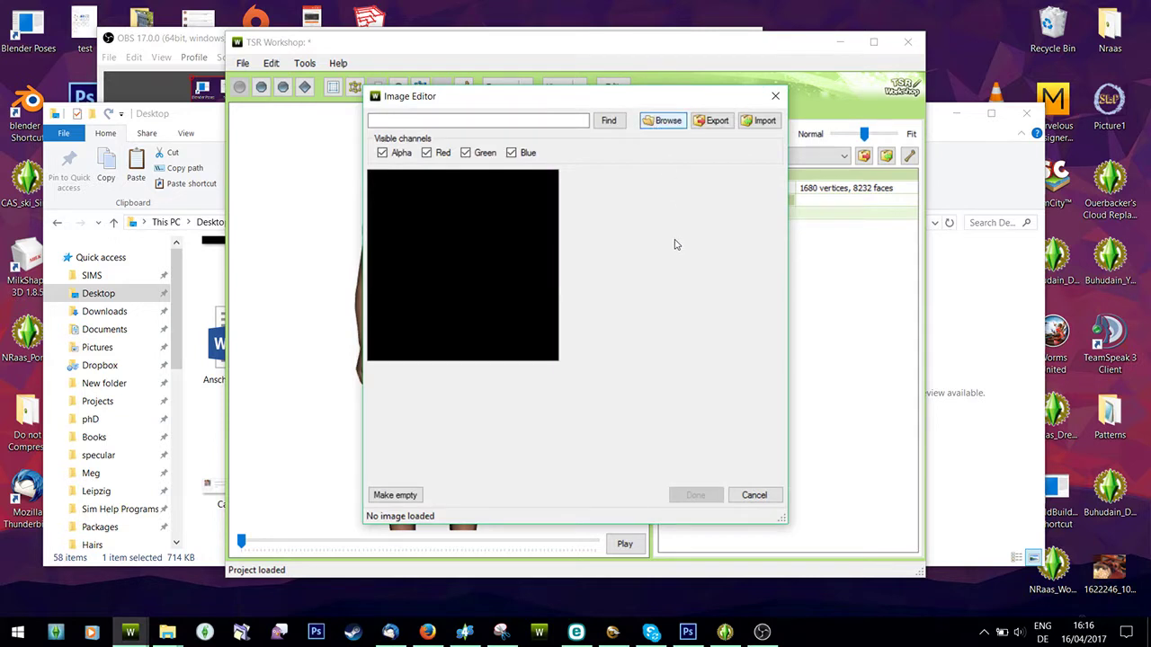
click(656, 193)
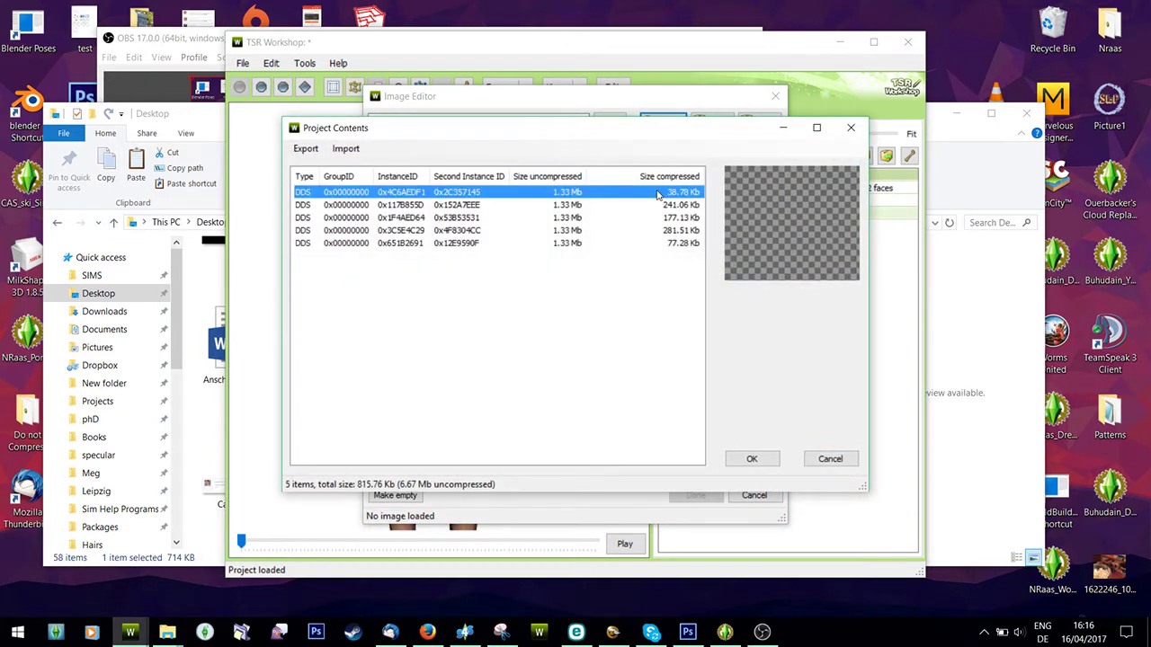
click(663, 205)
click(752, 458)
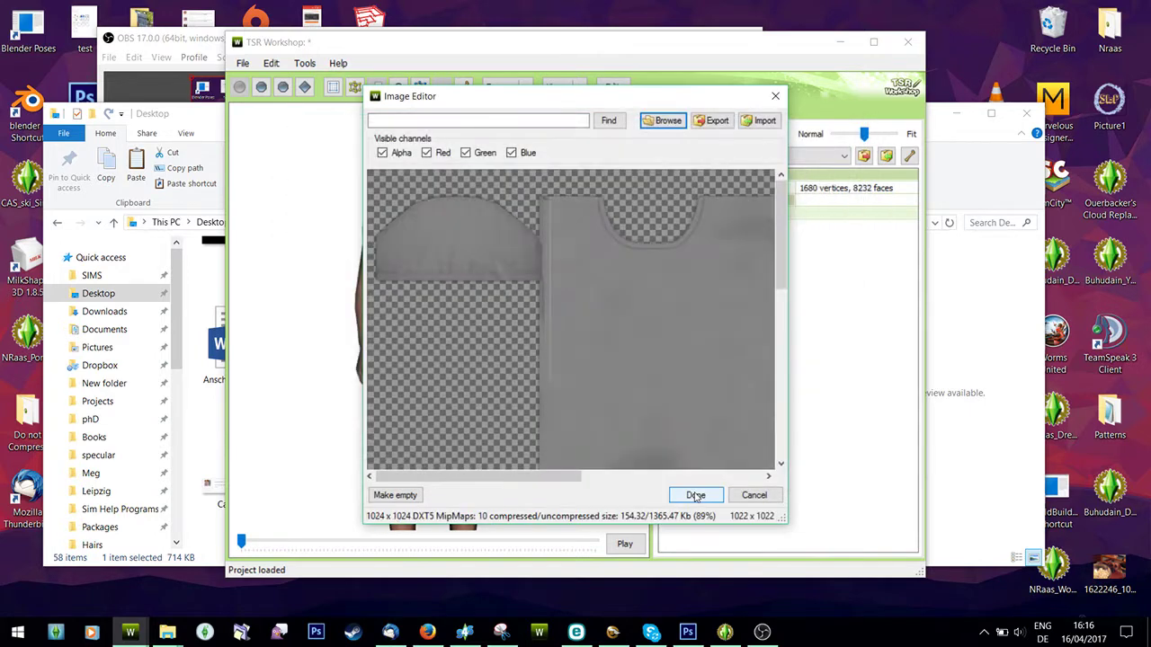
click(690, 495)
Step: Check the image assigned to the material's Normal map
click(735, 307)
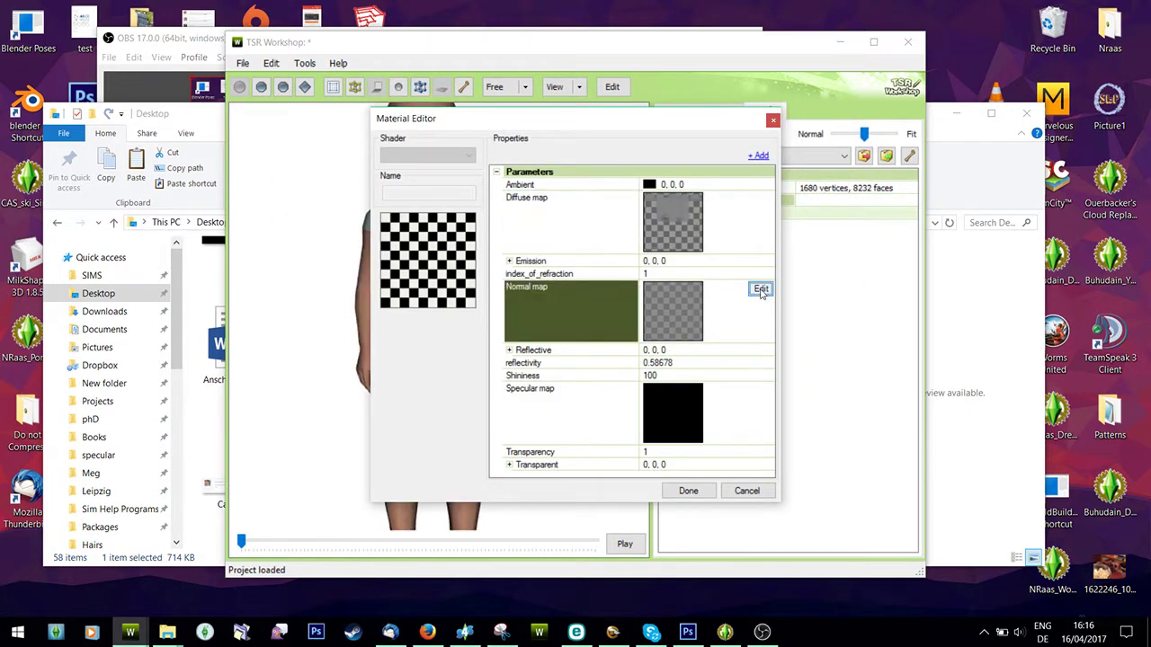
click(760, 288)
click(735, 497)
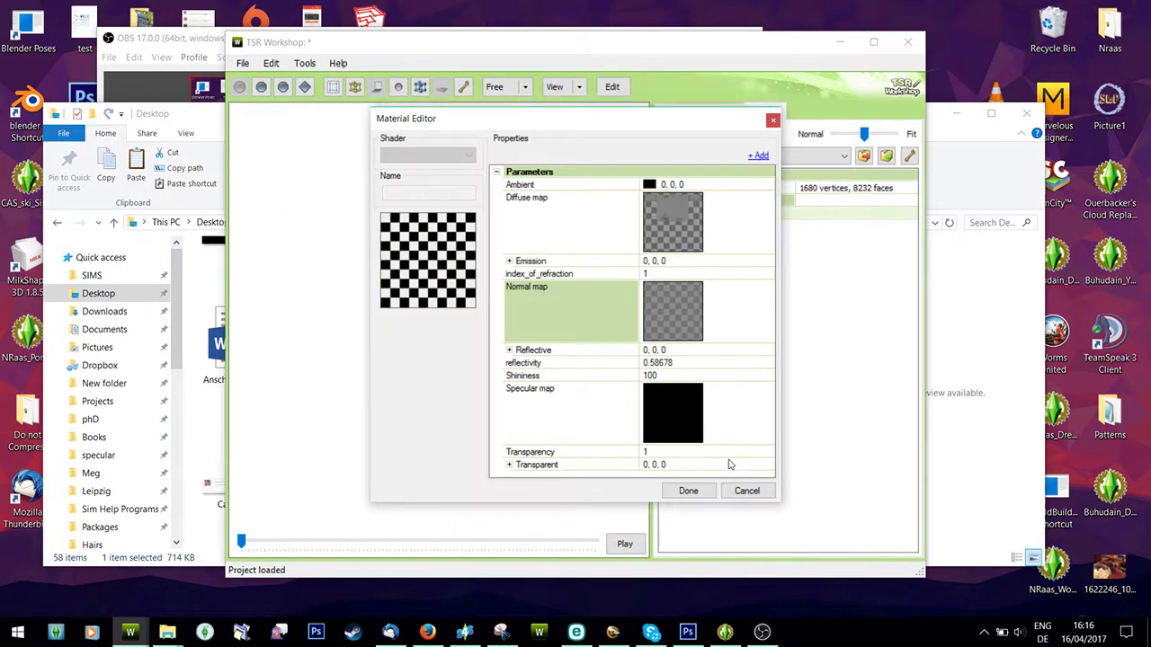
Step: Assign project image 0x1F4AED64 as the material's Specular map
click(737, 400)
click(762, 392)
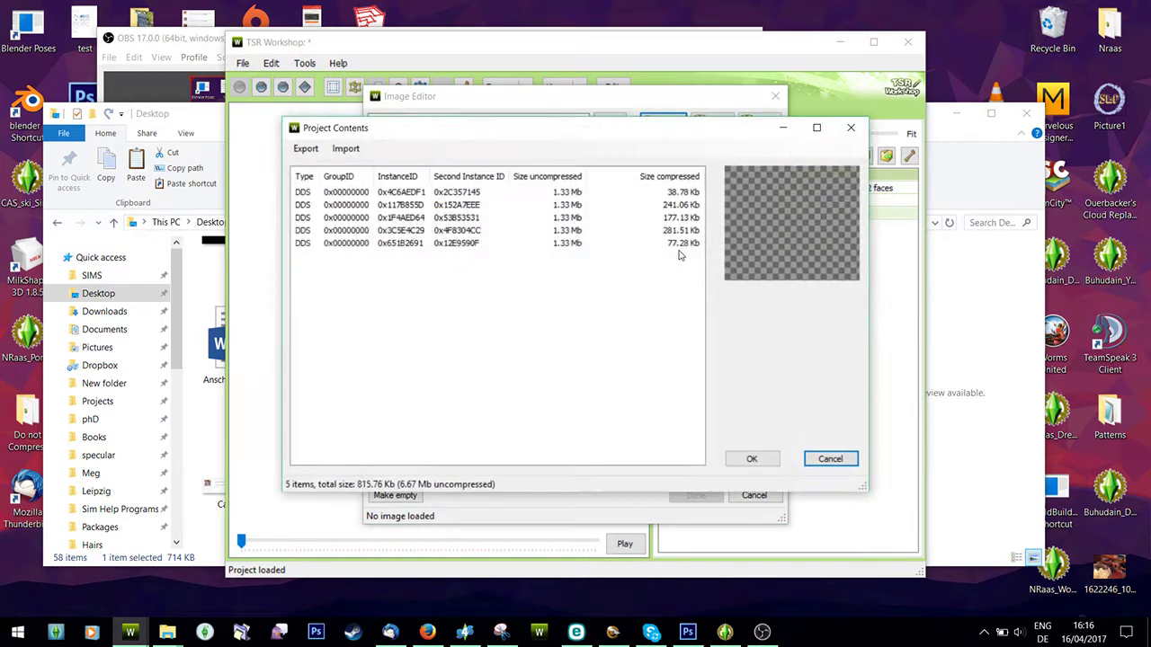
click(655, 231)
click(663, 219)
click(751, 458)
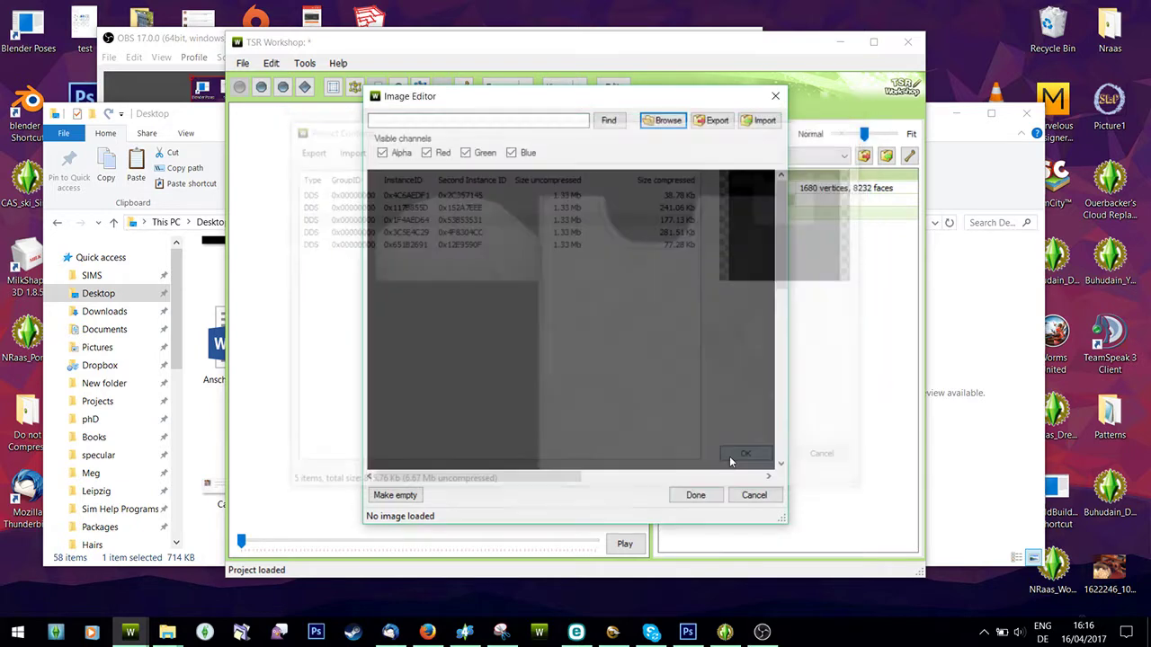
click(688, 496)
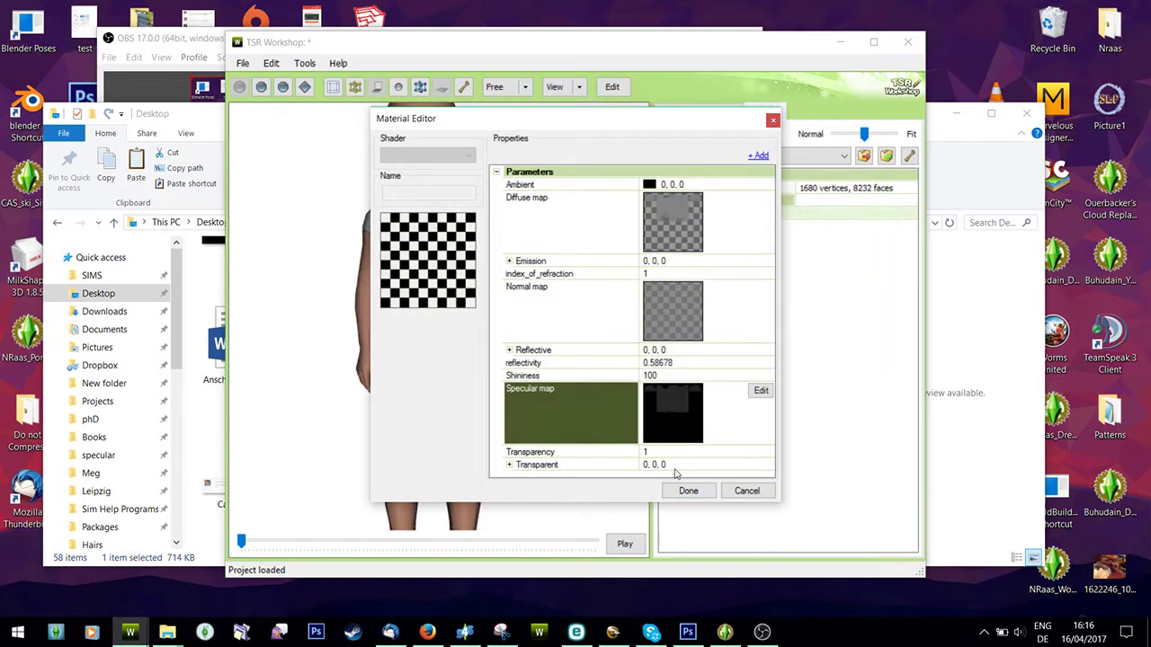
Step: Accept the material changes, then inspect the romper on the model from front and back and recheck the pfBodyDress textures
click(688, 492)
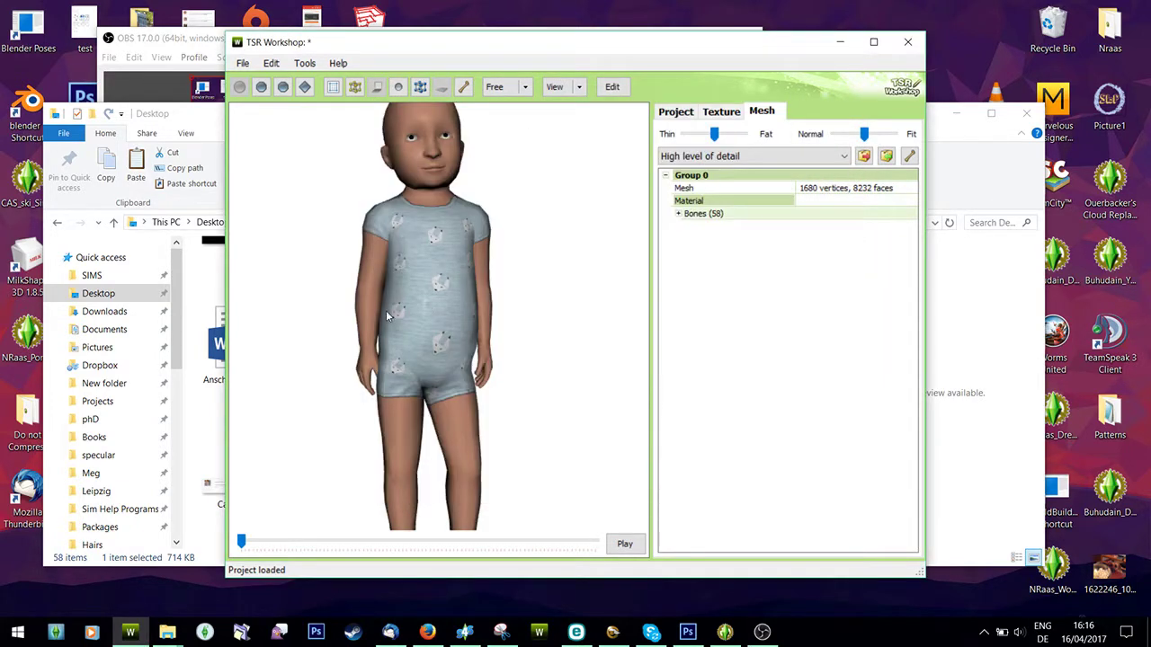
drag(385, 310, 688, 430)
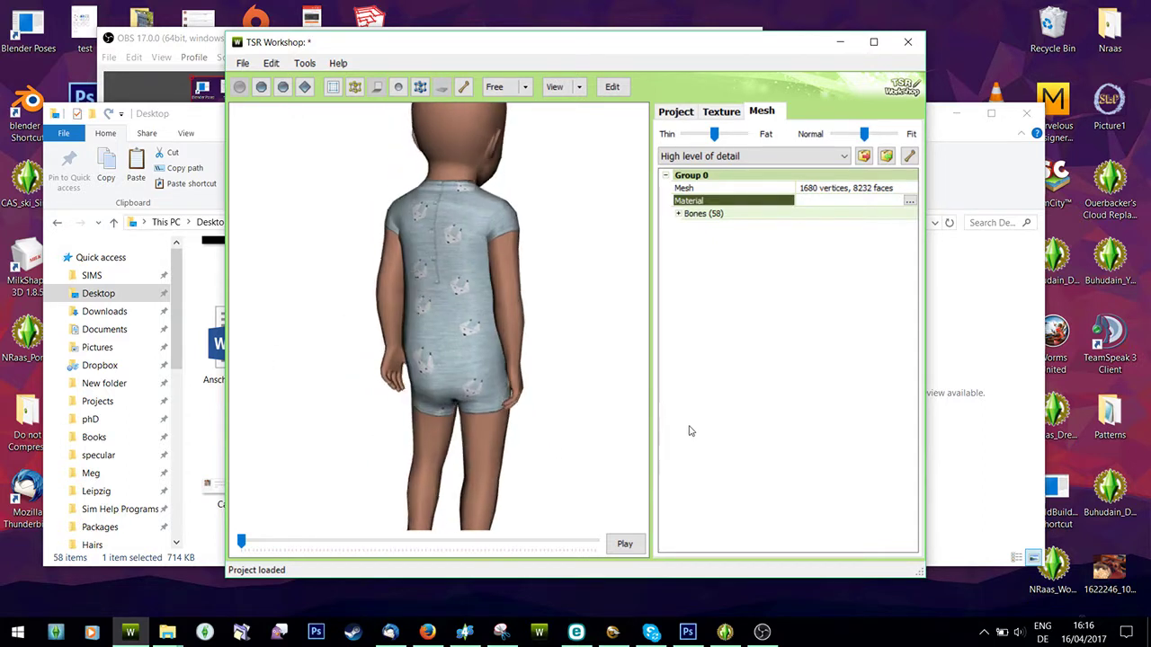
drag(542, 362, 329, 280)
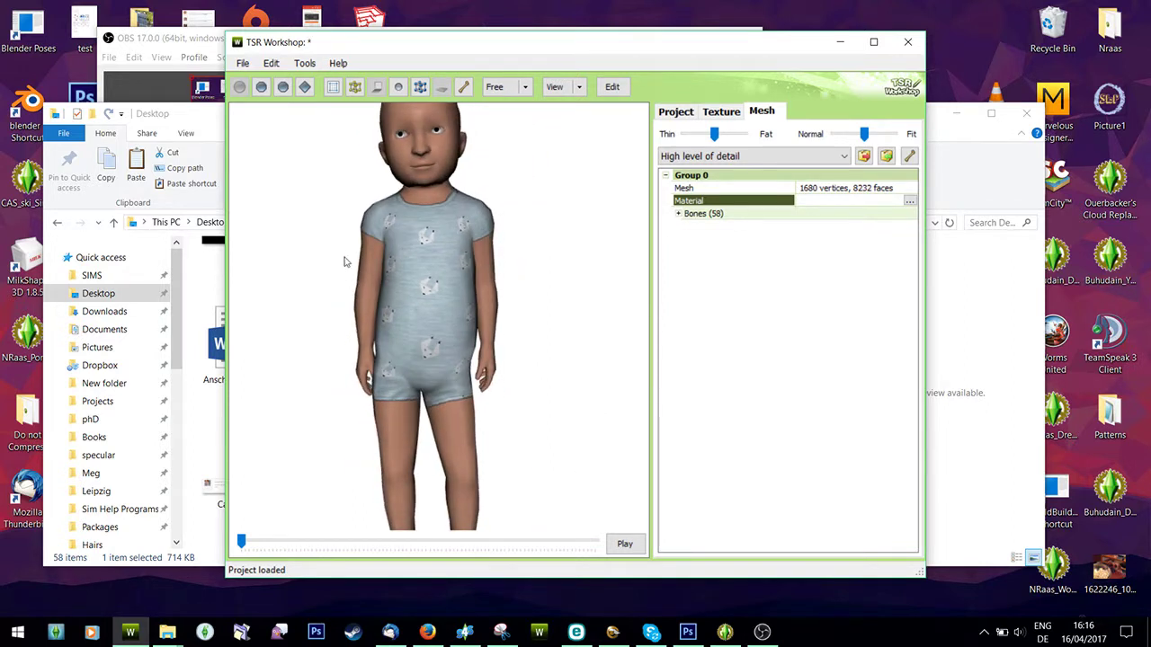
click(722, 112)
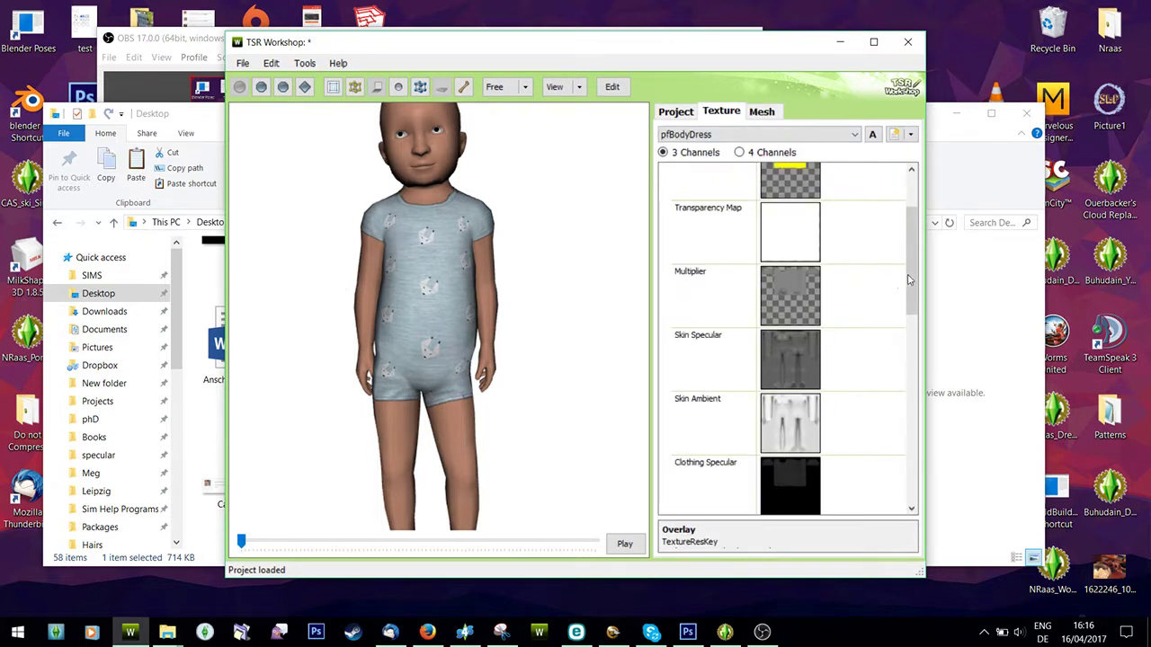
Step: Renumber all resources in the project contents with a random second instance ID and updated references, declining to save the project
click(270, 63)
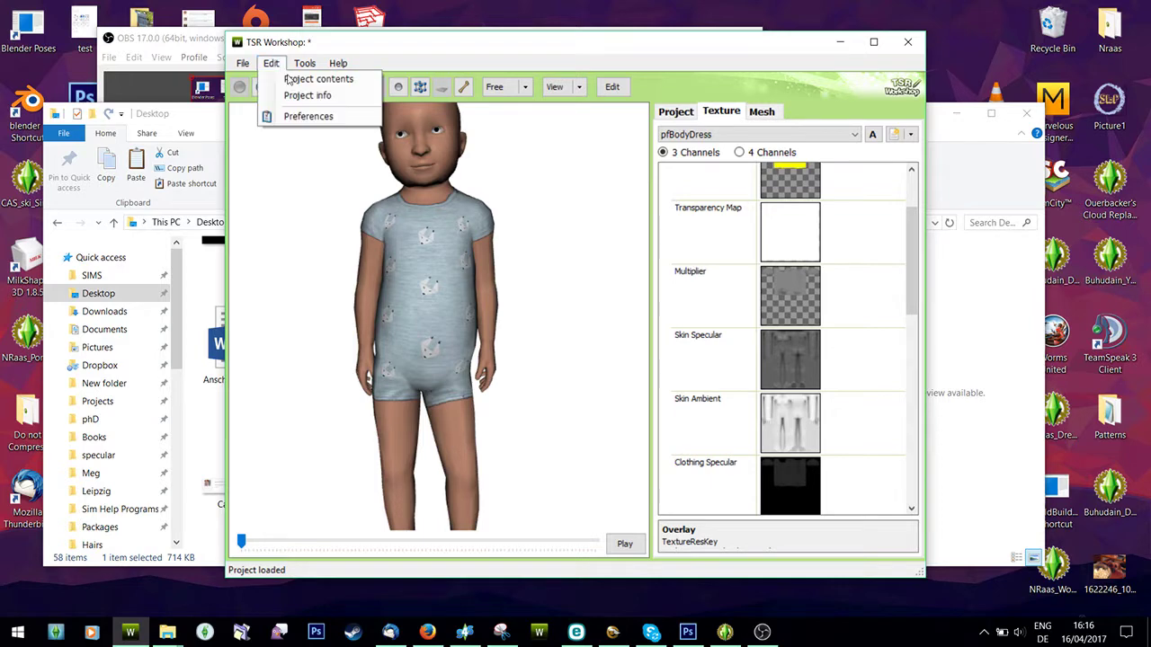
click(443, 239)
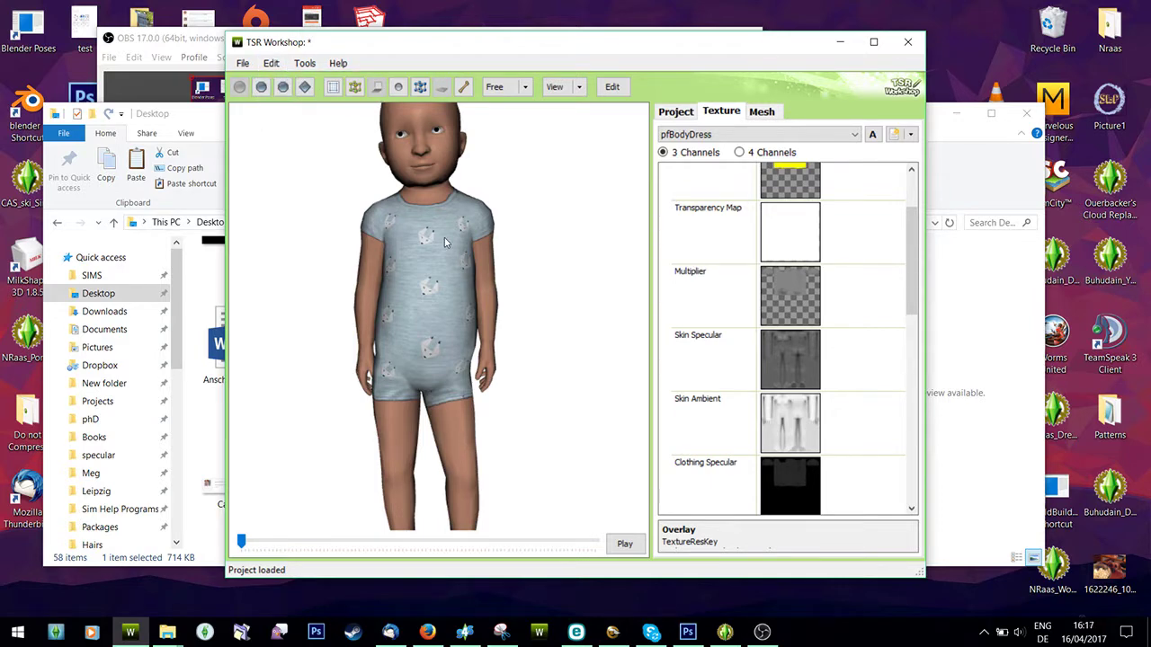
scroll(440, 395, down, 3)
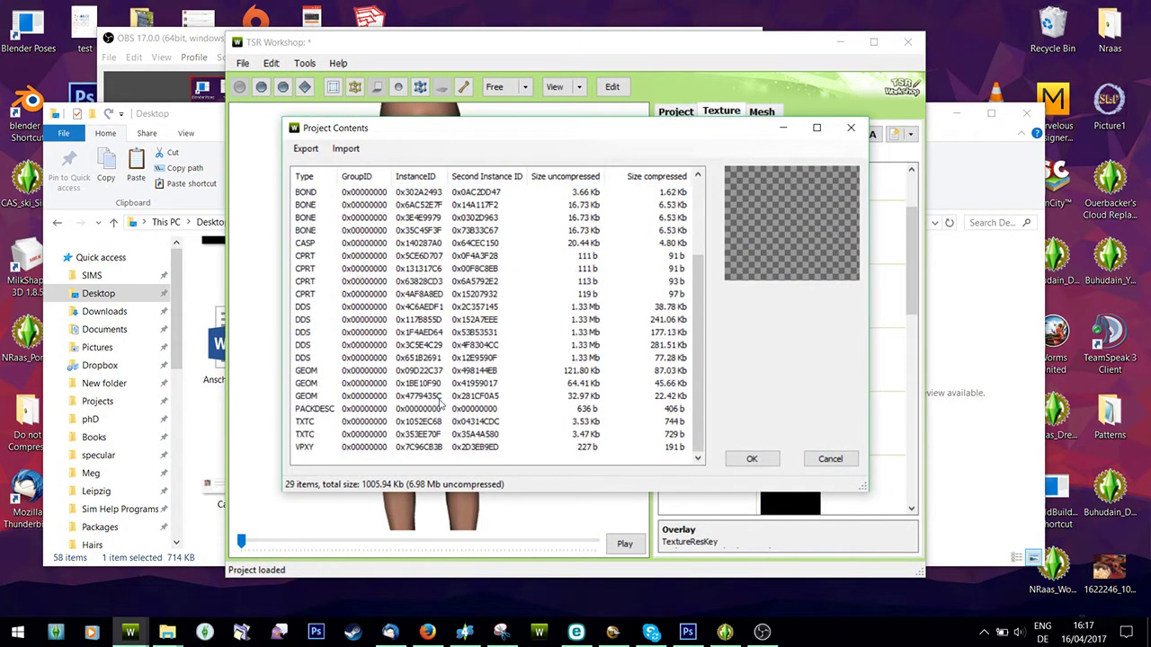
key(ctrl+a)
right_click(439, 368)
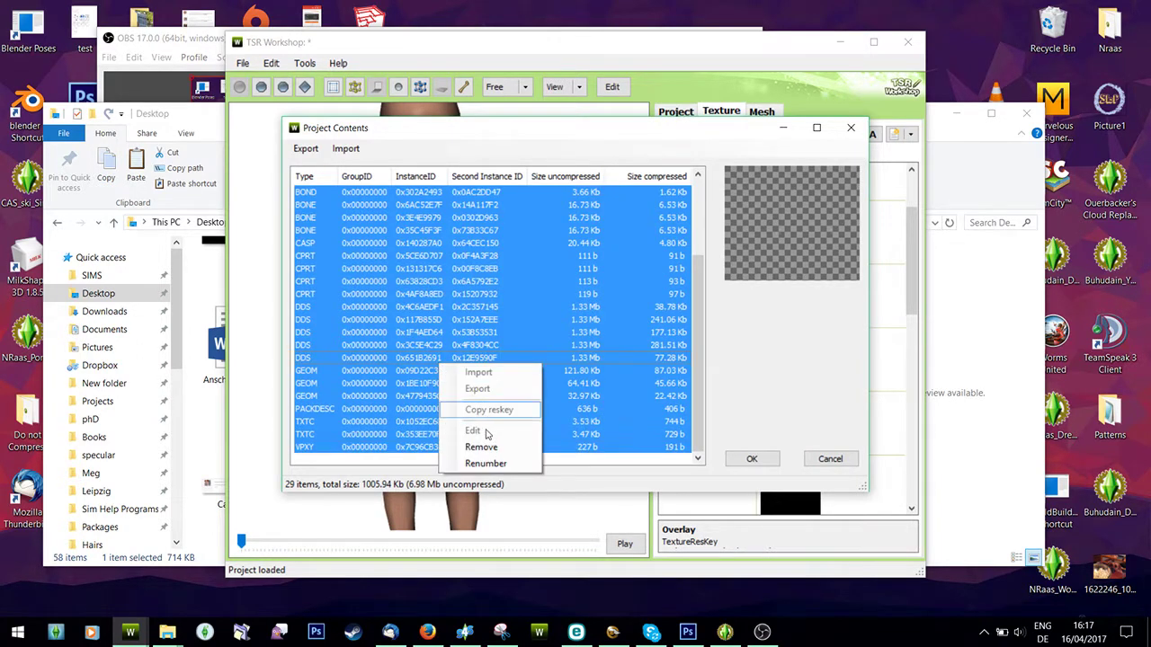
click(449, 462)
click(485, 302)
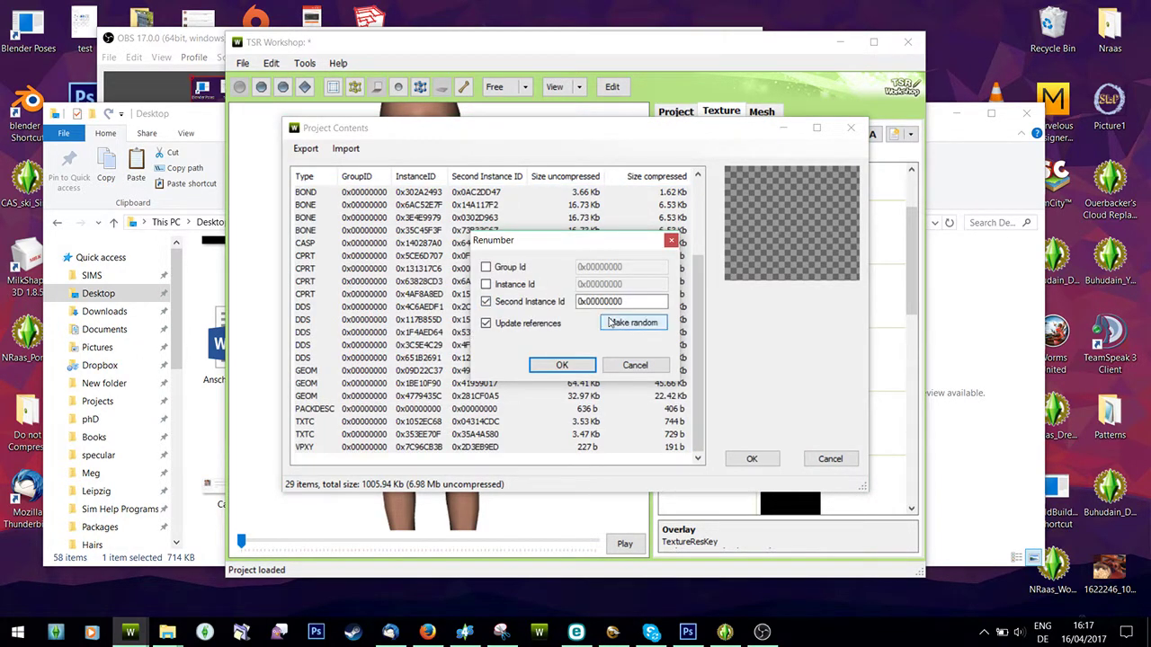
click(633, 322)
click(562, 365)
click(638, 371)
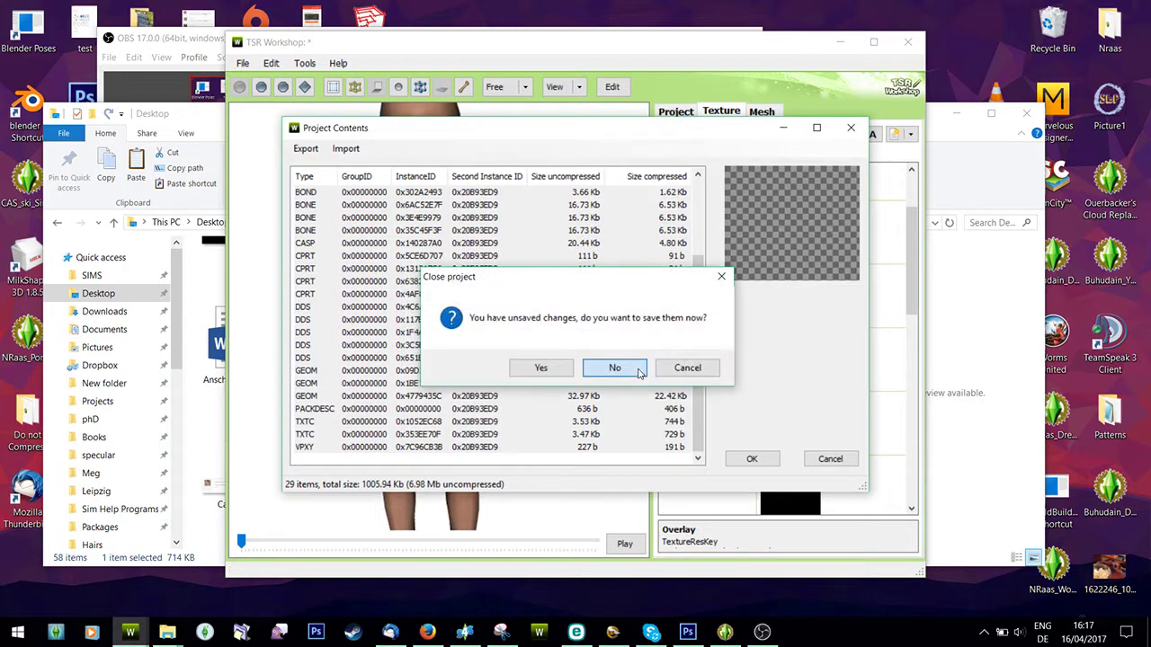
click(619, 368)
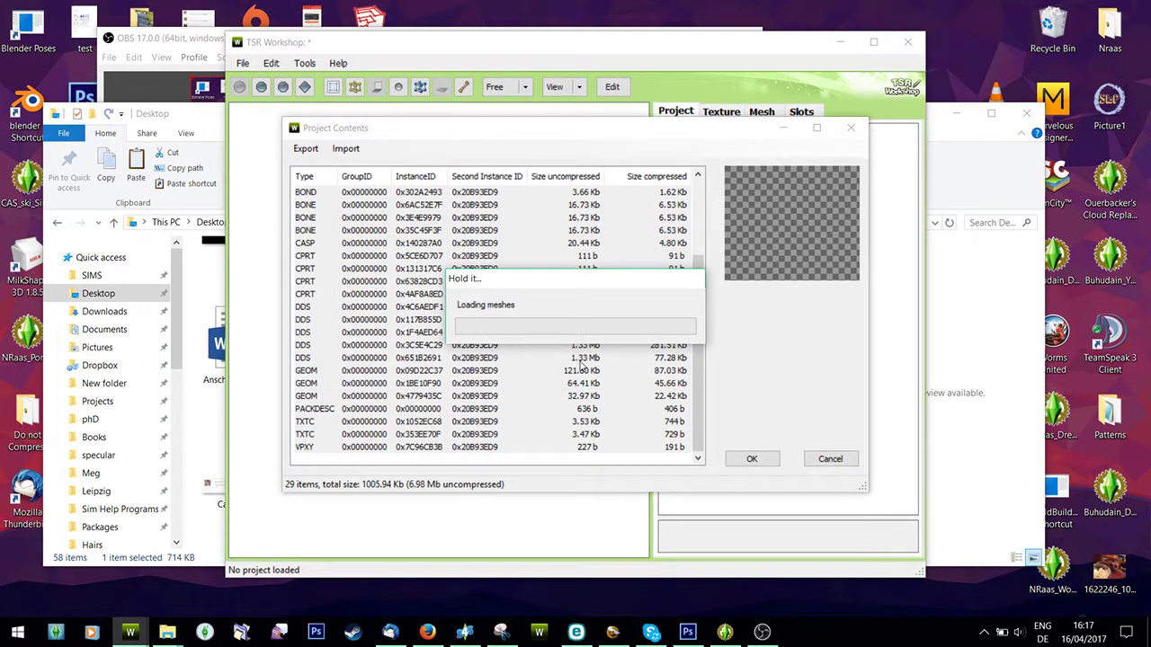
Step: Export all project resources as a package, replacing CAS_bod_pu_Greyhound_narusasu_simblr_logopatternshortromper.package on the Desktop, and accept the project contents
key(ctrl+a)
click(306, 149)
click(315, 176)
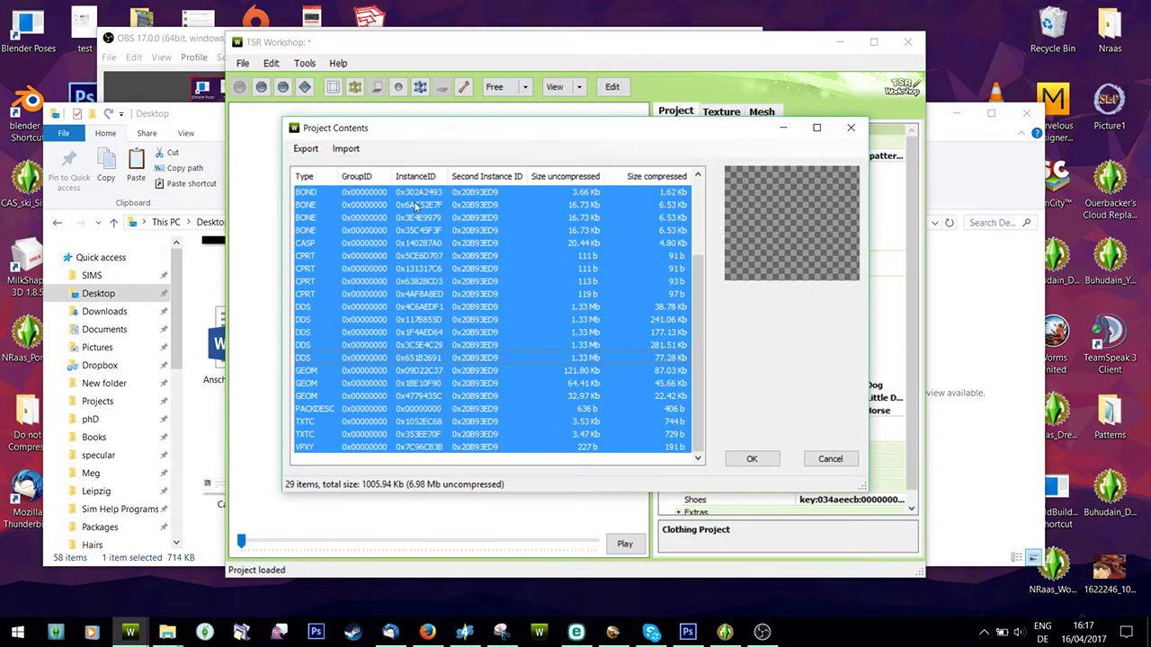
scroll(896, 326, down, 3)
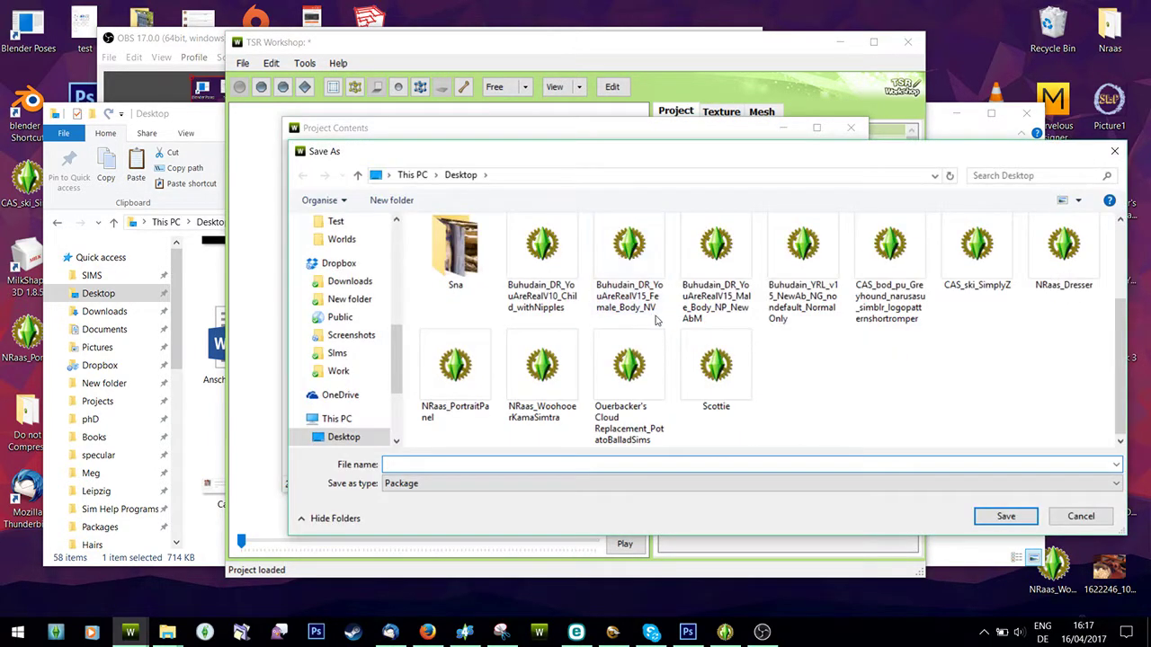
double_click(899, 284)
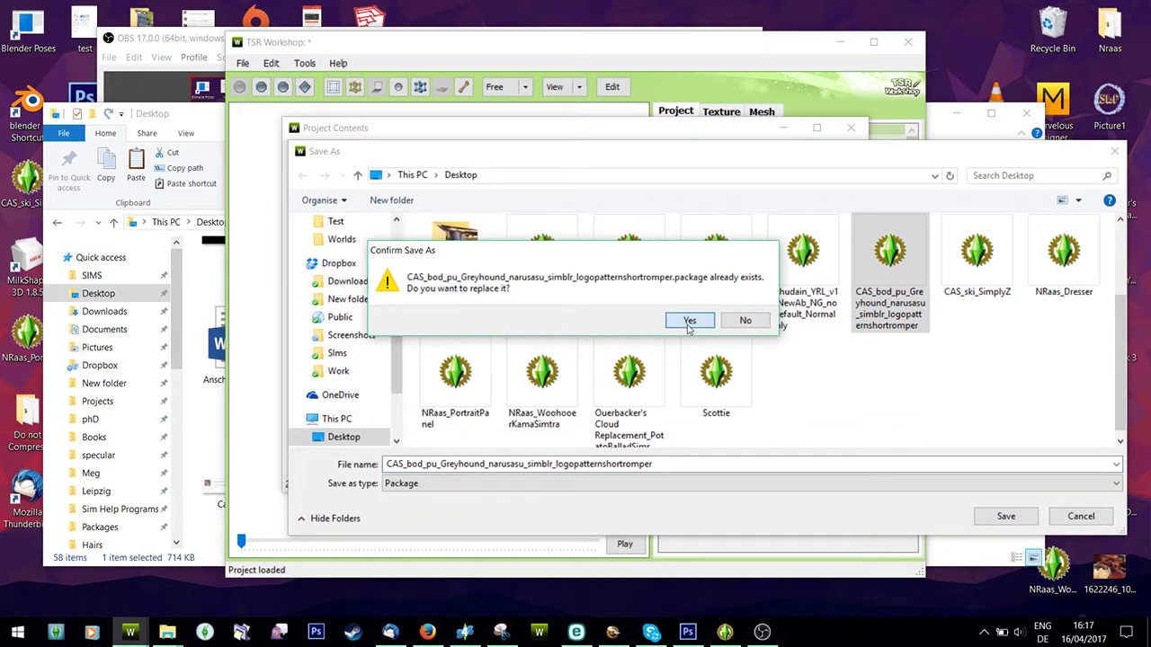
click(688, 321)
click(592, 367)
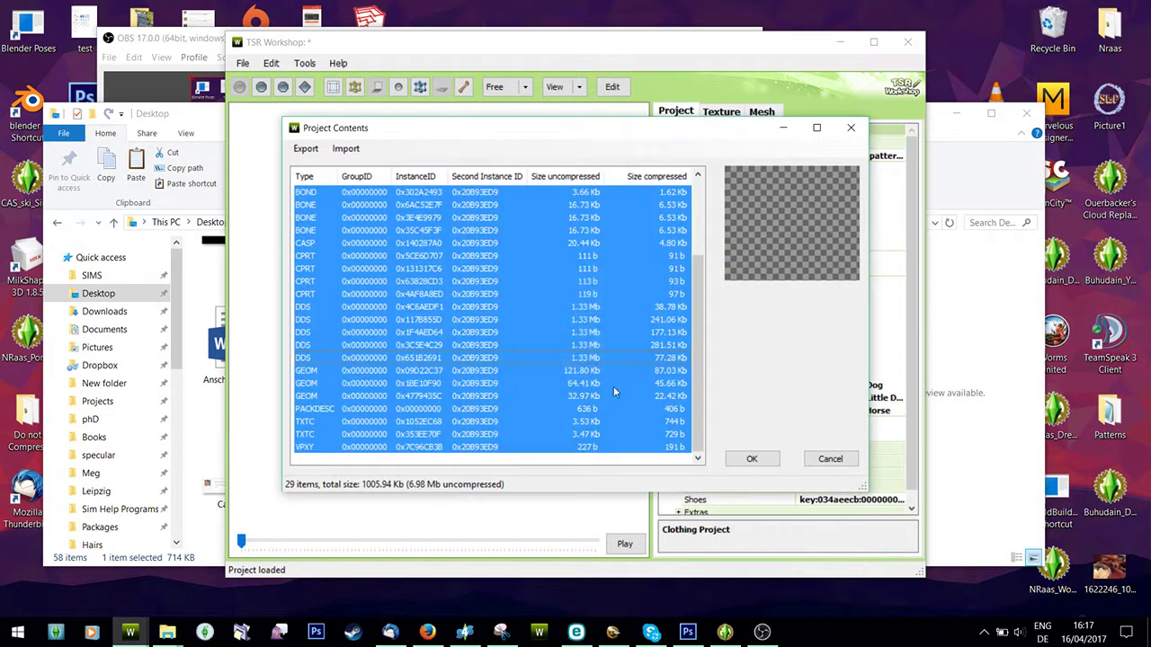
click(751, 459)
Step: Compress the exported romper package on the Desktop with s3rc from the Sim Help Programs folder and check its file size
click(216, 125)
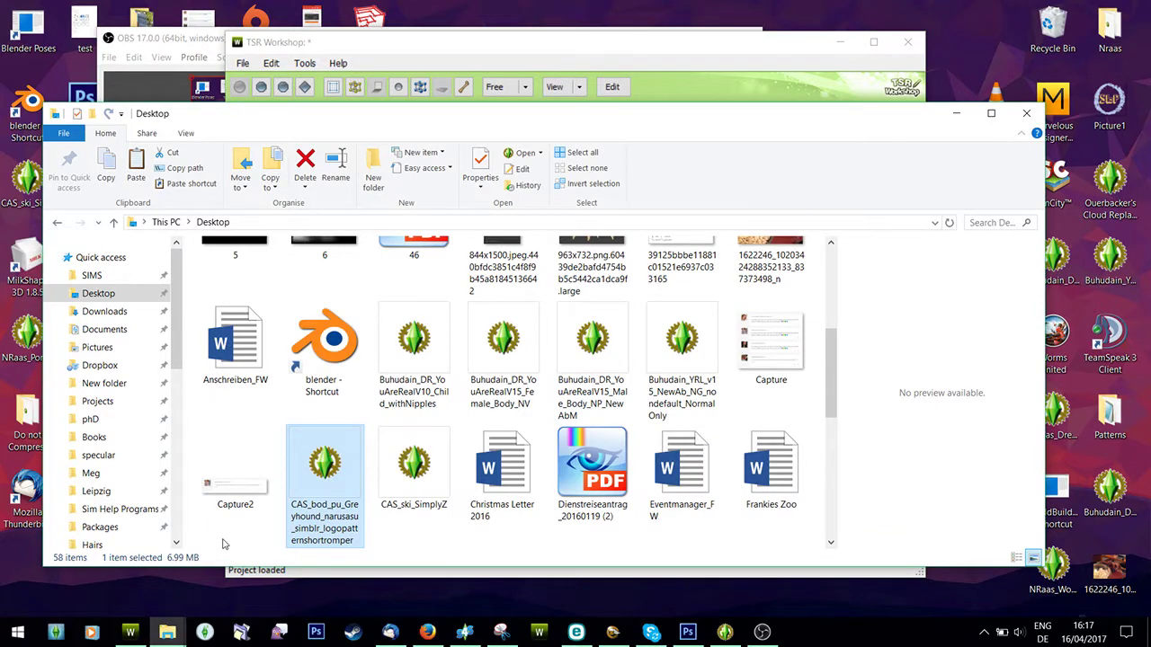
key(super+e)
scroll(152, 449, down, 2)
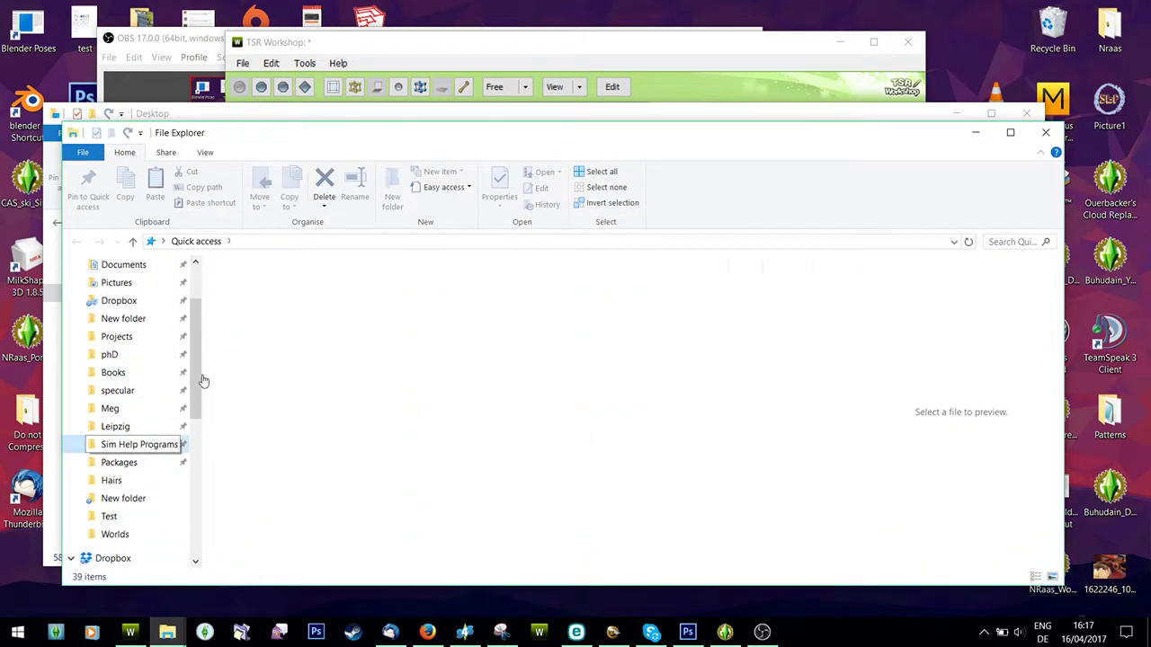
click(140, 444)
drag(449, 133, 788, 72)
scroll(683, 378, down, 5)
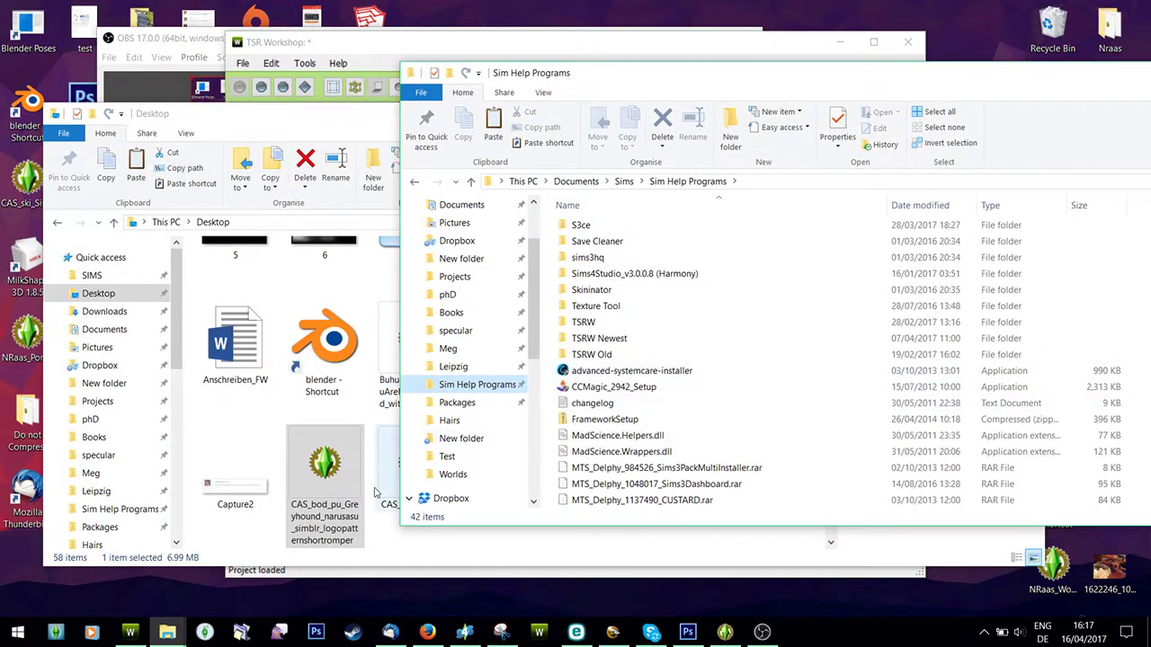
drag(375, 493, 580, 409)
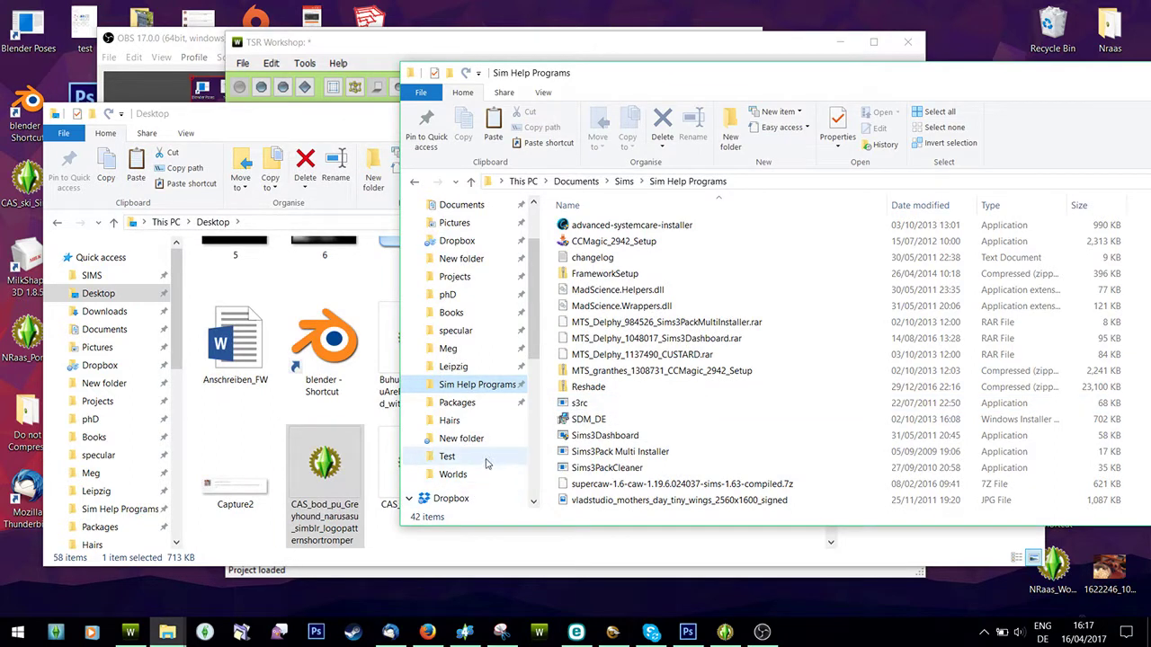
click(354, 479)
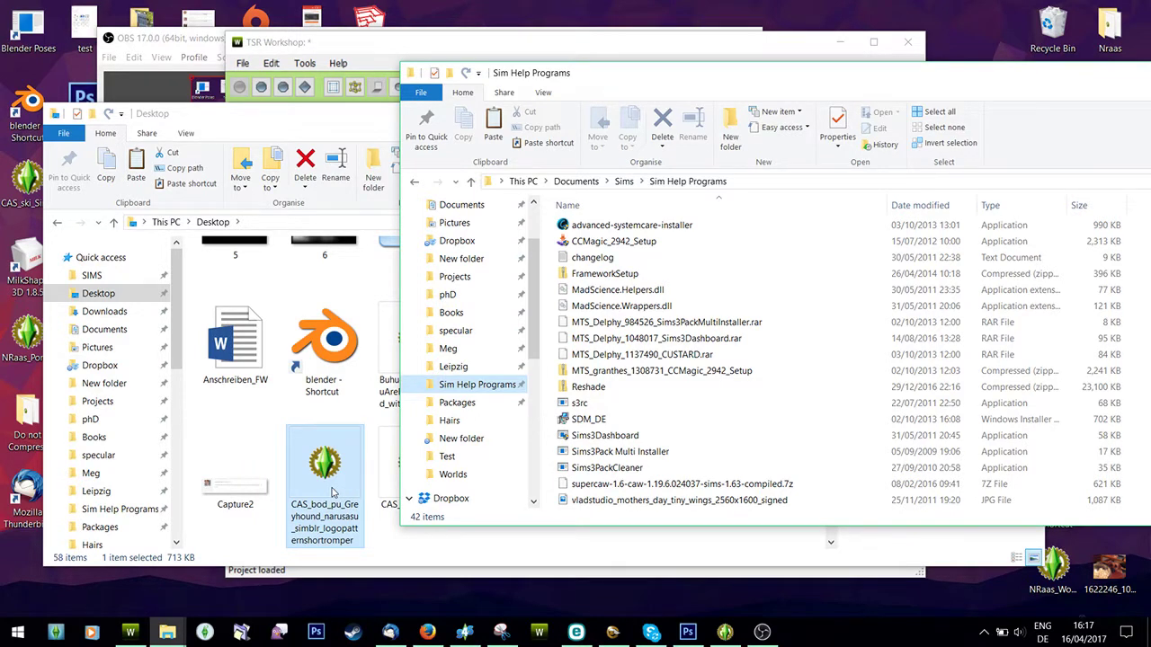
Step: Return to TSR Workshop and view the pfBodyDress Overlay texture in the Image Editor without changing it
click(243, 65)
click(720, 110)
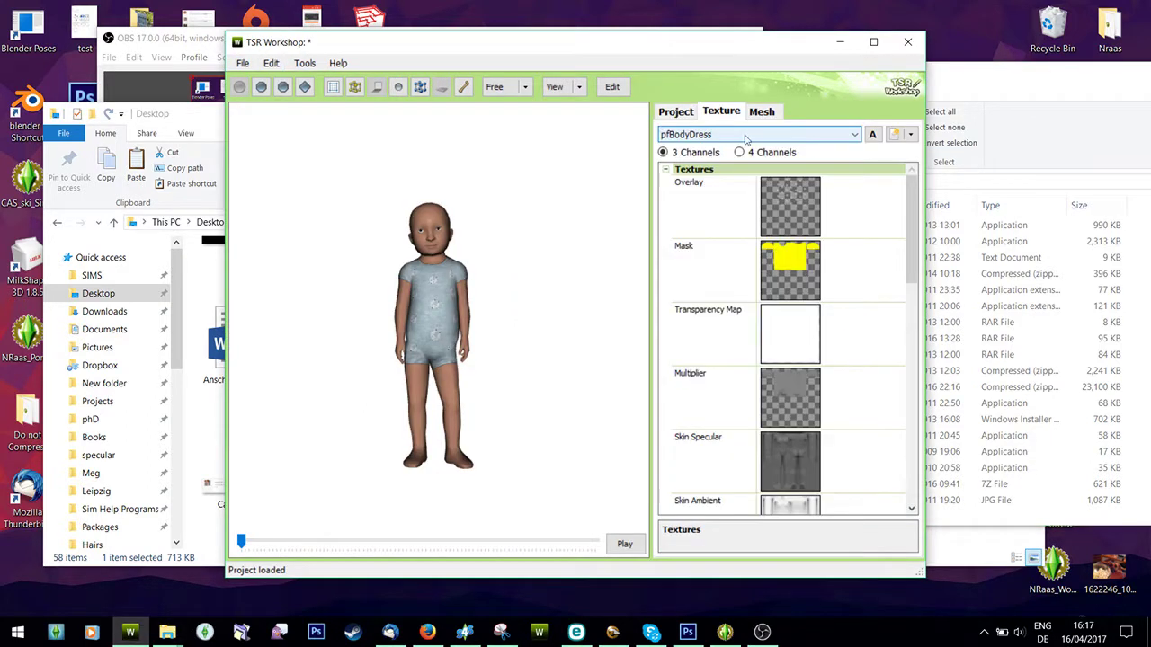
click(899, 198)
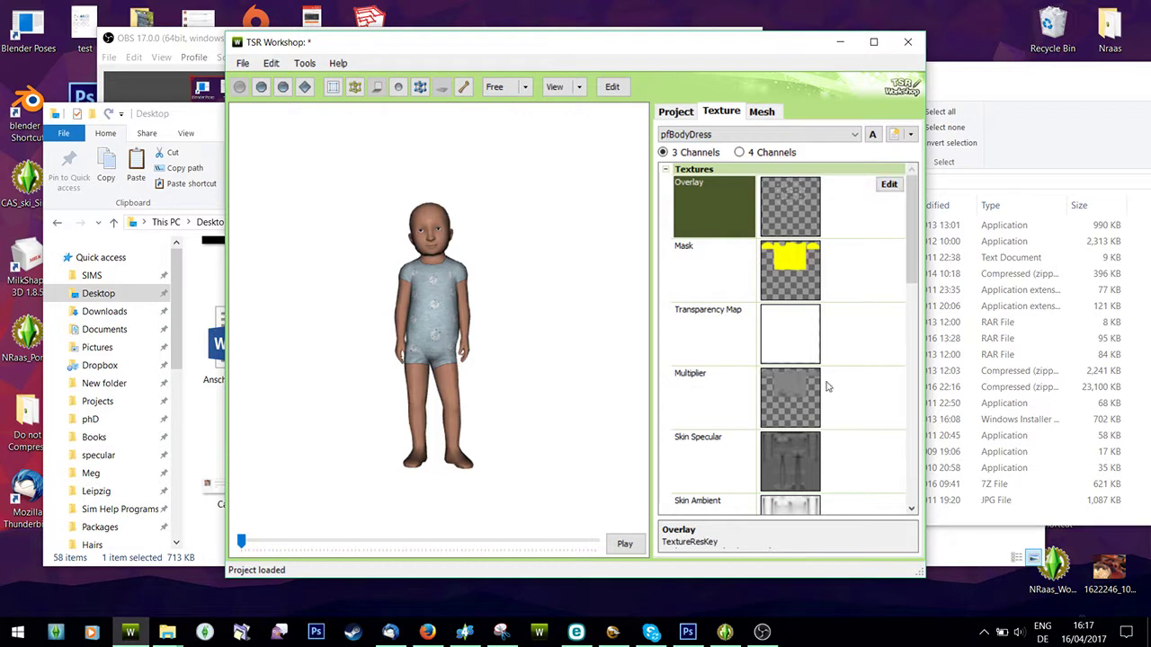
click(888, 184)
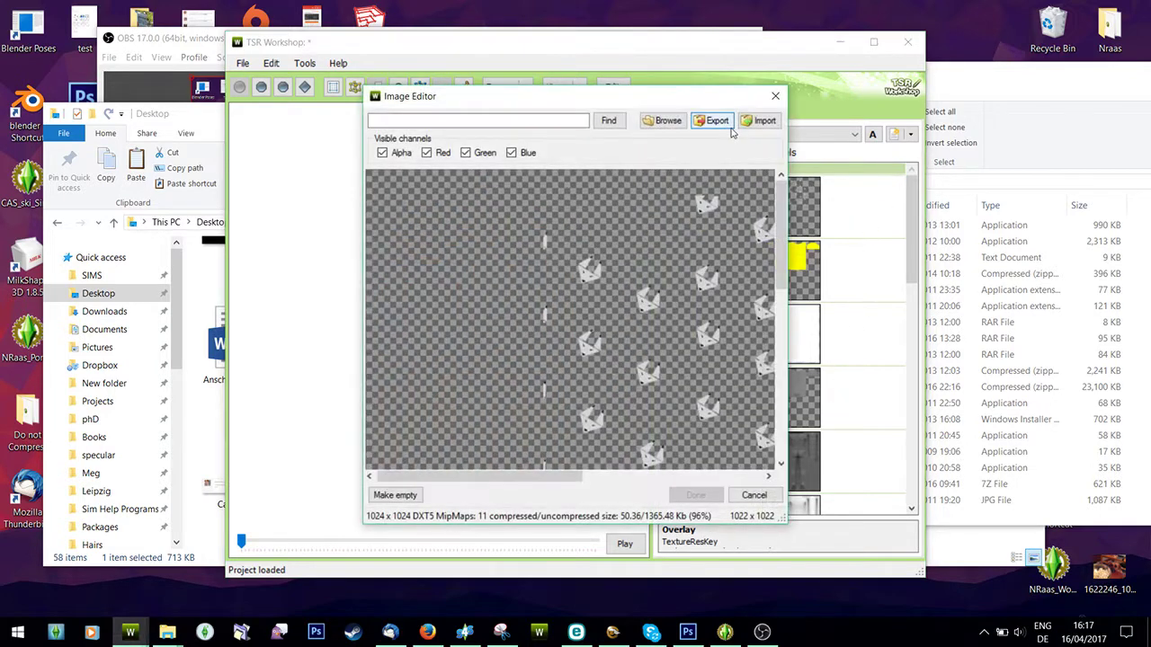
click(775, 96)
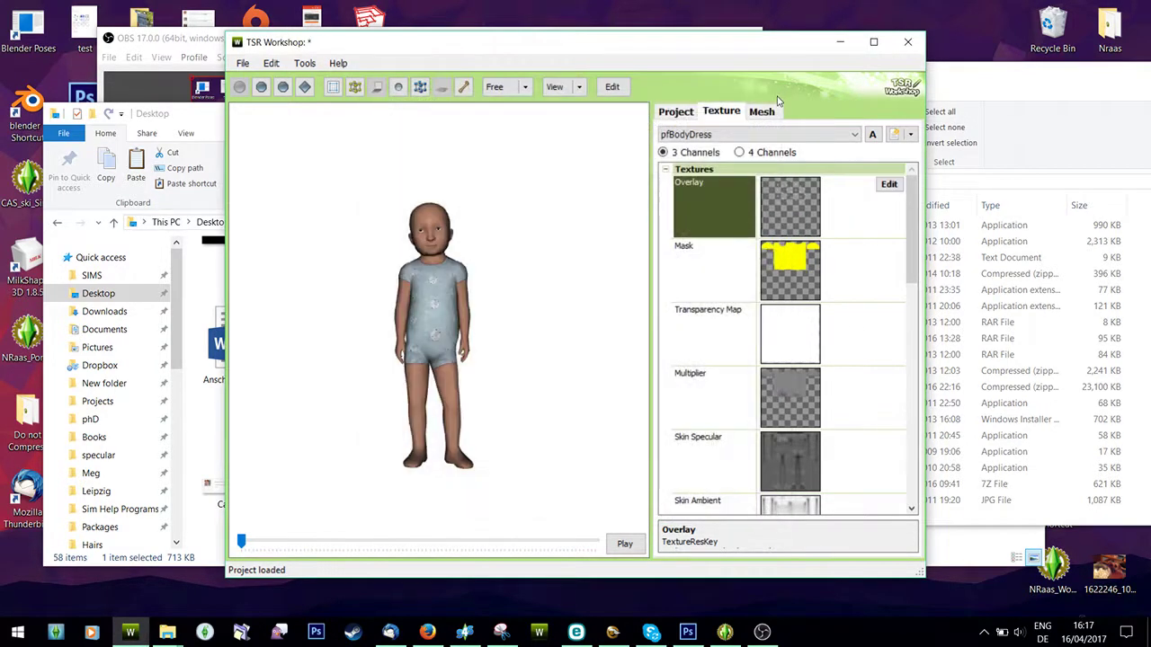
click(196, 49)
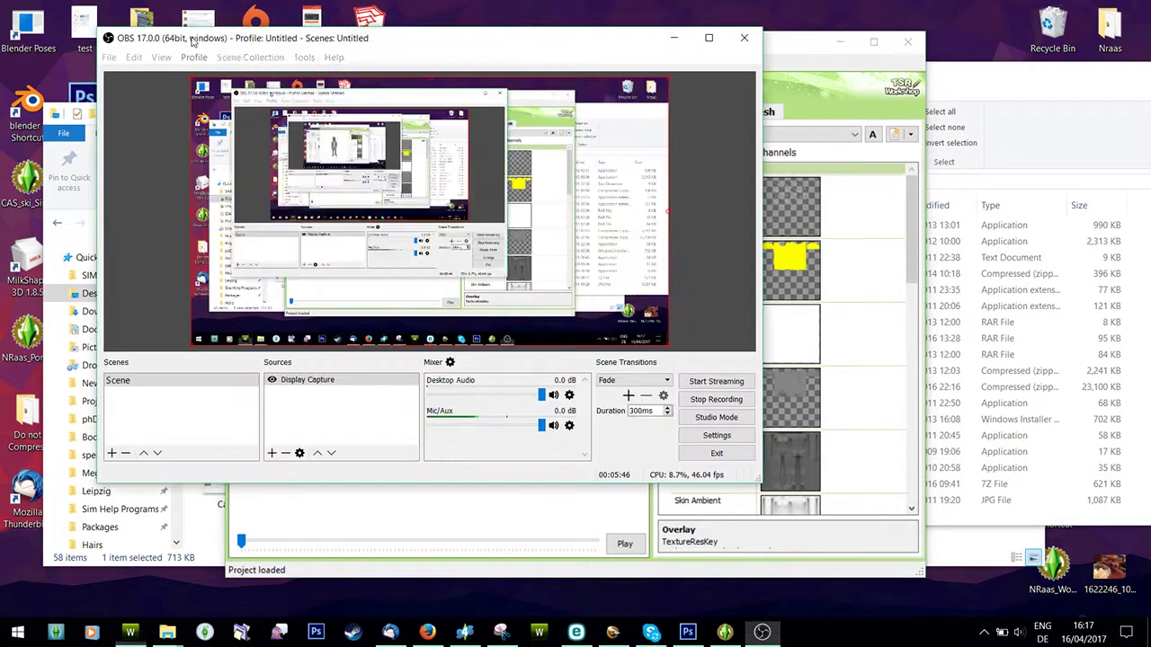